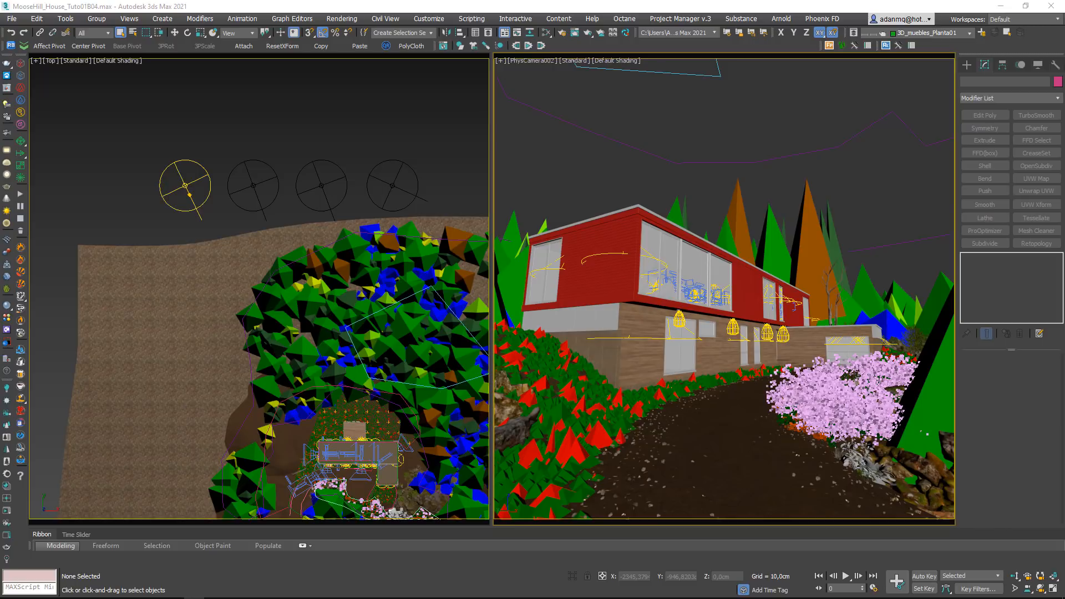
Select the HDR001_Dia dome light and examine its general settings.
middle_click_drag(399, 404, 338, 312)
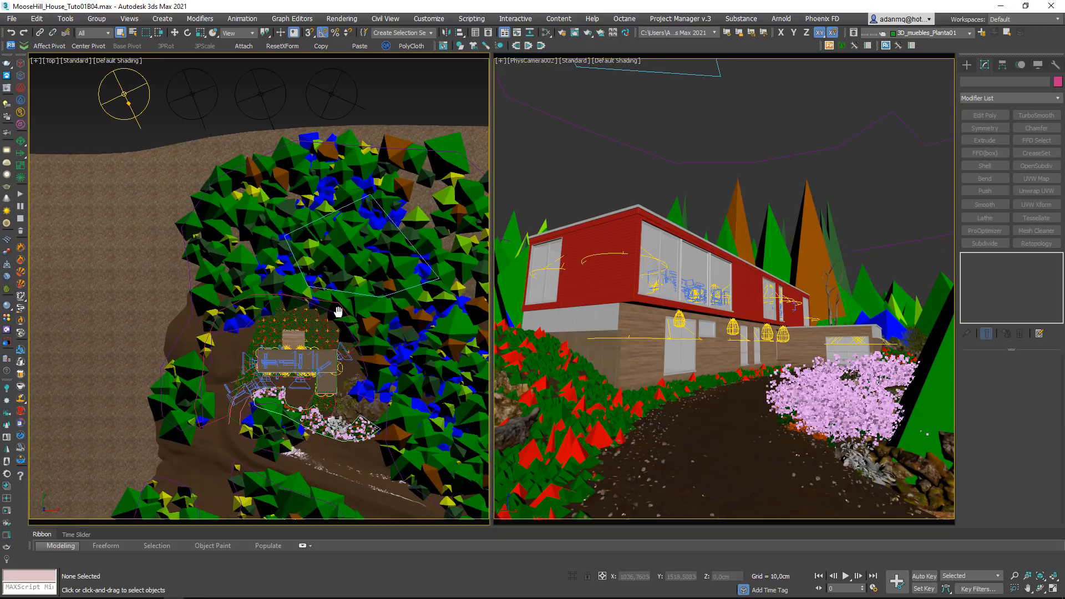
left_click(128, 98)
middle_click_drag(129, 98, 263, 294, "alt")
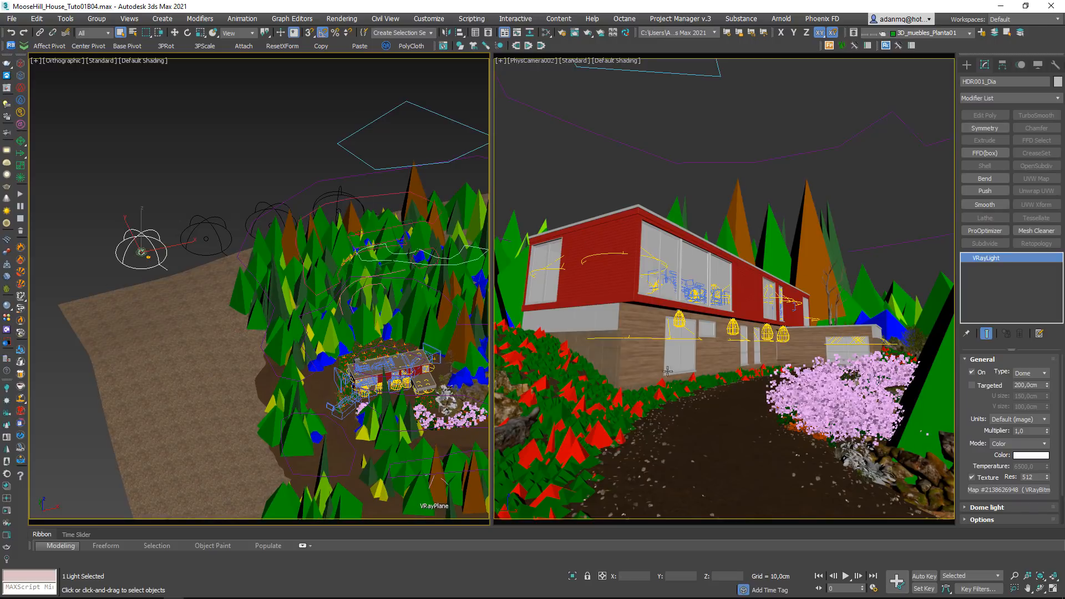
Inspect the color temperature and intensity value of the P1_Exterior01 IES light on the house facade.
scroll(434, 317, "up", 10)
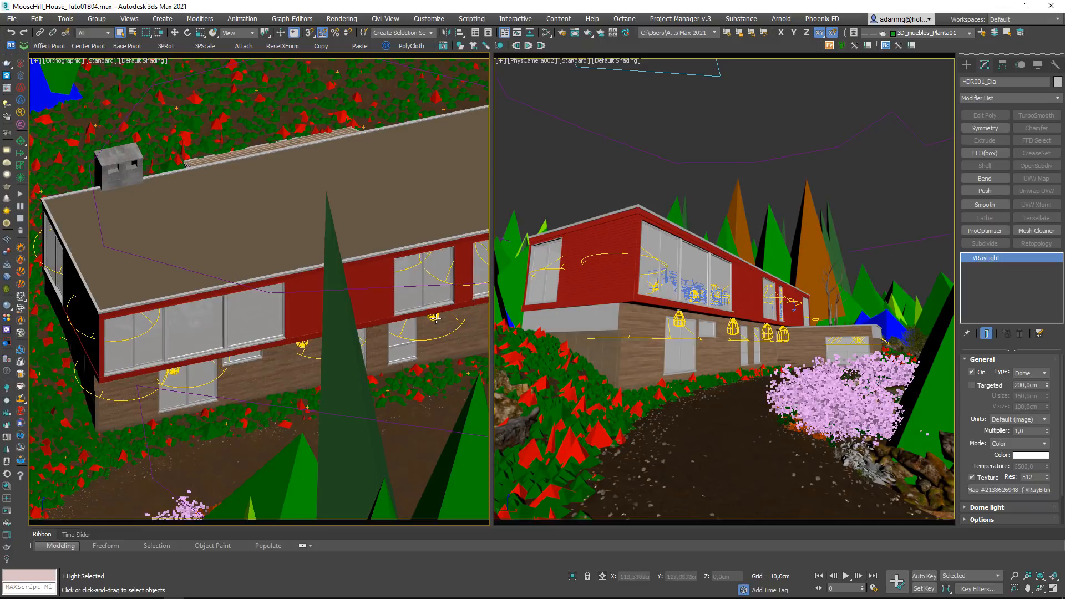
left_click(435, 317)
scroll(1028, 491, "down", 5)
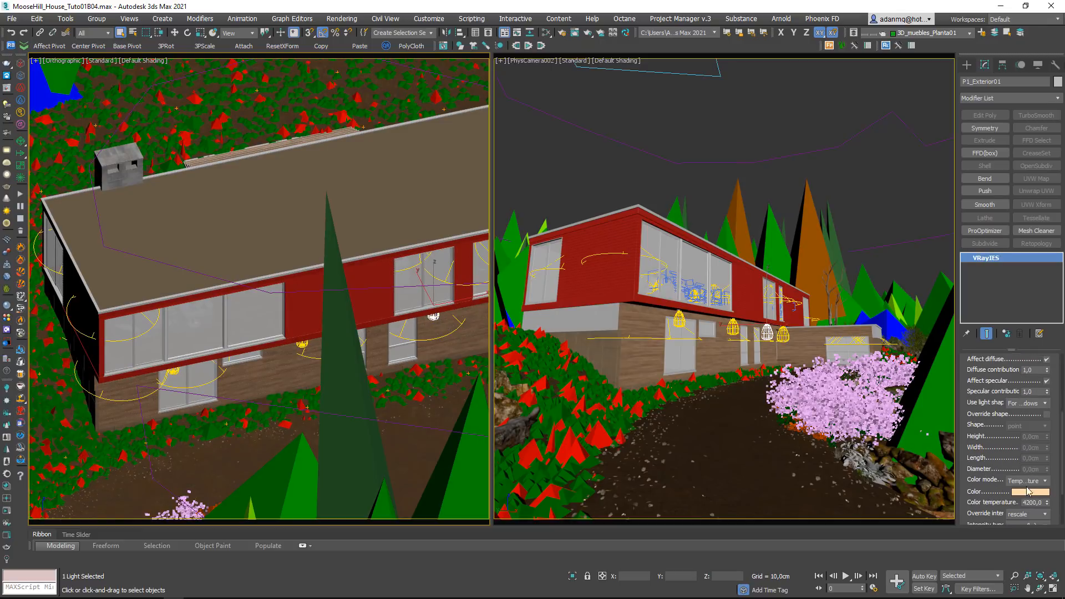
scroll(990, 499, "down", 3)
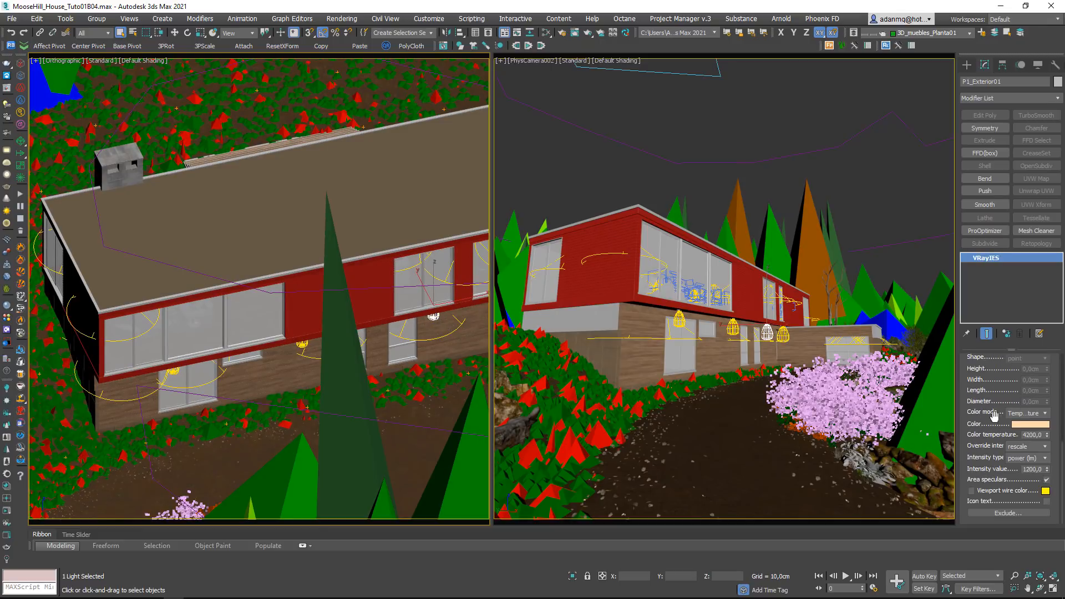
double_click(1041, 435)
double_click(1035, 469)
left_click(883, 187)
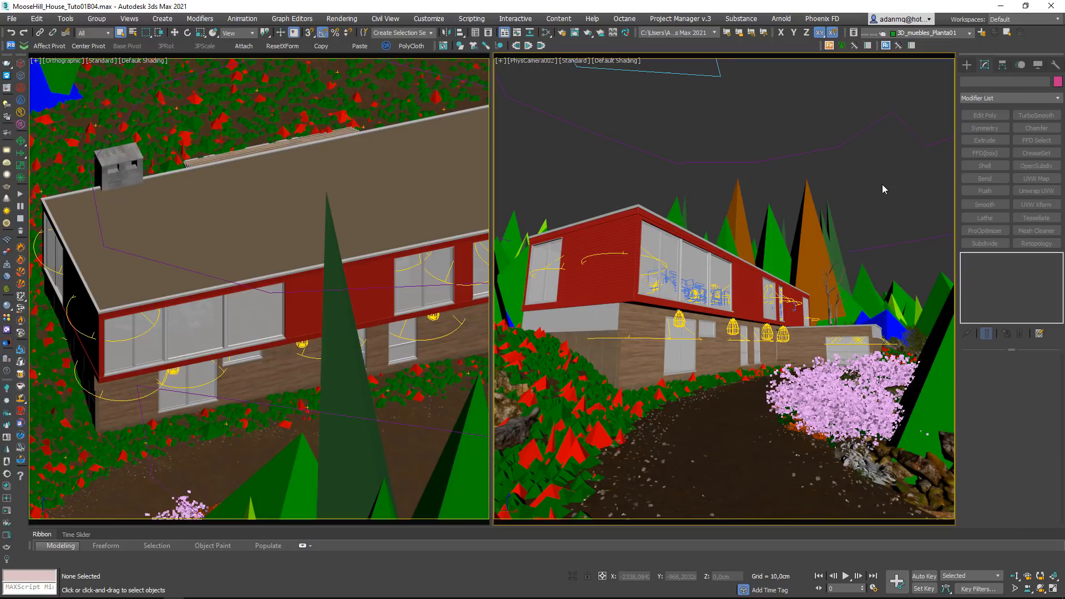
Review the exposure settings of PhysCamera002 and the parameters of the P1_Exterior02 IES light.
left_click(530, 63)
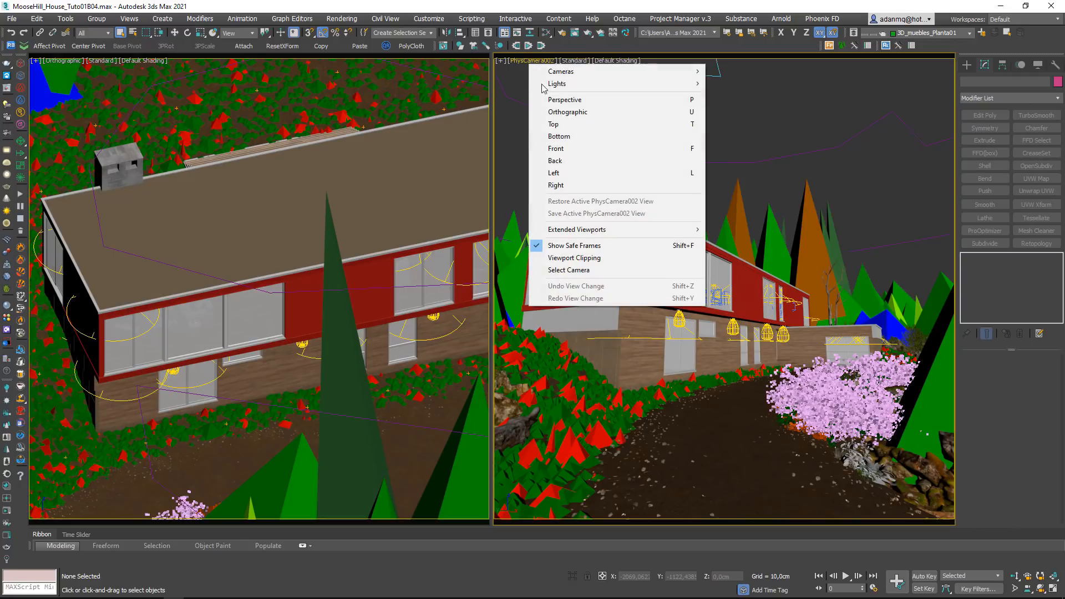
left_click(565, 273)
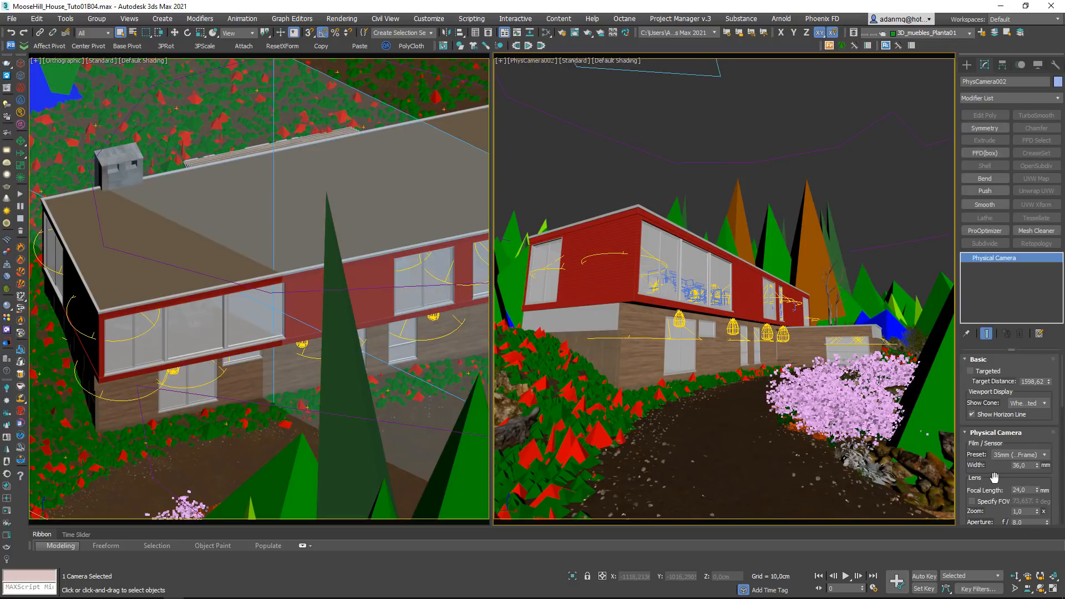
scroll(1030, 425, "down", 5)
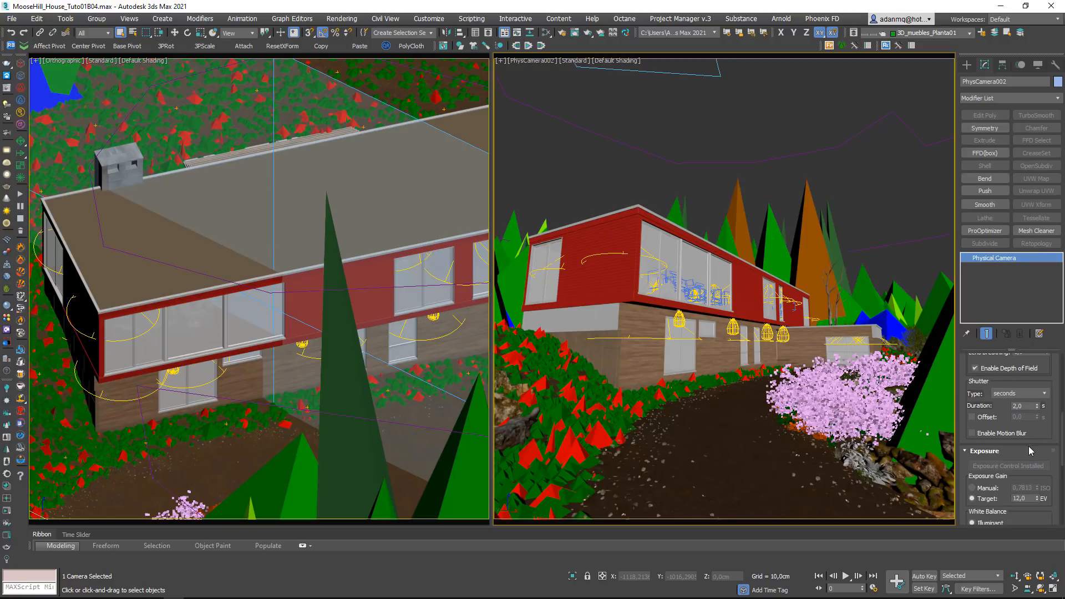
scroll(1031, 450, "down", 2)
double_click(1020, 443)
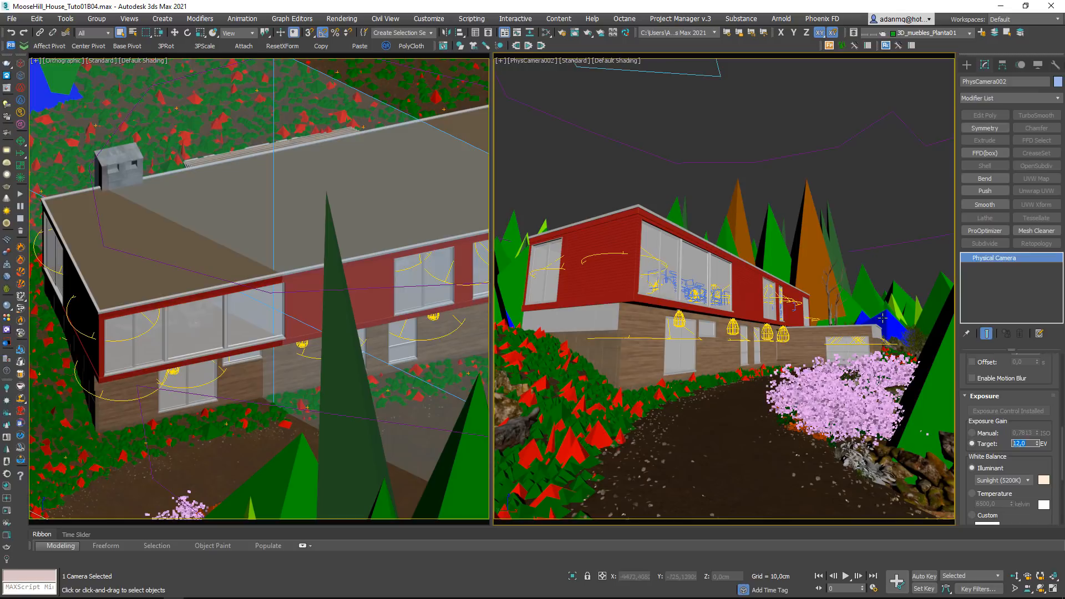
left_click(739, 328)
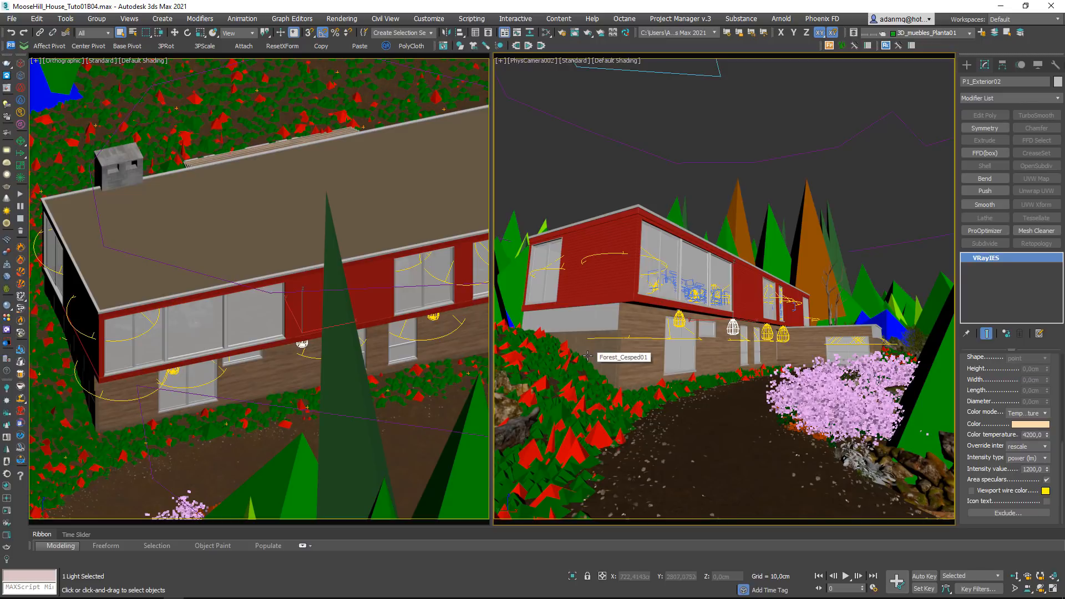
left_click(601, 176)
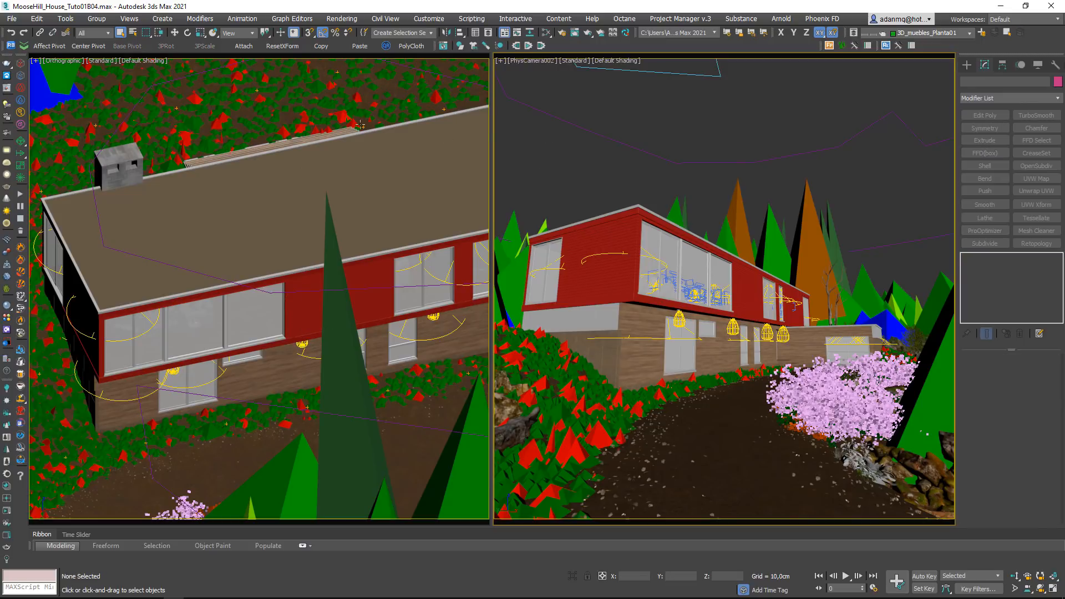
Start a V-Ray render of the camera view and turn off the HDR001_Dia dome light.
key("shift+q")
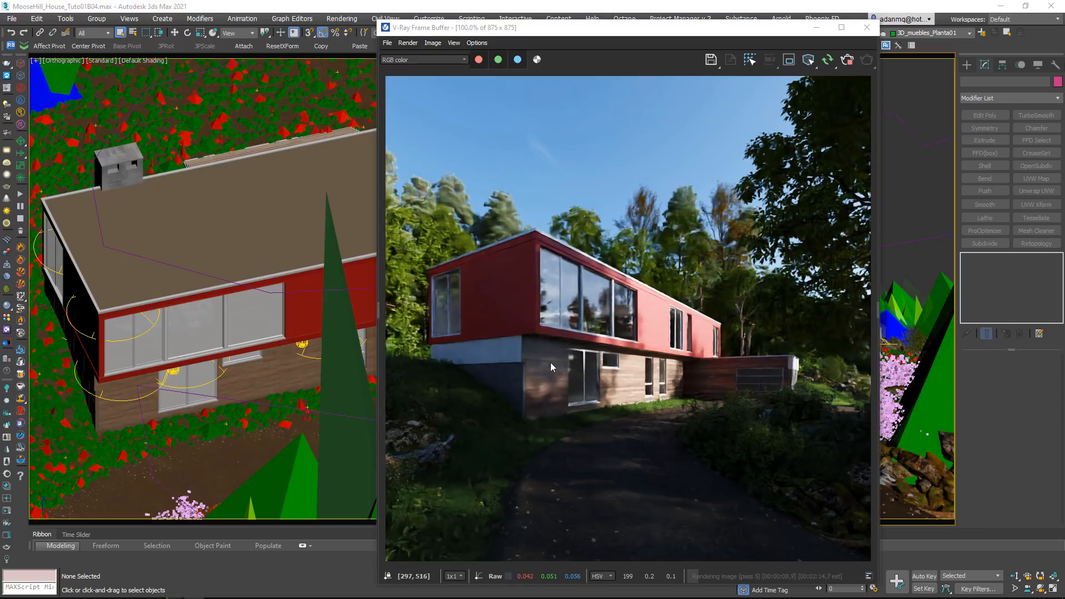
scroll(230, 337, "down", 4)
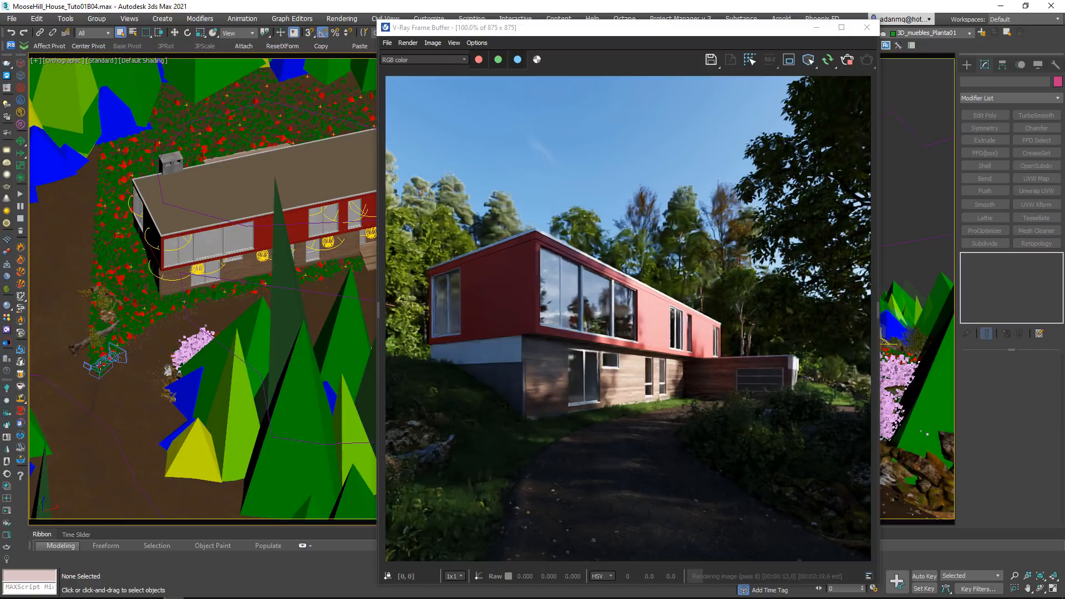
scroll(103, 358, "down", 6)
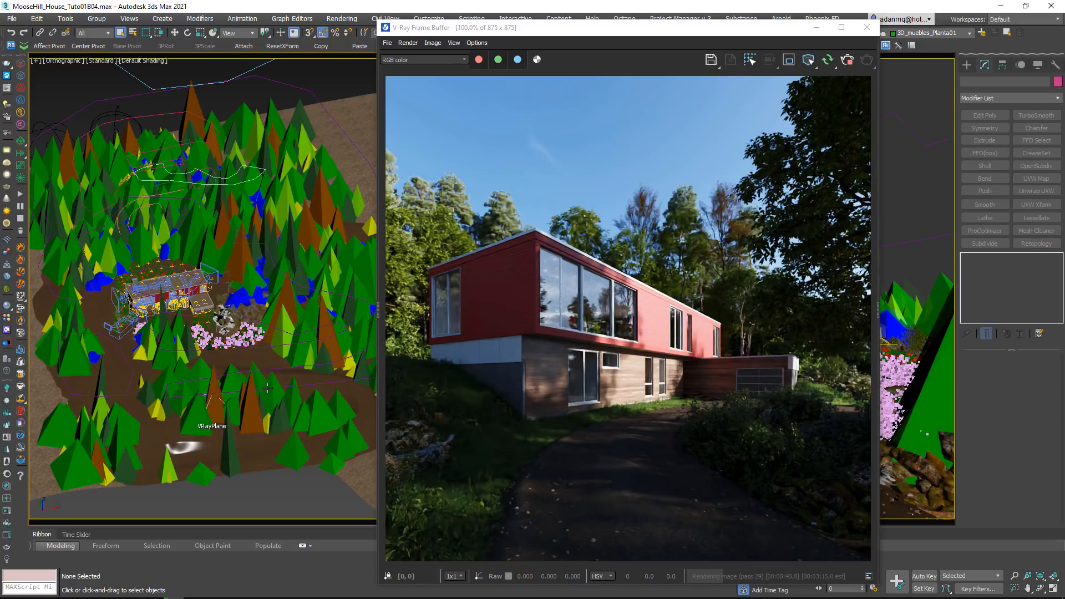
middle_click_drag(196, 364, 261, 431)
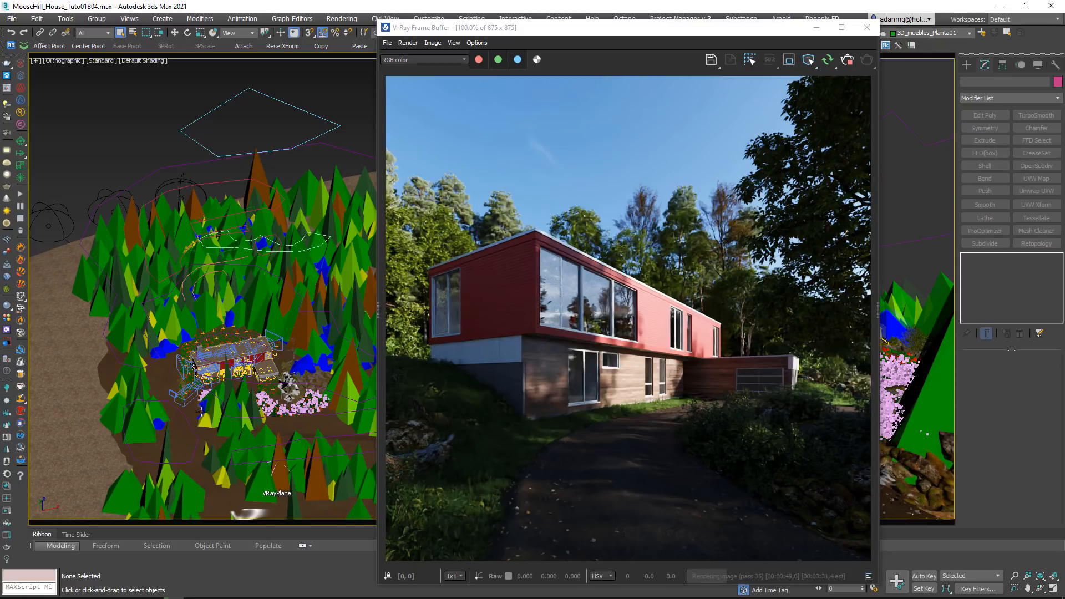
middle_click_drag(202, 394, 227, 335)
scroll(224, 327, "down", 2)
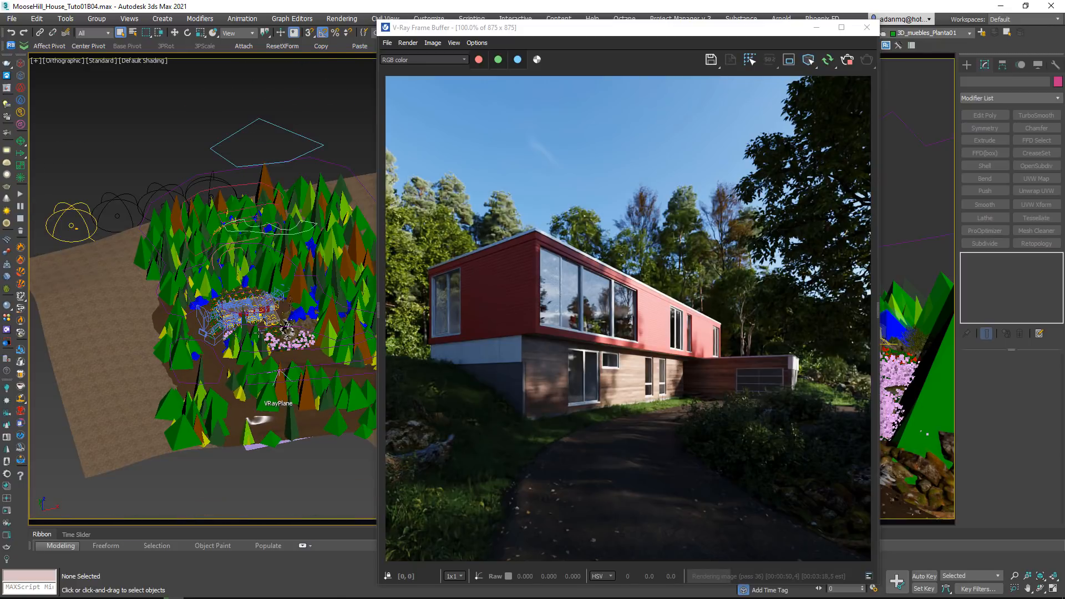
left_click(79, 213)
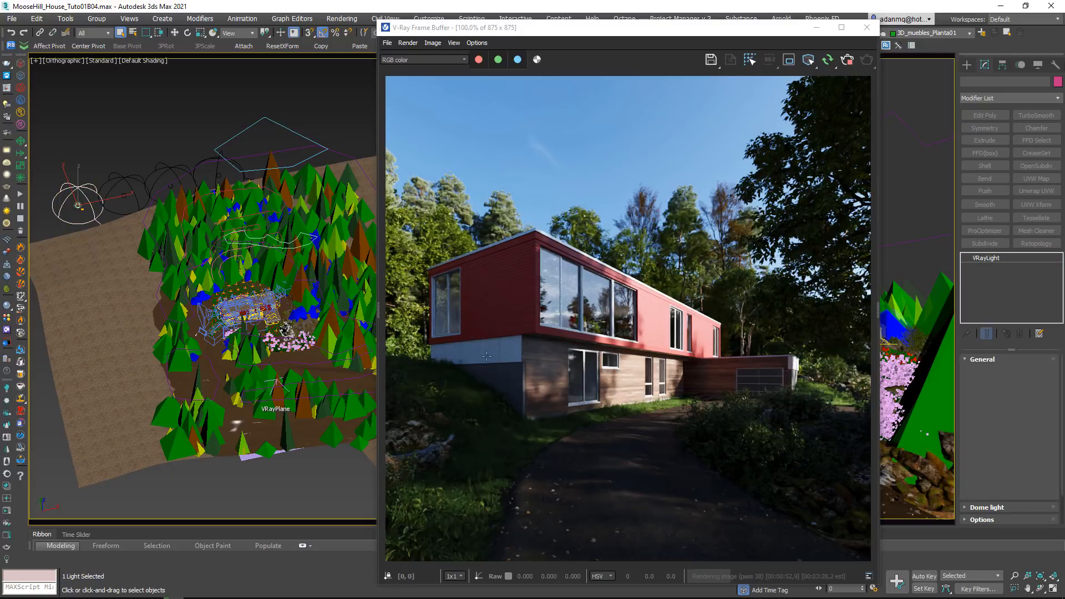
left_click(986, 373)
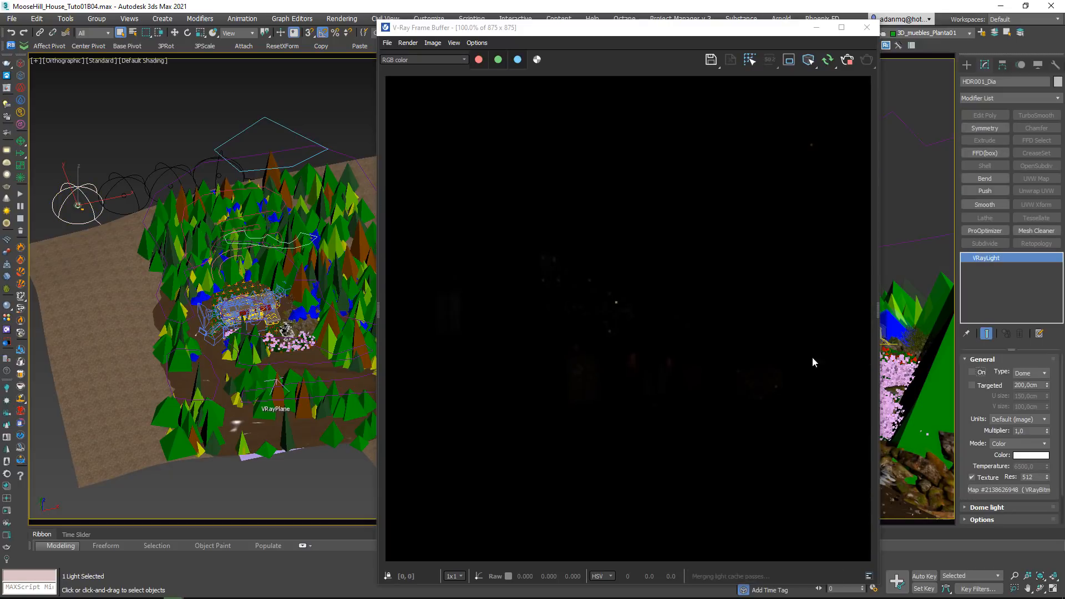
Lower the exposure target of PhysCamera002, trying 8 EV and settling on 3 EV.
left_click_drag(684, 35, 429, 38)
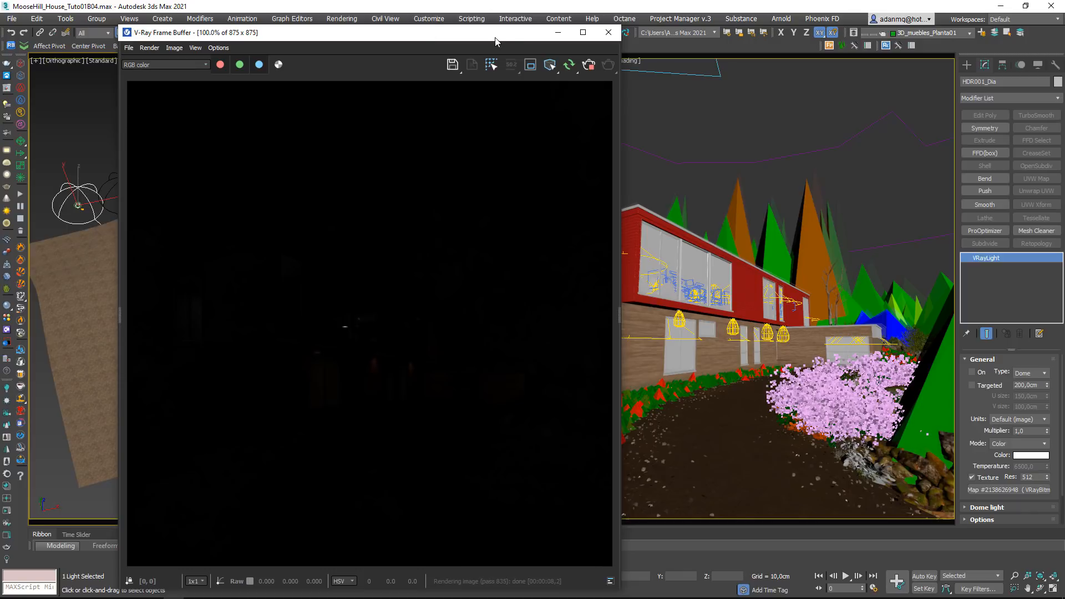
left_click_drag(490, 38, 446, 86)
left_click(531, 60)
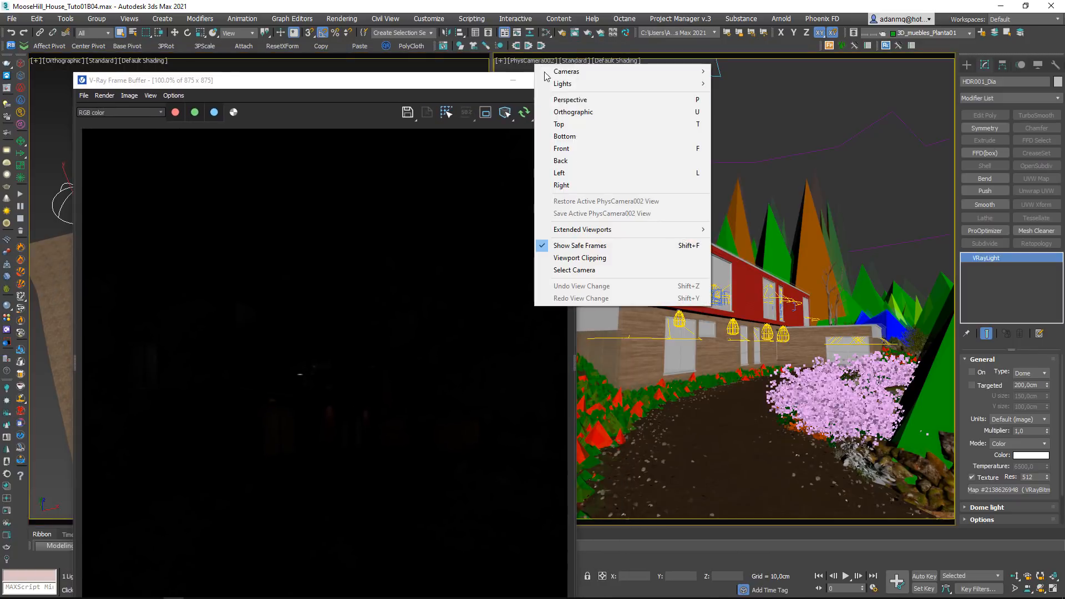
left_click(571, 270)
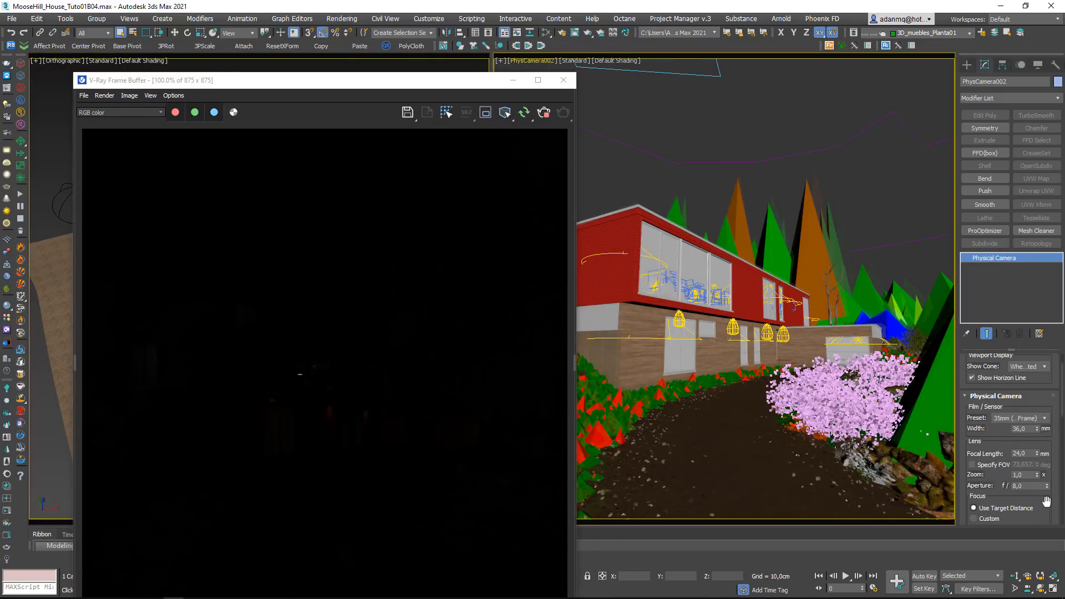
left_click_drag(1027, 477, 945, 475)
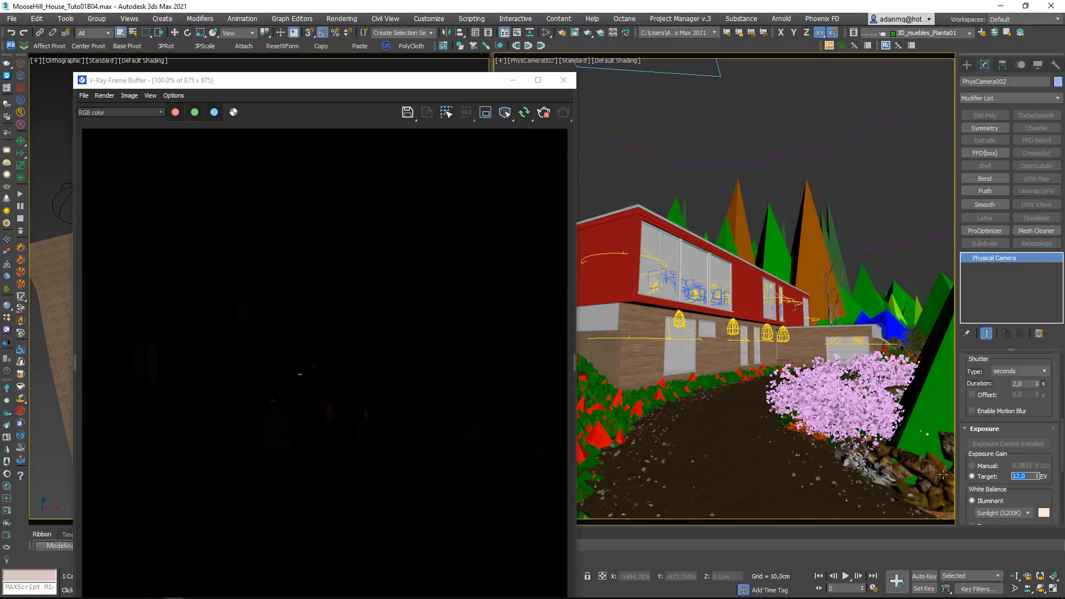
type("8")
key("Return")
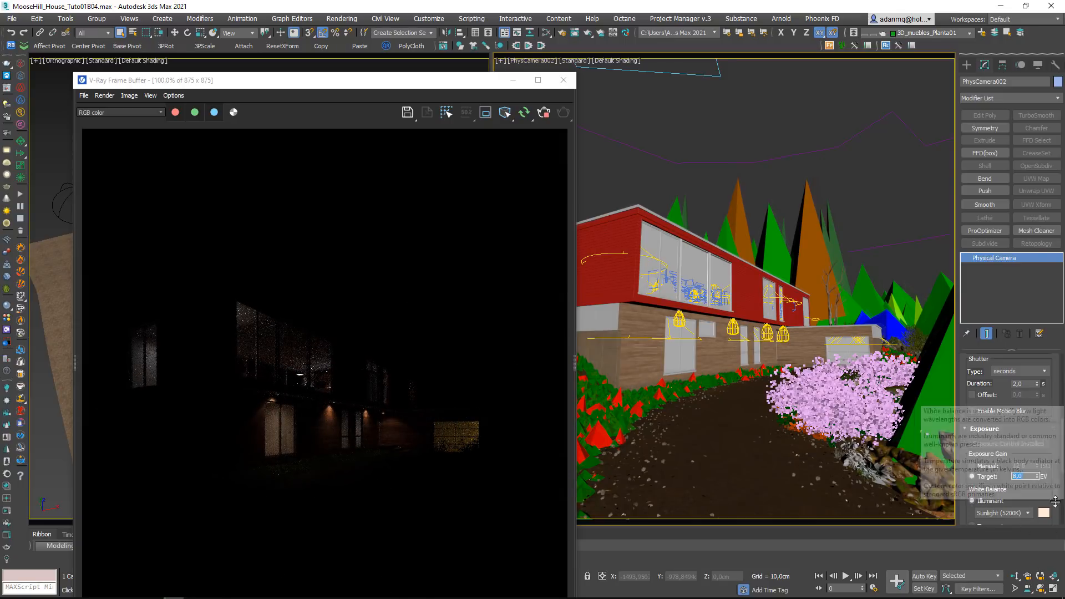
type("3")
key("Return")
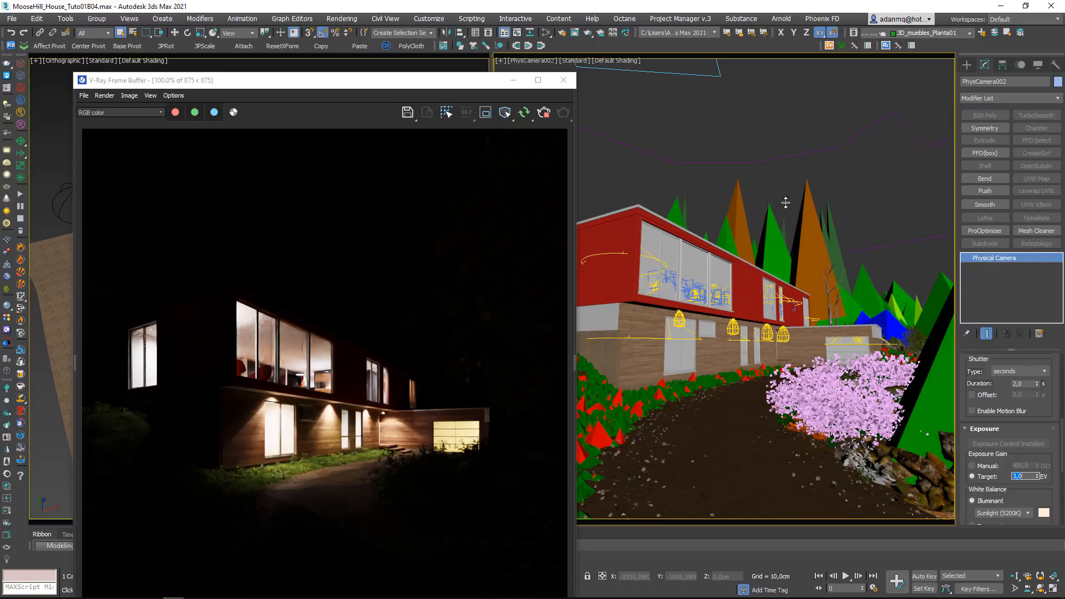
Turn on the HDR003_Noche dome light.
left_click_drag(358, 82, 709, 57)
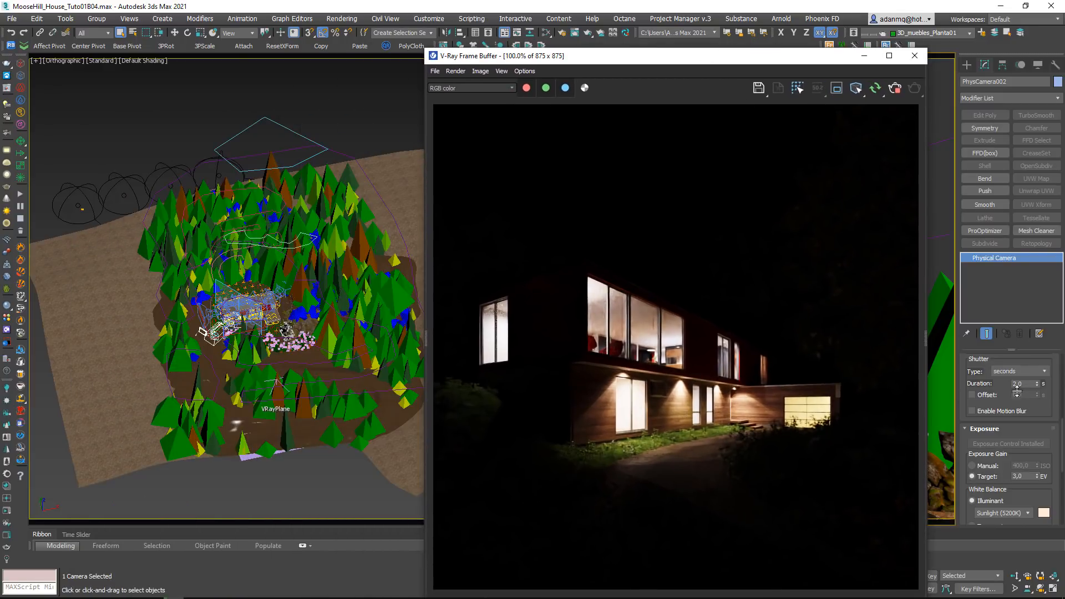
left_click(1022, 476)
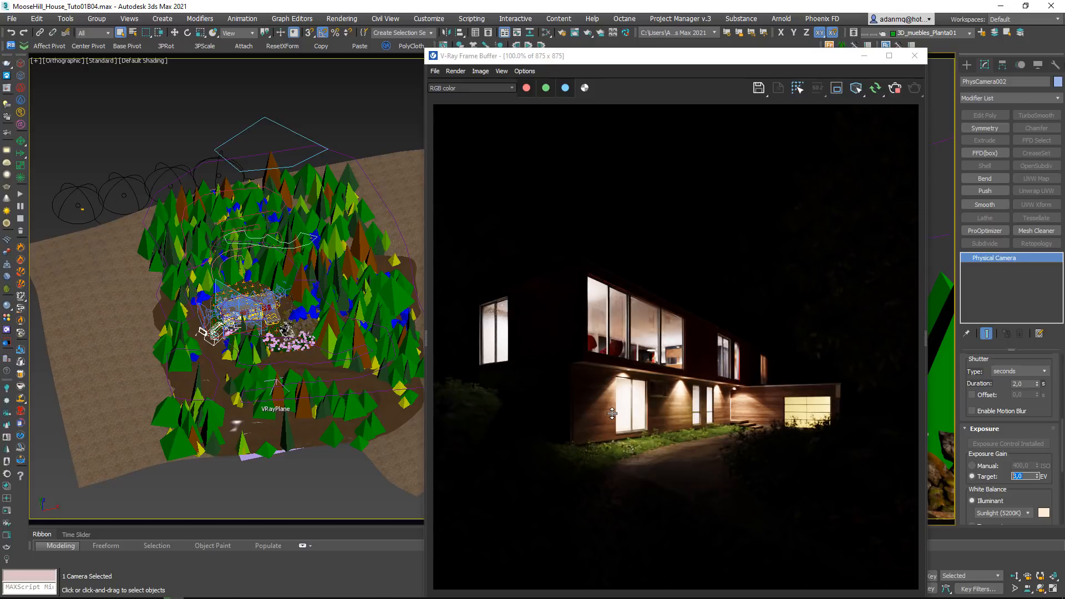
left_click(174, 169)
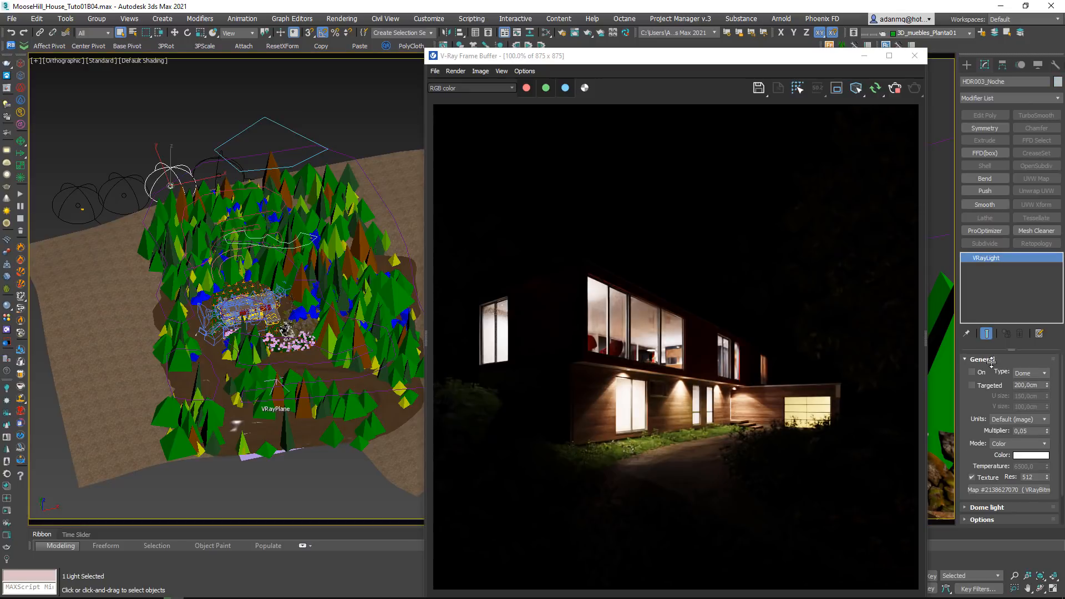
left_click(972, 372)
left_click(236, 144)
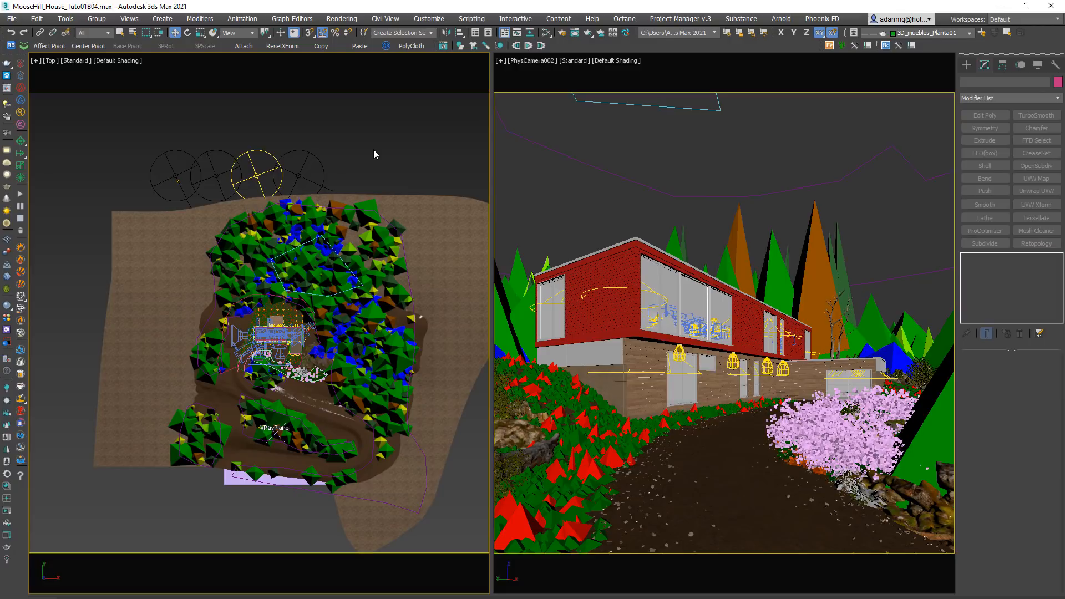
Add a VRayLightMix render element in the render setup.
left_click(407, 200)
left_click(394, 171)
key("F10")
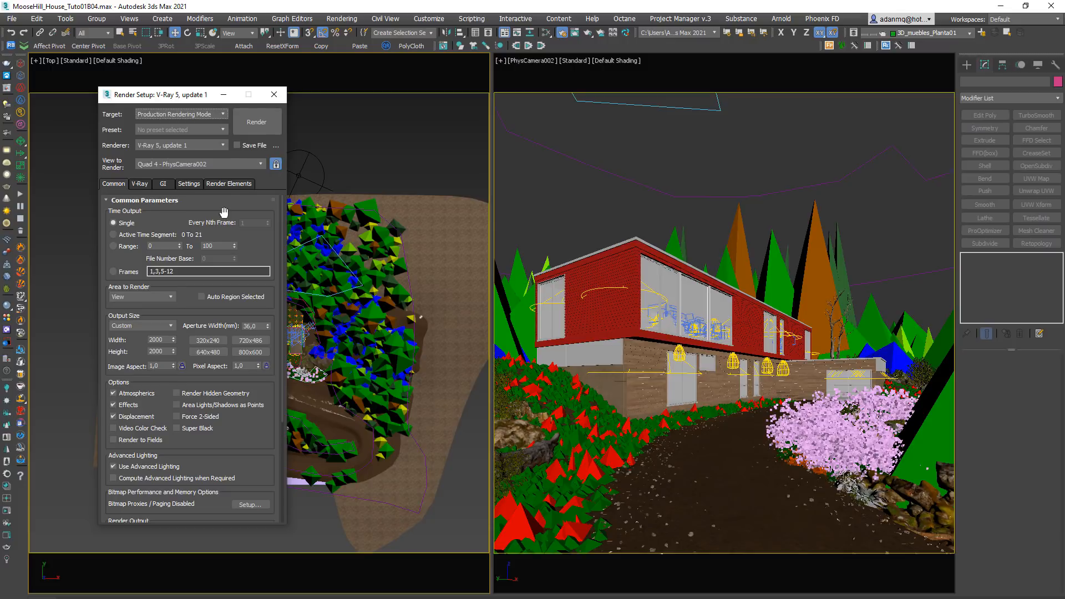
left_click(227, 185)
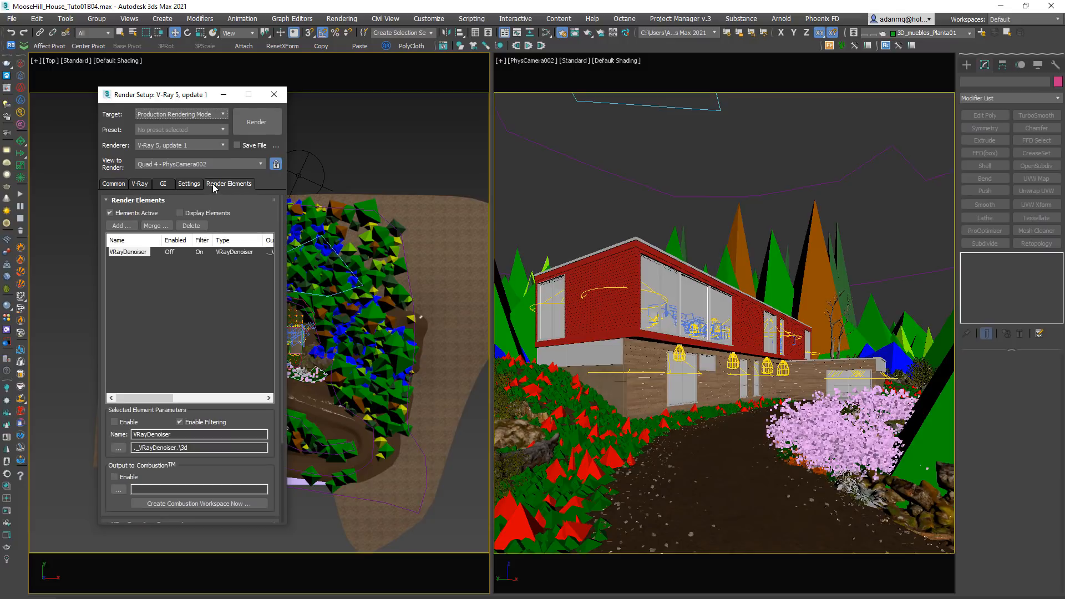
left_click(127, 226)
left_click(129, 365)
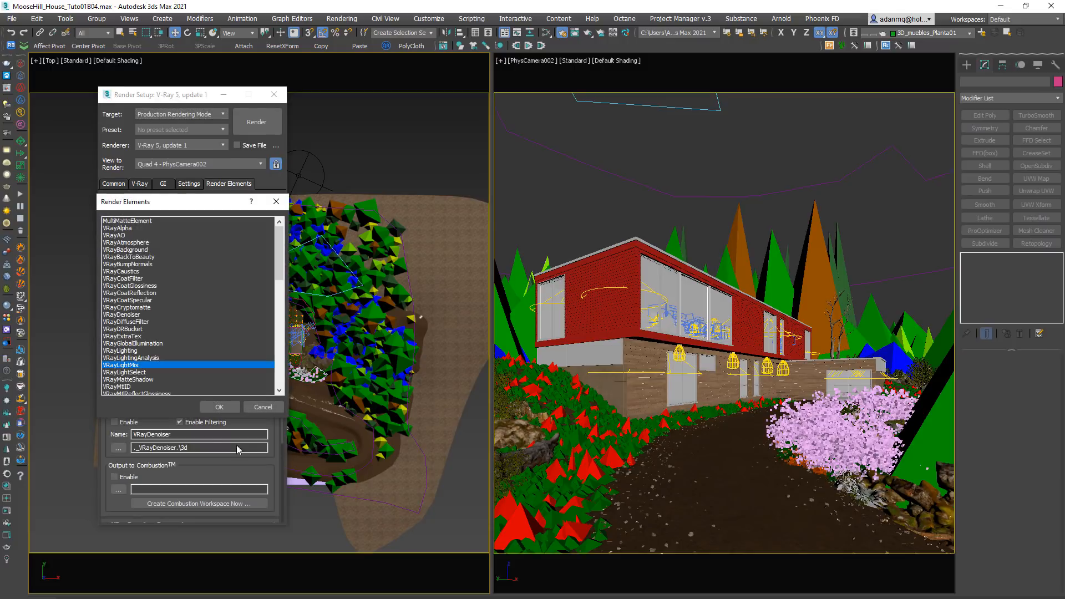
left_click(220, 407)
Set the VRayLightMix element to group lights by Instanced lights.
scroll(150, 497, "down", 2)
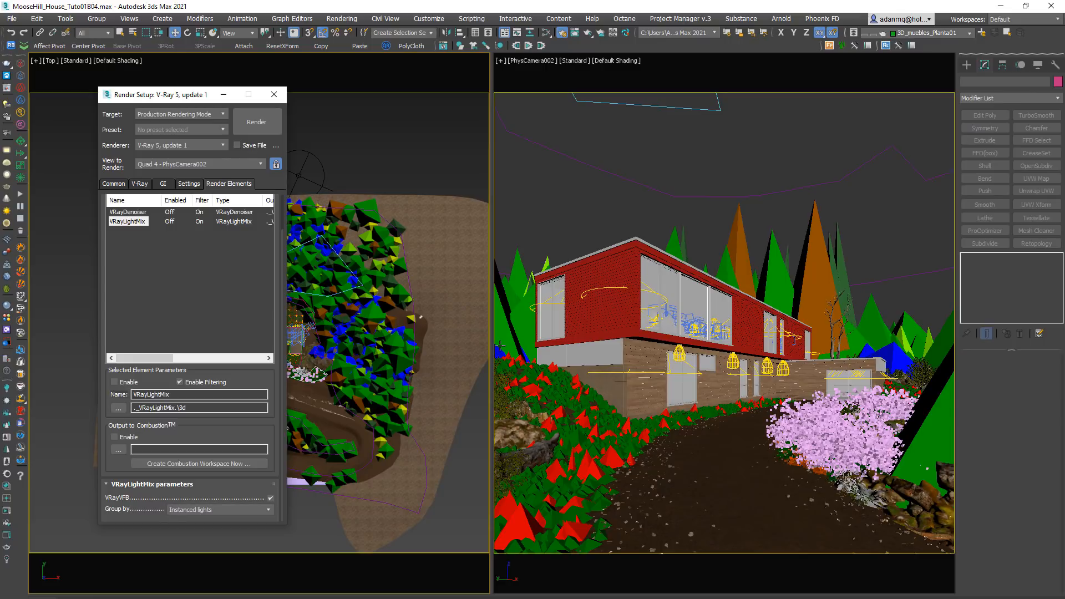
left_click(188, 511)
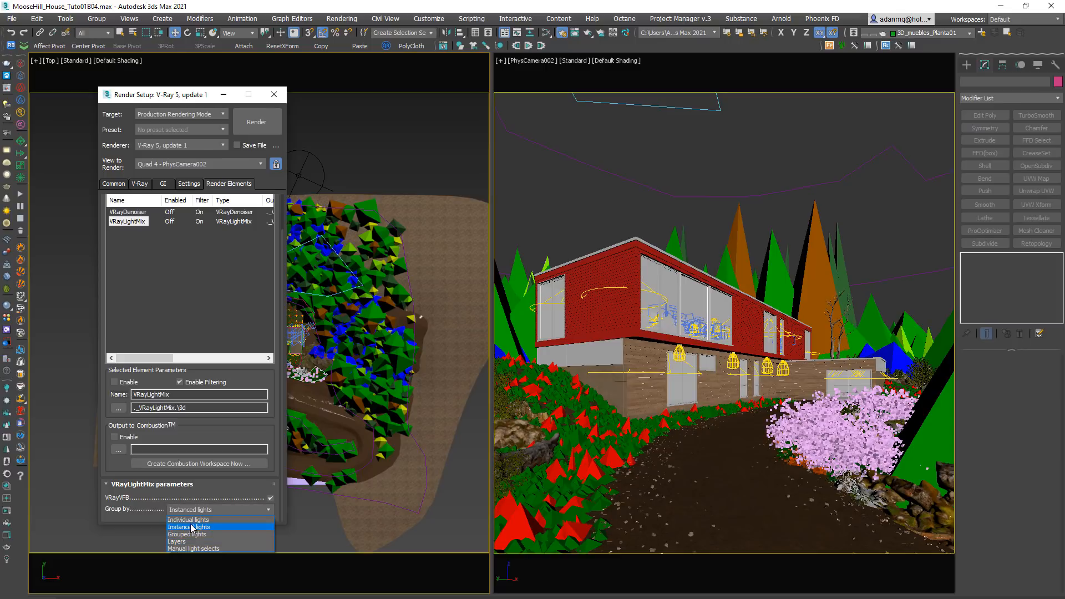
left_click(191, 527)
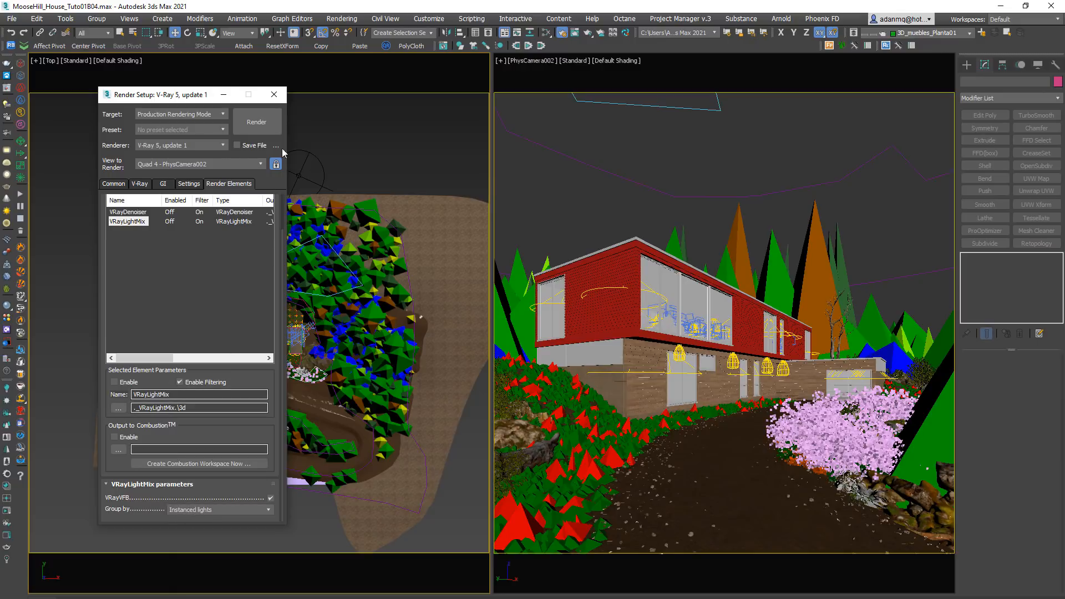
Close the render setup and open the V-Ray Light Lister.
left_click(274, 94)
mouse_move(213, 295)
middle_mouse_down()
mouse_move(228, 292)
mouse_move(200, 295)
middle_mouse_up()
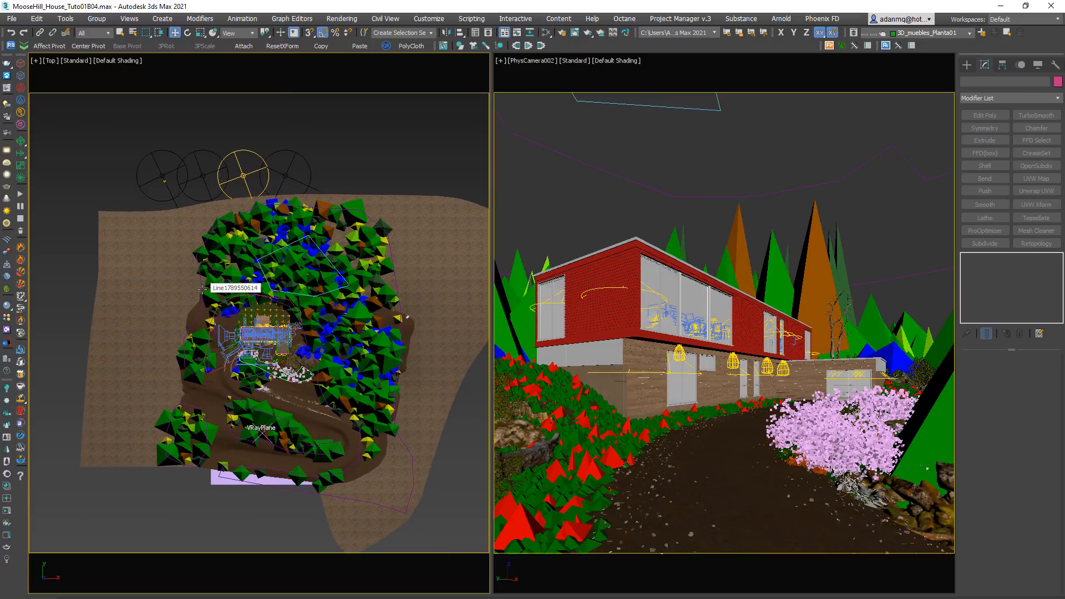
left_click(201, 289)
left_click(7, 104)
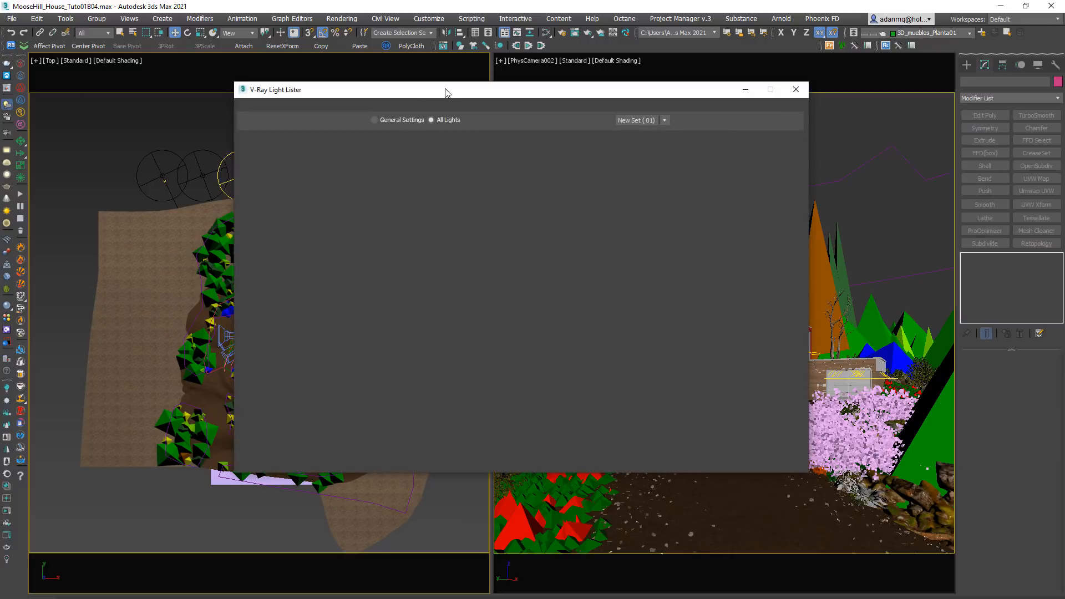
left_click_drag(446, 88, 366, 87)
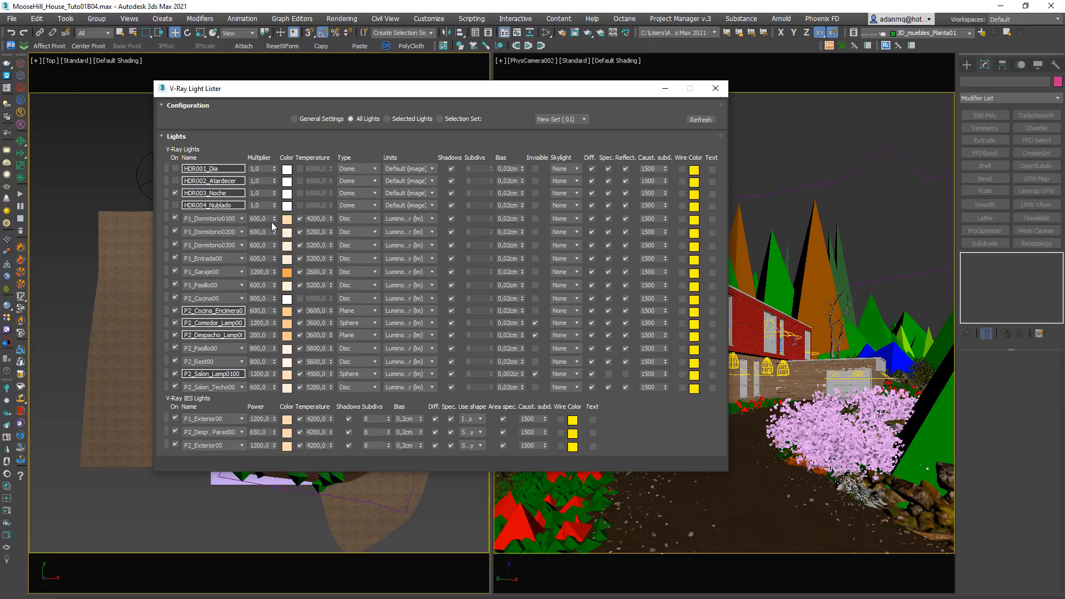
Turn off colour temperature for the P1 V-Ray lights: the three Dormitorio lights, Entrada, Garaje and Pasillo.
left_click(300, 219)
left_click(299, 232)
left_click(300, 245)
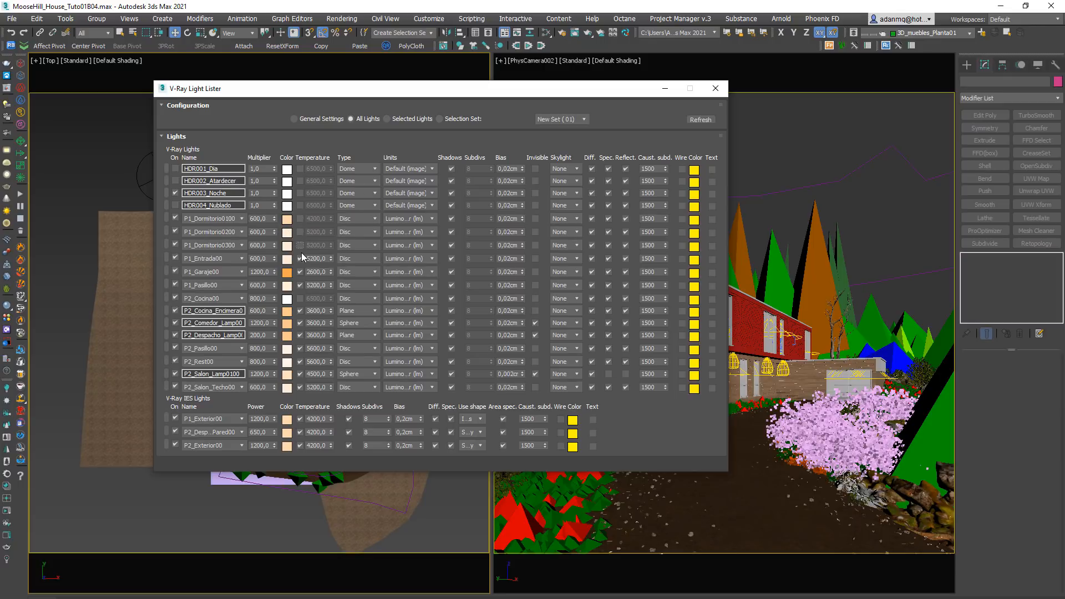
left_click(300, 258)
left_click(300, 272)
left_click(300, 285)
Turn off colour temperature for the P2 V-Ray lights, from P2_Cocina_Encimera through P2_Salon_Techo00.
left_click(300, 311)
left_click(300, 322)
left_click(300, 335)
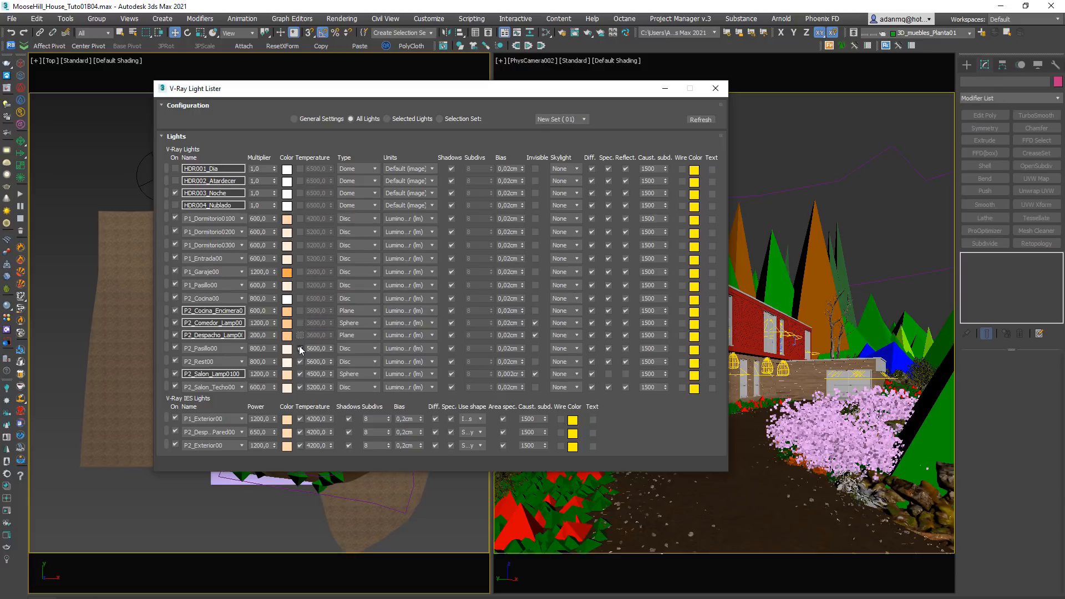
left_click(300, 348)
left_click(300, 362)
left_click(300, 373)
left_click(300, 387)
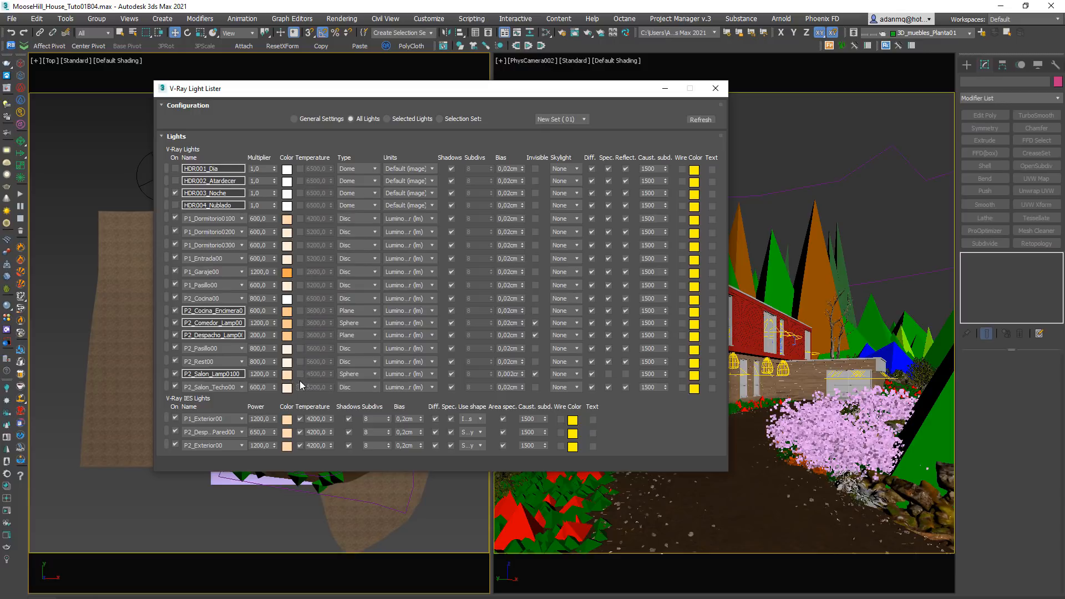
Turn off colour temperature for the three V-Ray IES lights.
left_click(300, 419)
left_click(300, 432)
left_click(300, 446)
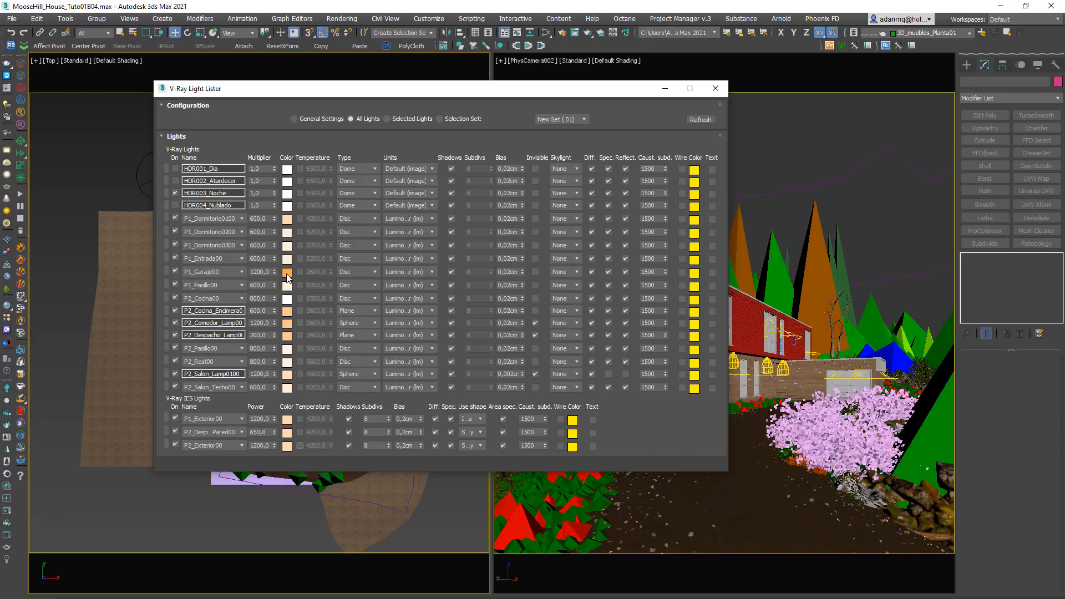
Set the colour of the P1_Garaje00 light to pure white.
left_click(286, 273)
left_click_drag(318, 140, 322, 157)
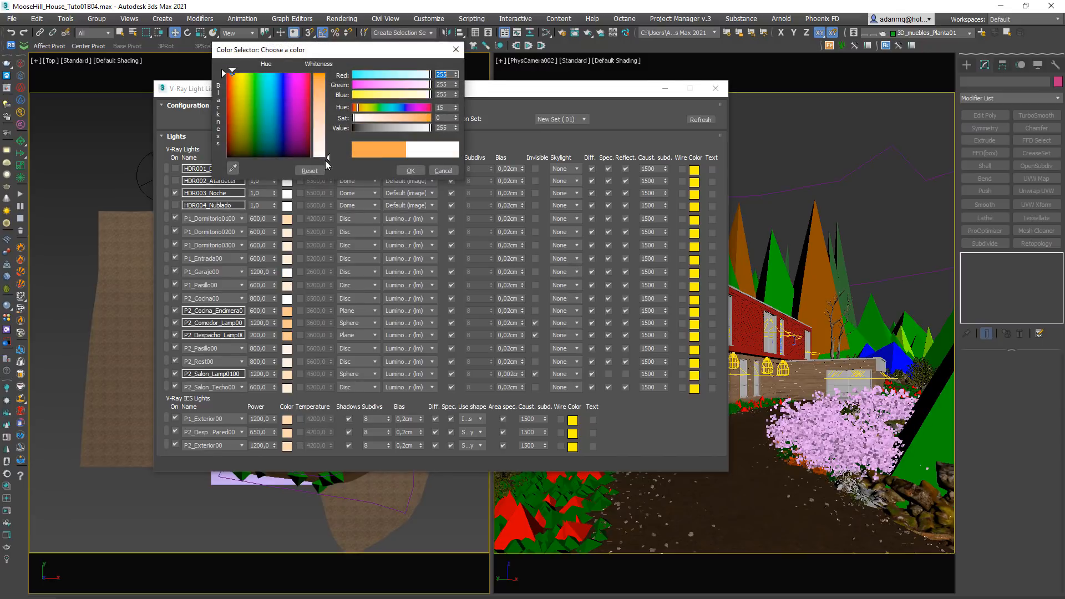
left_click(410, 172)
Copy the white colour of P2_Cocina00 onto the P1 Pasillo, Entrada and three Dormitorio lights.
right_click(287, 300)
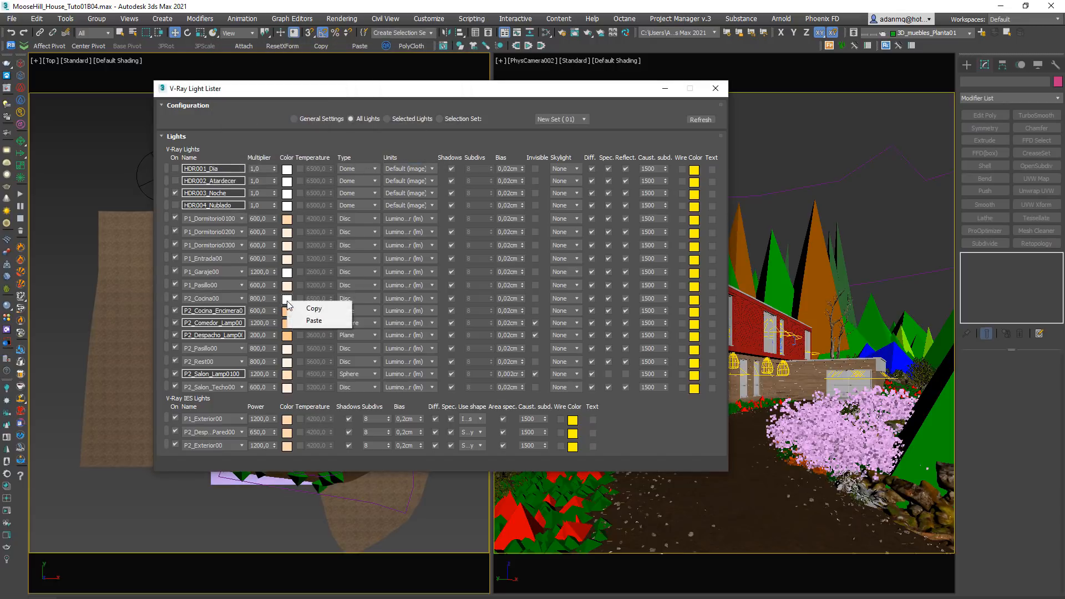
left_click(312, 309)
right_click(287, 285)
left_click(313, 305)
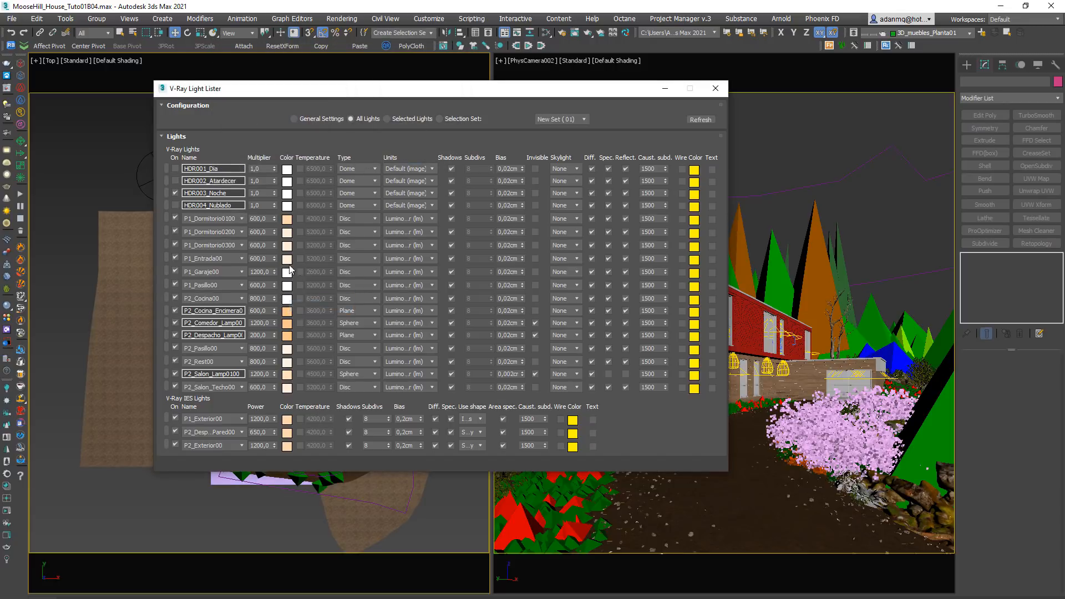
right_click(286, 259)
left_click(312, 278)
right_click(286, 246)
left_click(312, 267)
right_click(287, 233)
left_click(313, 254)
right_click(286, 220)
left_click(311, 238)
Paste the white colour onto the P2_Cocina_Encimera, P2_Comedor_Lamp00 and P2_Despacho_Lamp lights.
right_click(287, 310)
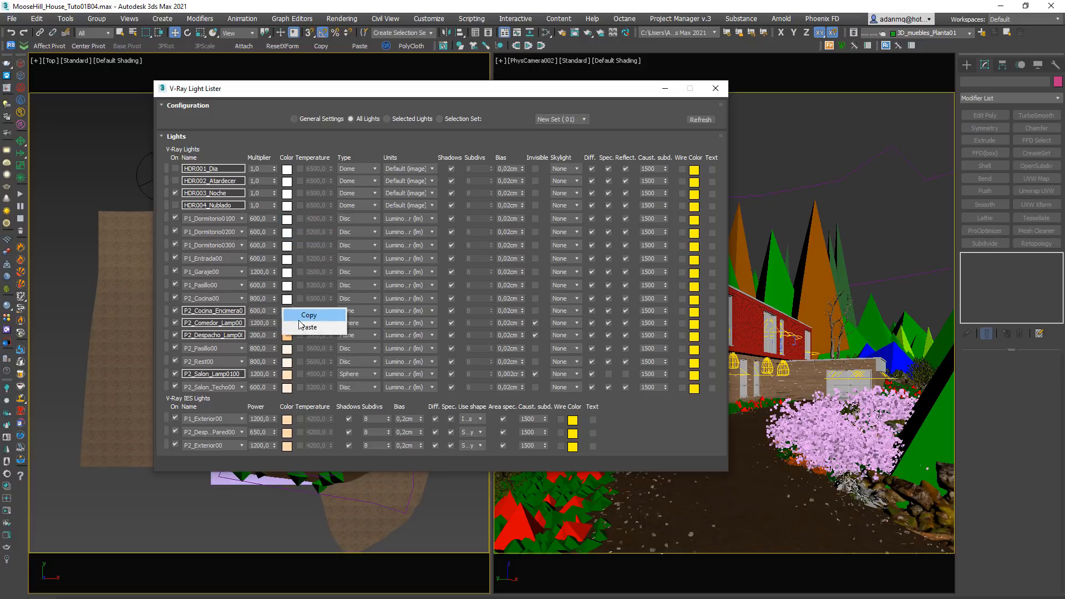
left_click(310, 317)
right_click(287, 311)
left_click(309, 317)
right_click(287, 323)
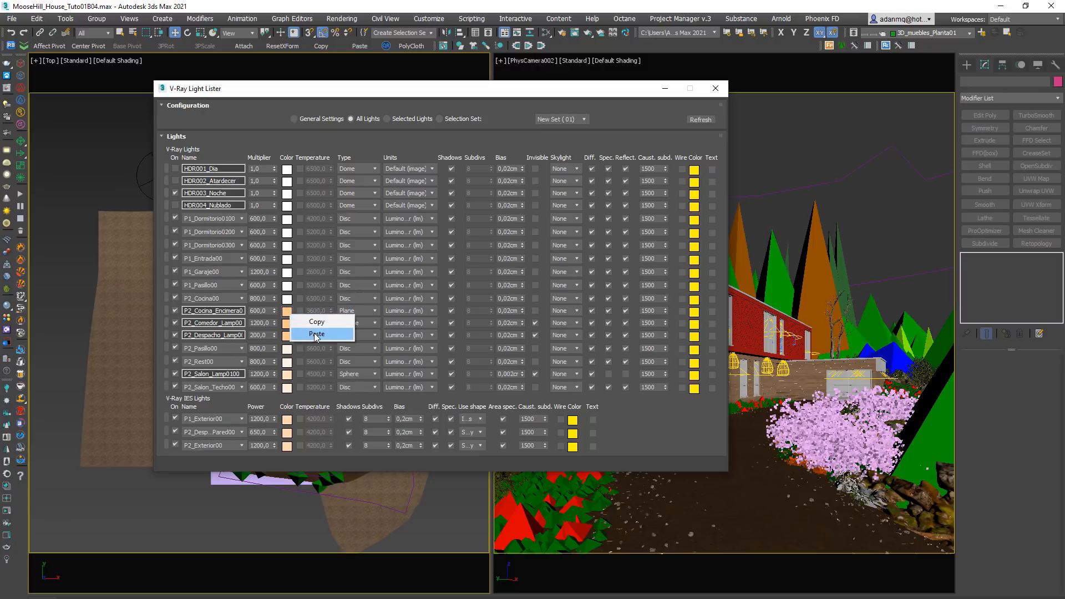
left_click(309, 330)
right_click(287, 326)
left_click(309, 333)
right_click(287, 335)
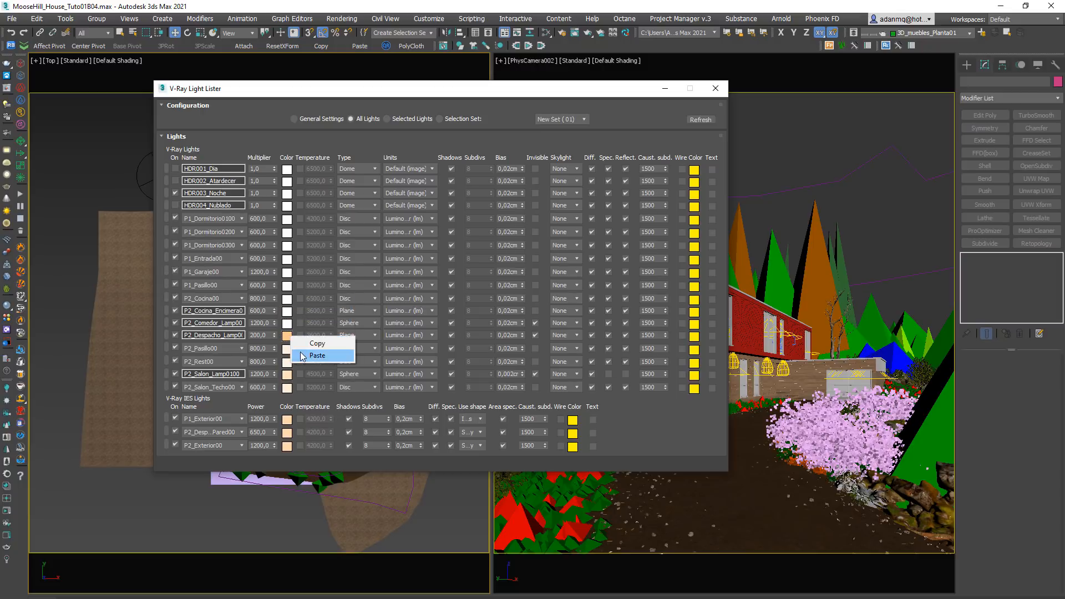
left_click(309, 343)
Paste the white colour onto the P2_Pasillo00, P2_Rest00, P2_Salon_Lamp0100 and P2_Salon_Techo00 lights.
right_click(291, 350)
right_click(287, 348)
left_click(310, 356)
right_click(287, 362)
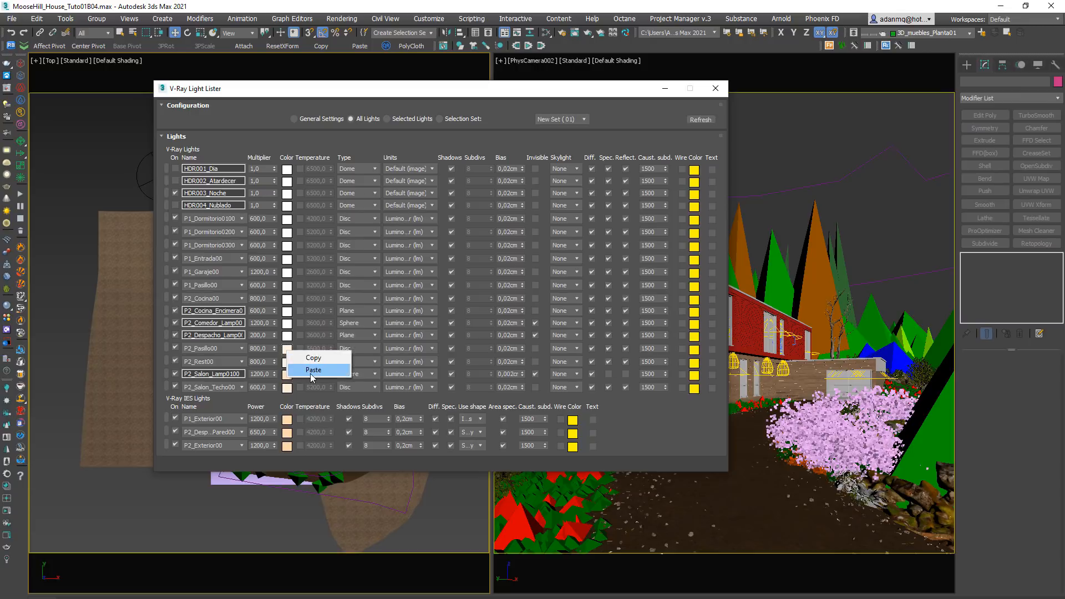
left_click(310, 369)
right_click(287, 374)
left_click(309, 381)
right_click(286, 388)
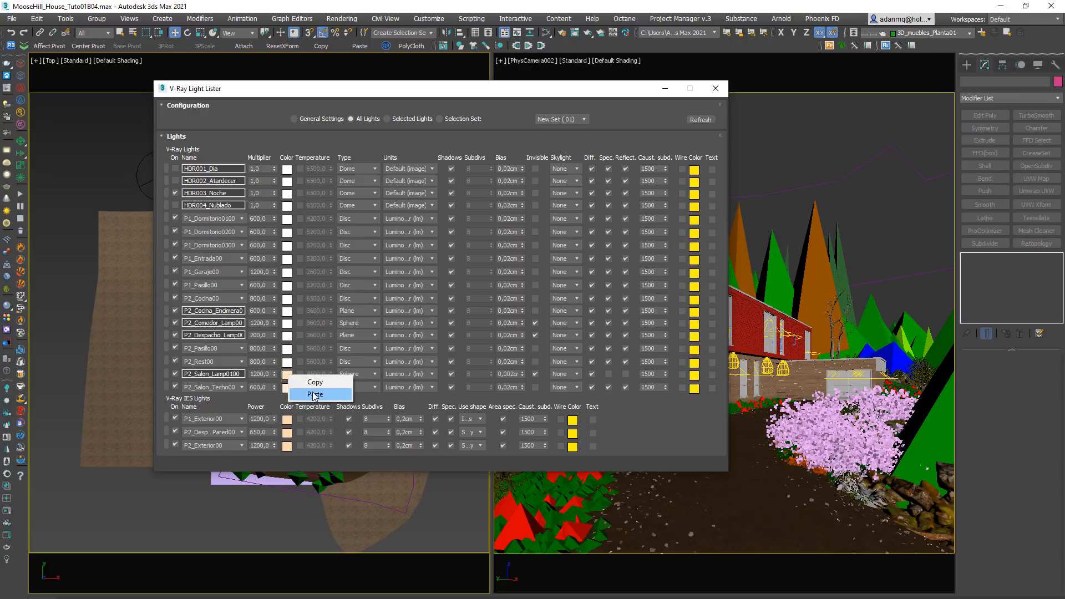
right_click(287, 387)
left_click(309, 406)
Paste the white colour onto the three V-Ray IES lights.
right_click(287, 420)
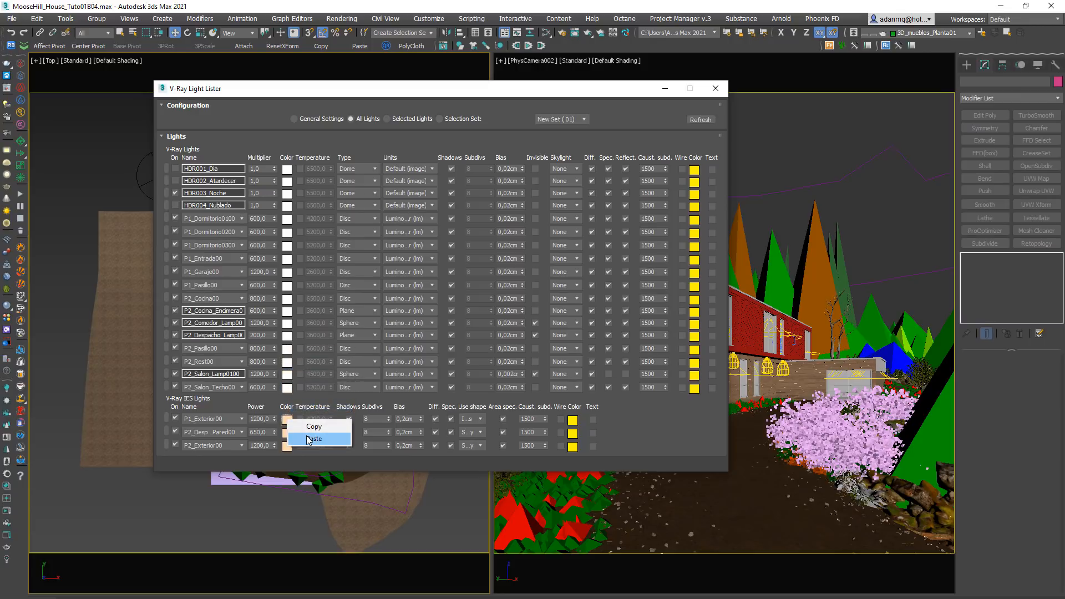
left_click(310, 438)
right_click(288, 436)
left_click(314, 454)
right_click(286, 446)
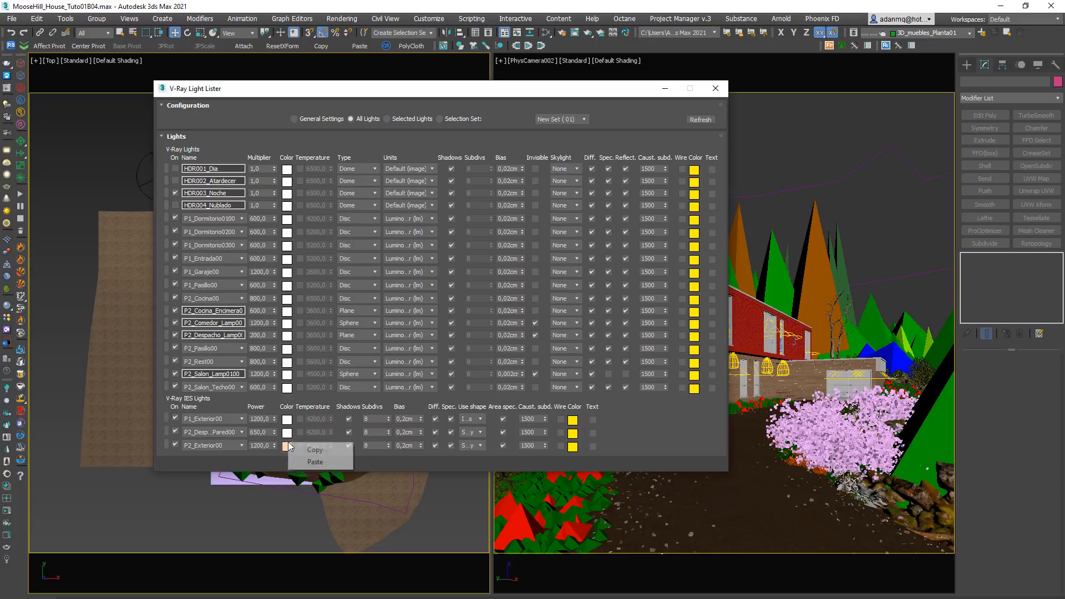
left_click(313, 463)
Turn on the HDR001_Dia, HDR002_Atardecer and HDR004_Nublado dome lights.
left_click_drag(403, 90, 710, 194)
left_click(546, 266)
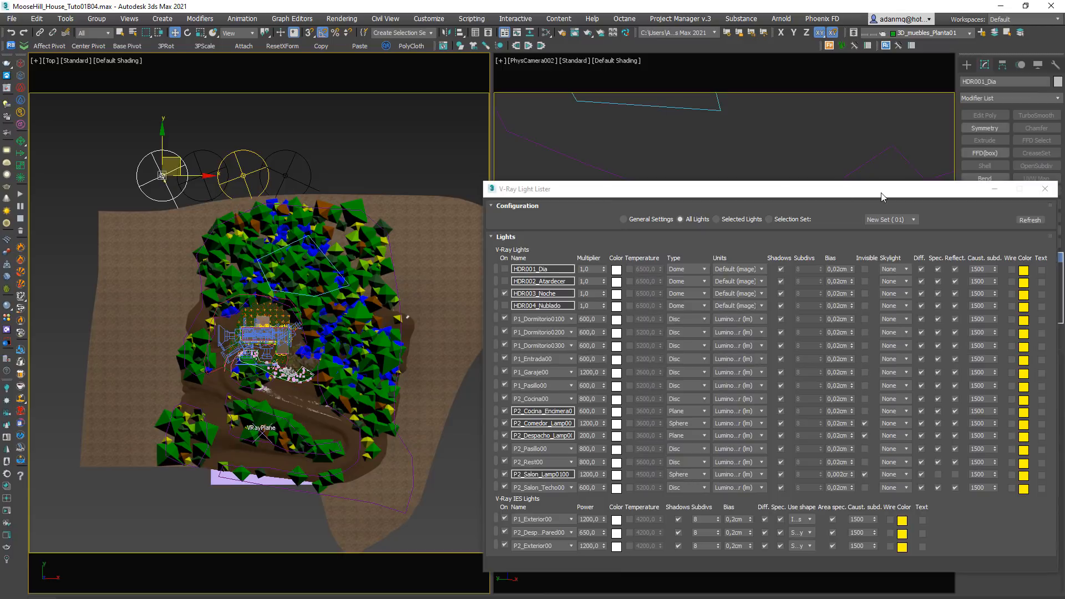
left_click_drag(863, 193, 727, 168)
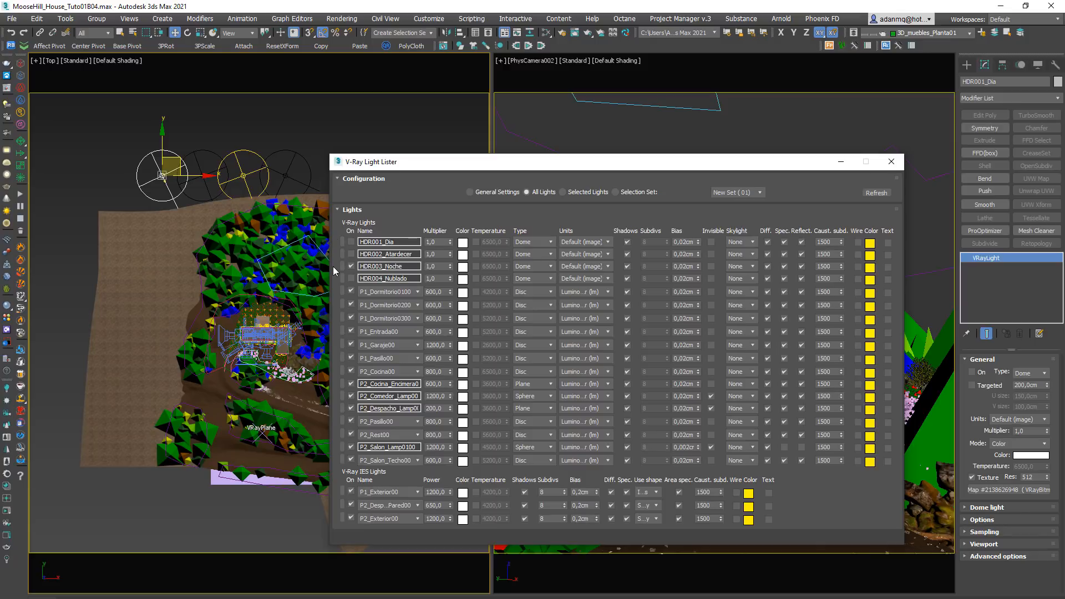
left_click(350, 241)
left_click(351, 254)
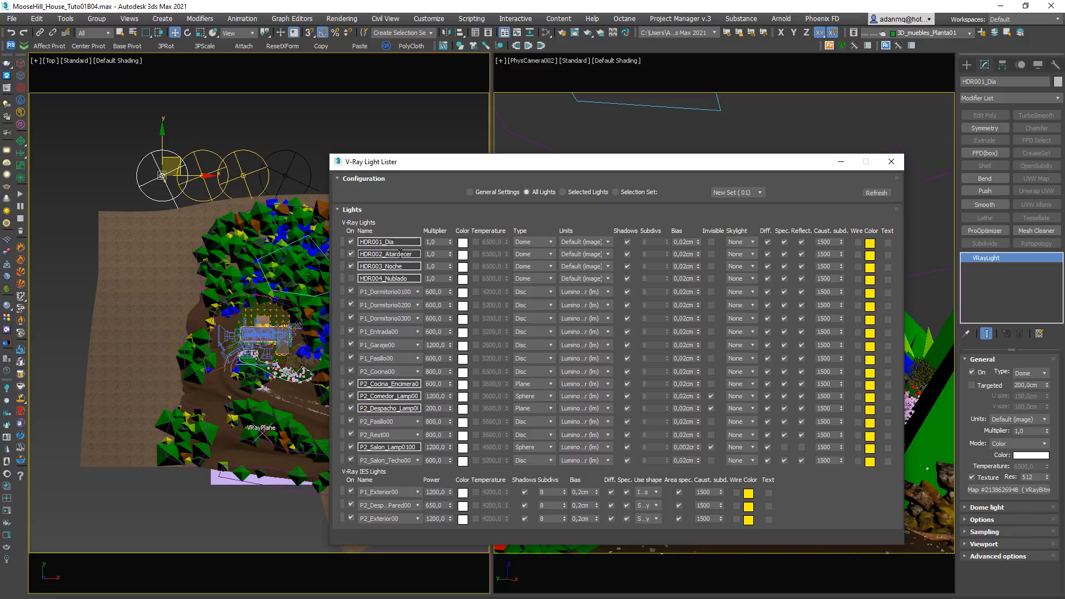
left_click(351, 279)
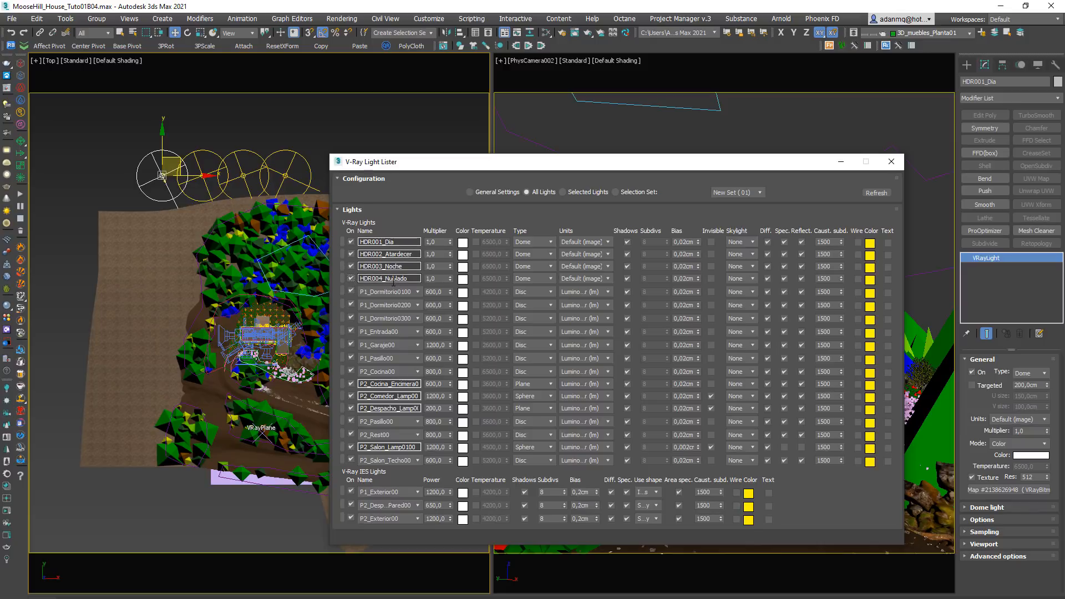
left_click(217, 157)
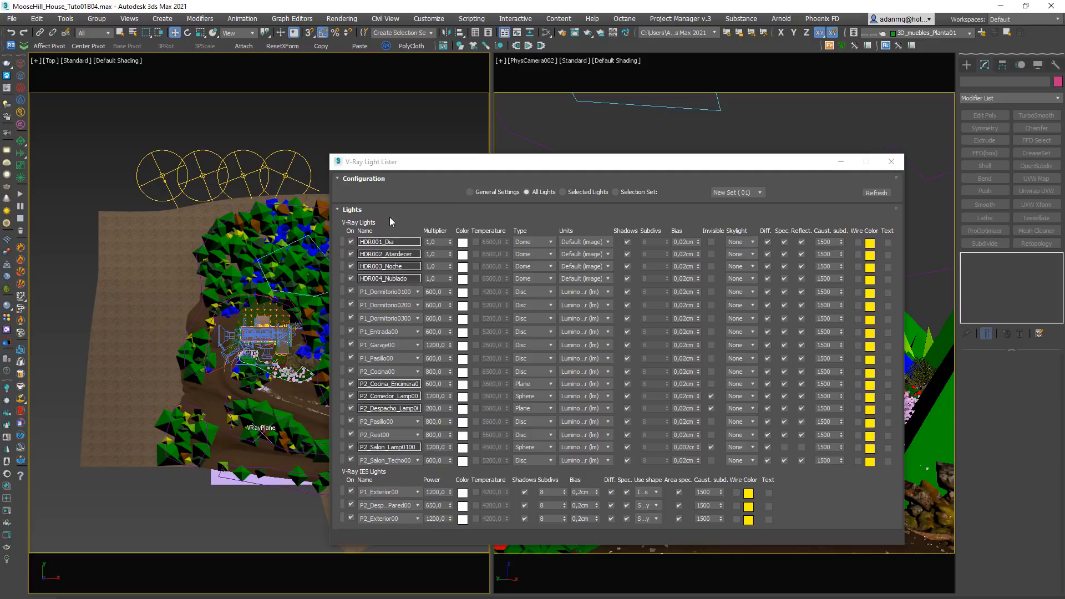
Set the multiplier of the three P1_Dormitorio lights to 5000.
left_click(441, 290)
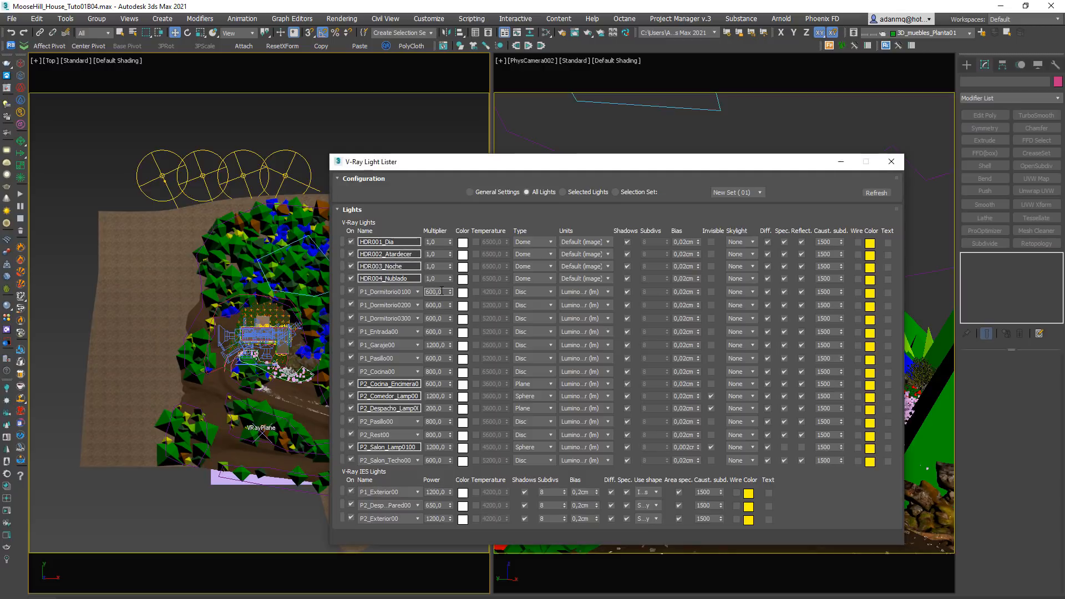
type("500")
key("Return")
type("5")
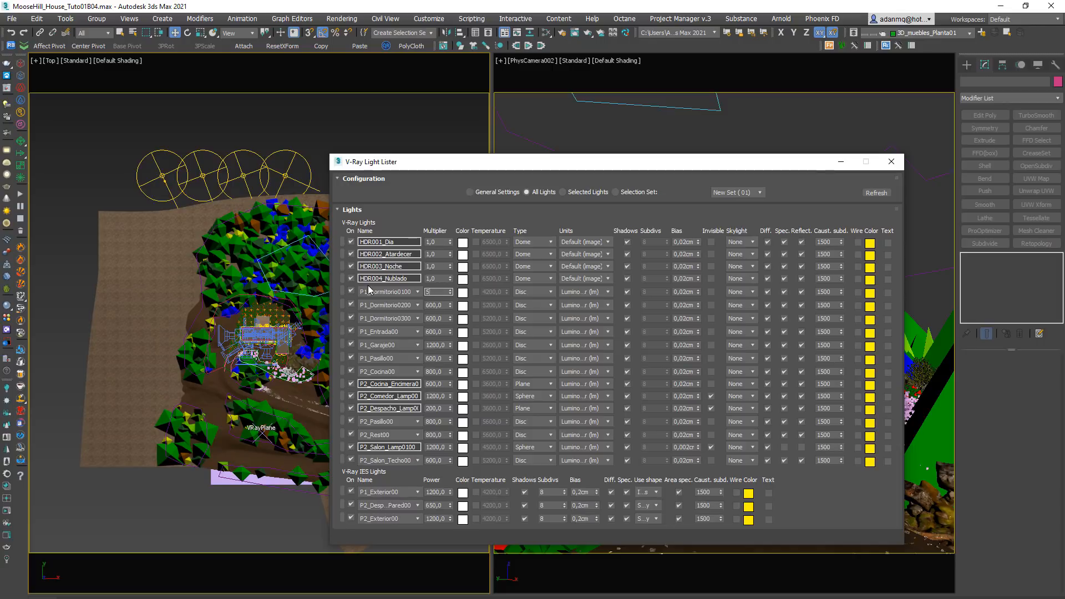
double_click(435, 306)
left_click(438, 291)
double_click(436, 305)
key("ctrl+v")
double_click(435, 318)
key("ctrl+v")
Set the multiplier of P1_Entrada00, P1_Garaje00 and P1_Pasillo00 to 5000.
double_click(436, 332)
type("5000,0")
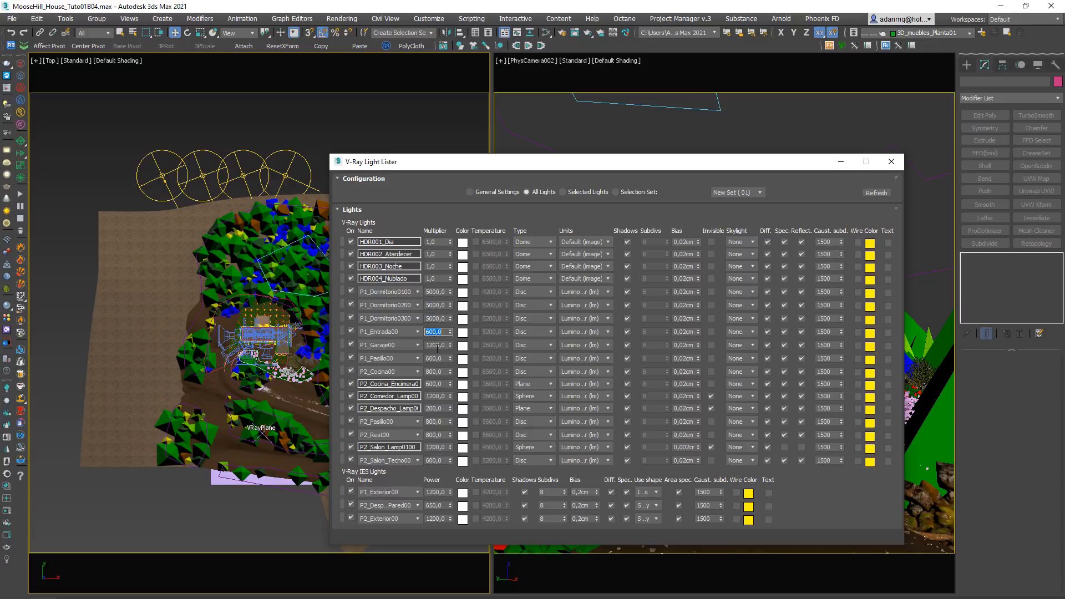
double_click(436, 345)
type("5000,0")
double_click(436, 358)
type("5000,0")
Set the multiplier of P2_Cocina00, P2_Cocina_Encimera, P2_Comedor_Lamp00 and P2_Despacho_Lamp to 5000.
double_click(435, 372)
type("5000,0")
double_click(436, 384)
type("5000,0")
double_click(436, 396)
type("5000,0")
double_click(436, 408)
type("5000,0")
Set the multiplier of P2_Pasillo00, P2_Rest00, P2_Salon_Lamp0100 and P2_Salon_Techo00 to 5000.
double_click(434, 421)
type("5000,0")
double_click(435, 435)
type("5000,0")
double_click(435, 447)
type("5000,0")
double_click(436, 461)
type("5000,0")
Set the power of the three V-Ray IES lights to 5000.
double_click(436, 492)
double_click(437, 505)
type("5000,0")
double_click(430, 519)
left_click(437, 292)
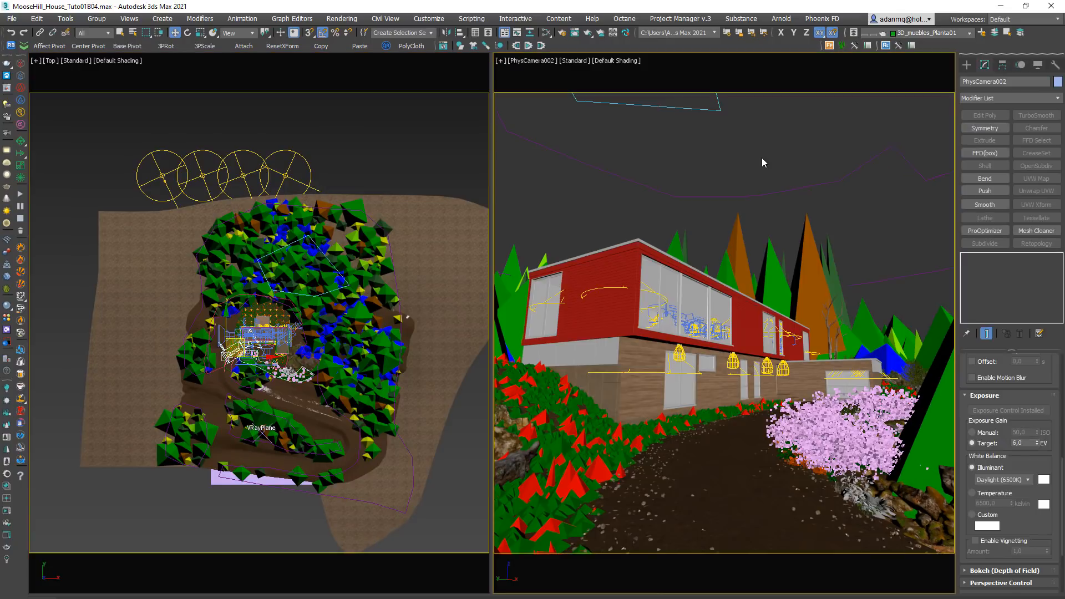
Deselect the camera and review the light list of the LightMix source in the V-Ray Frame Buffer.
left_click(760, 158)
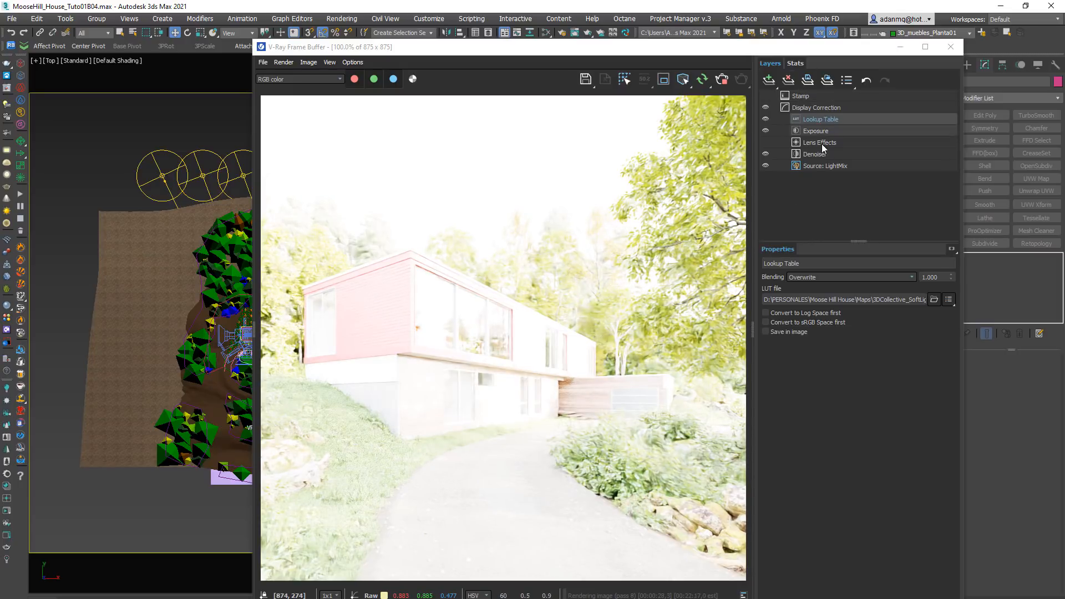
left_click(816, 168)
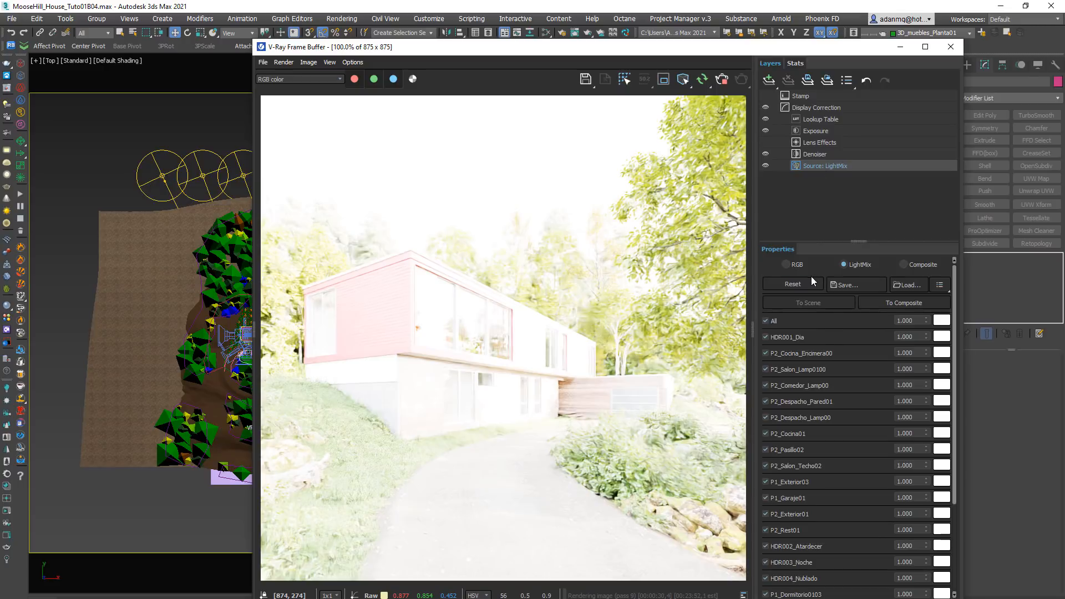
scroll(810, 355, "down", 4)
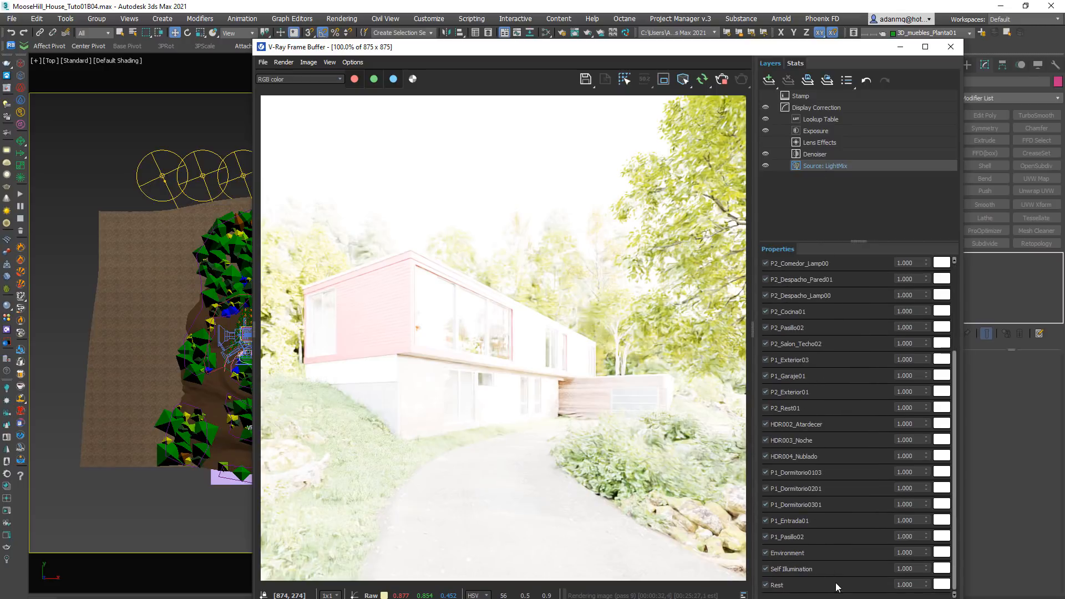
scroll(860, 372, "up", 4)
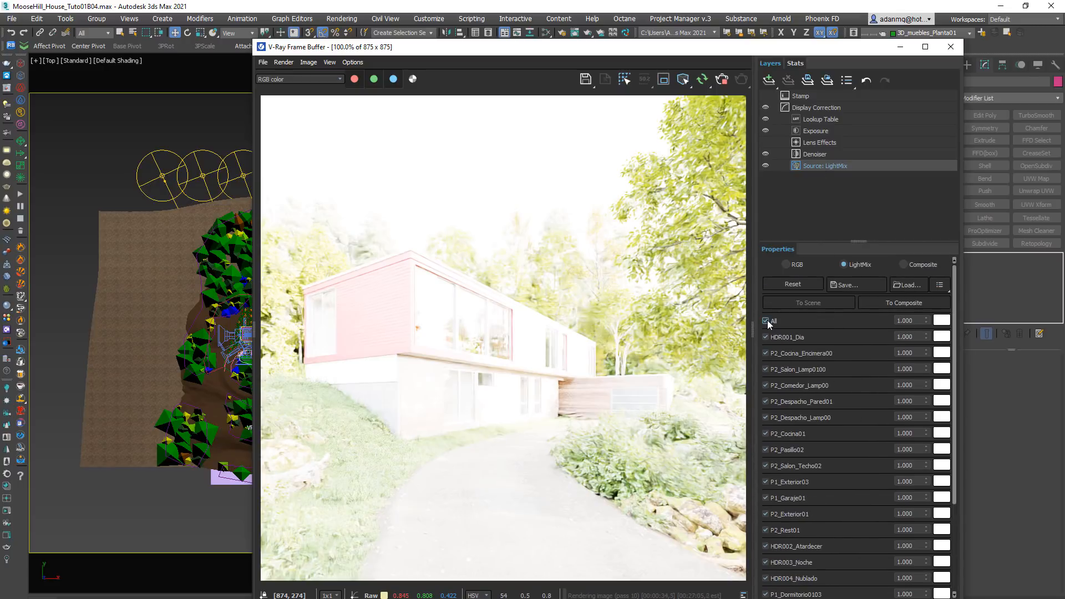
Leave only HDR001_Dia enabled in the LightMix and lower its intensity to 0.041.
left_click(766, 320)
left_click(765, 337)
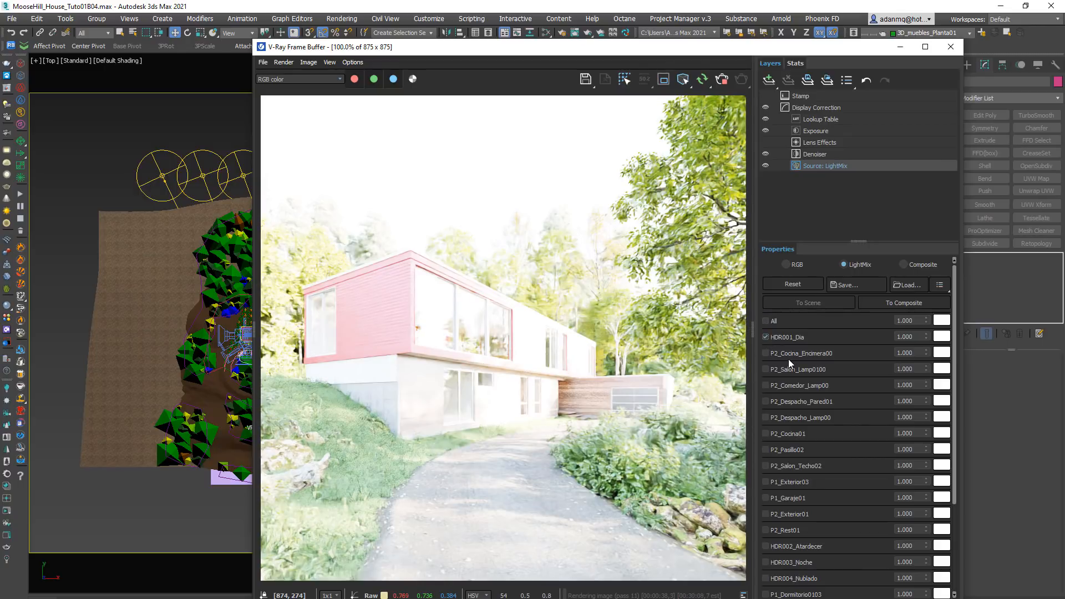
left_click_drag(923, 337, 920, 443)
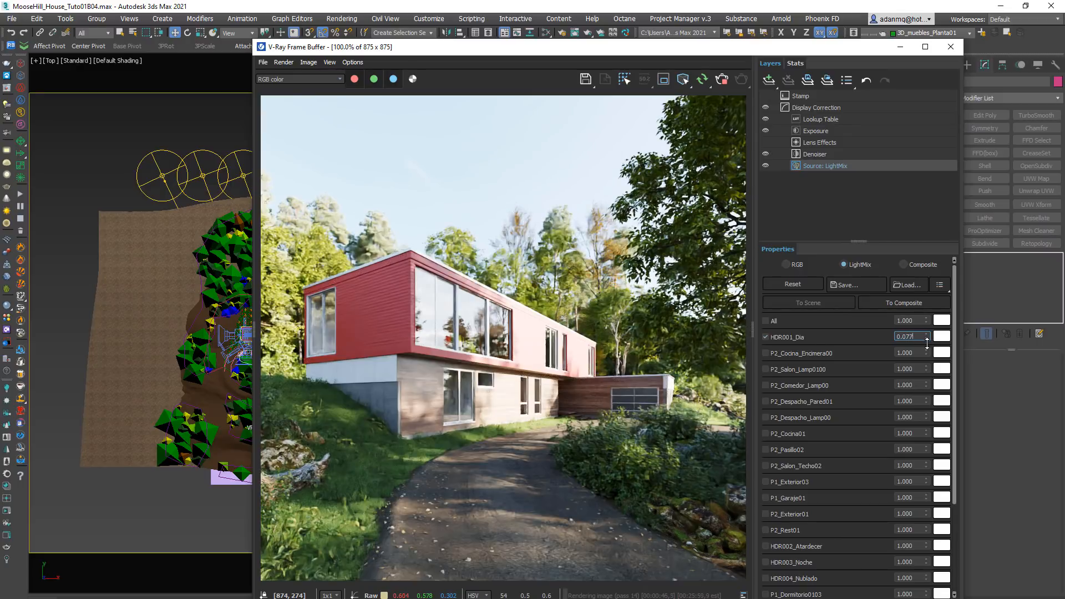
left_click_drag(926, 340, 928, 392)
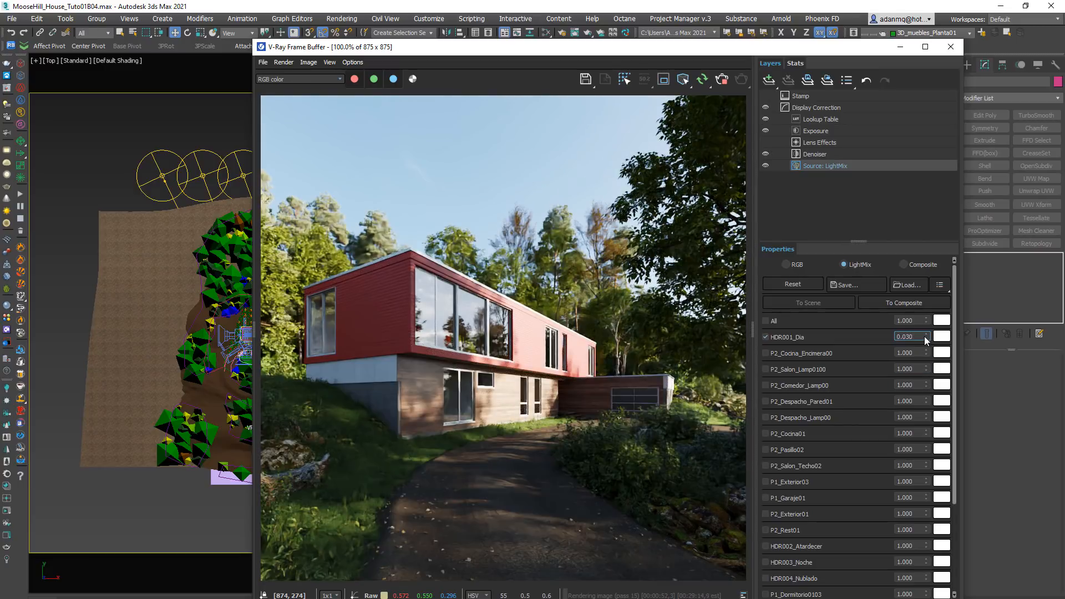
left_click_drag(925, 333, 925, 320)
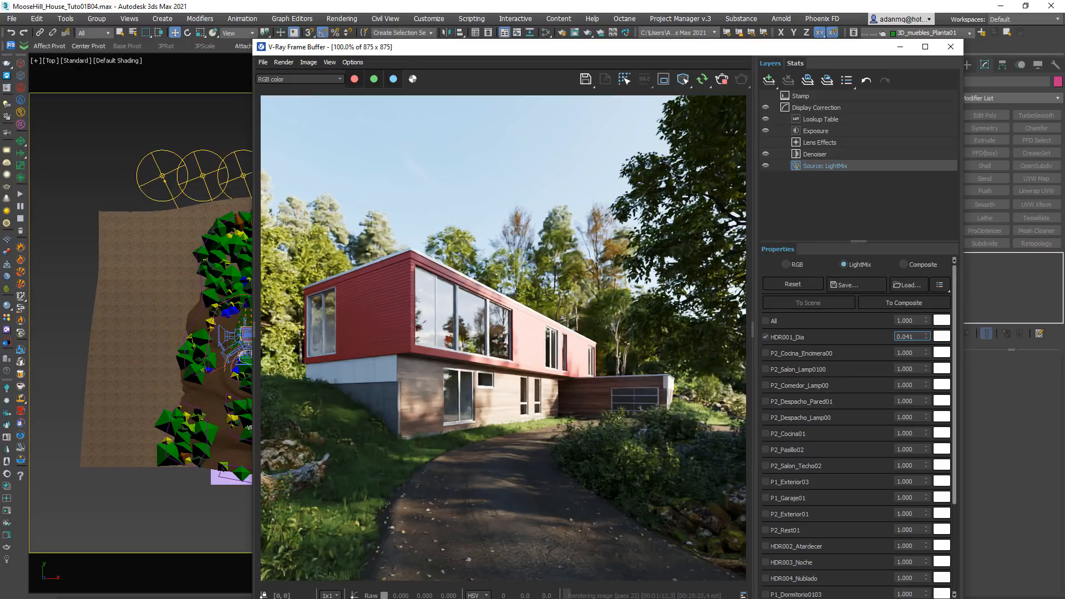
Check the Exposure and Denoiser layers, return to the LightMix source and save the light mix as Cam01_Day.
left_click(820, 131)
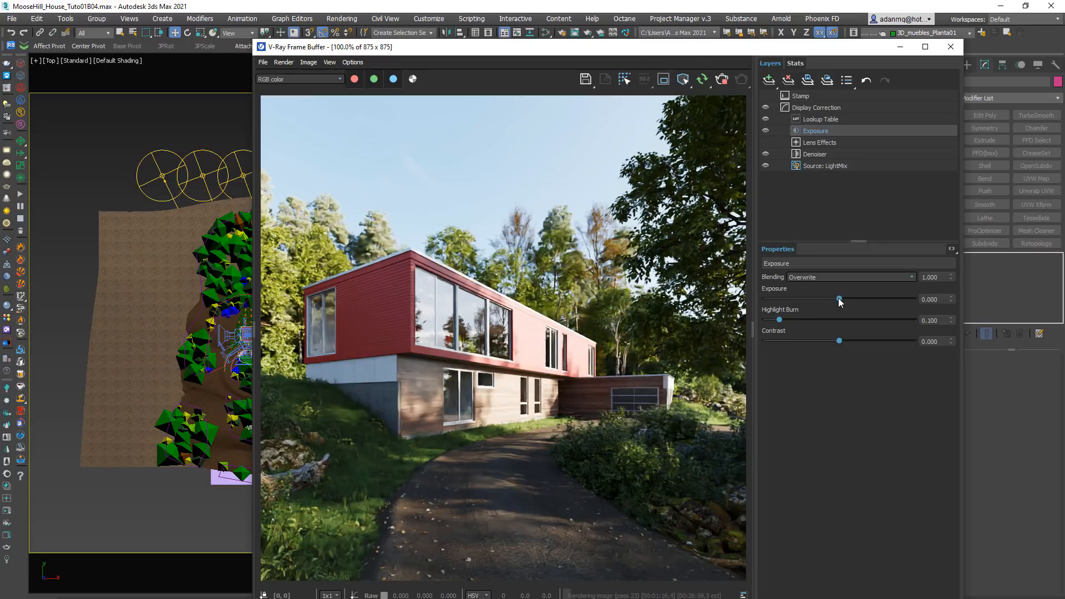
left_click(810, 154)
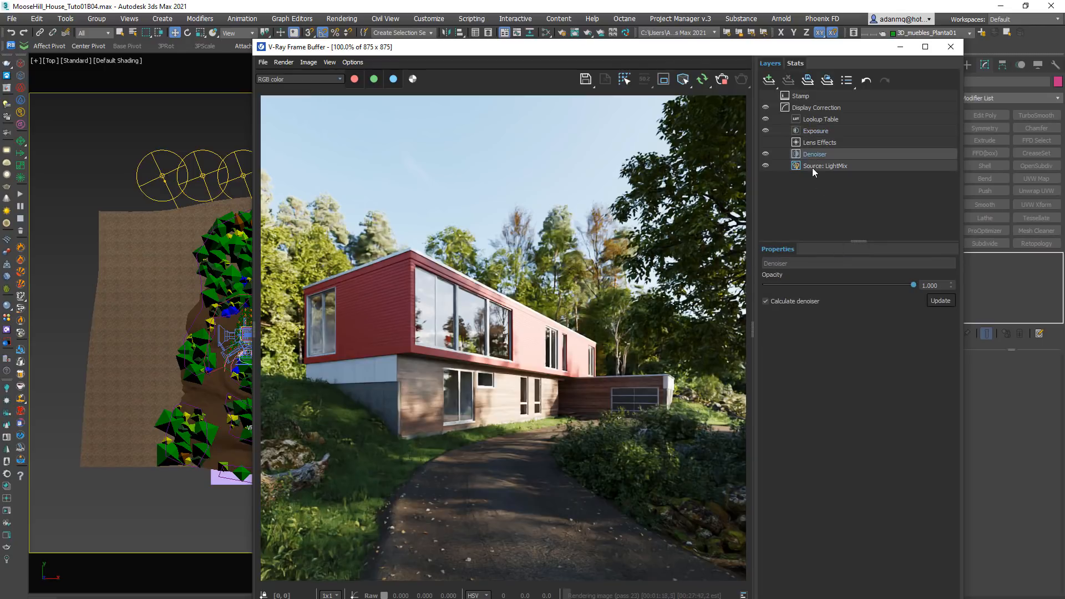
left_click(812, 166)
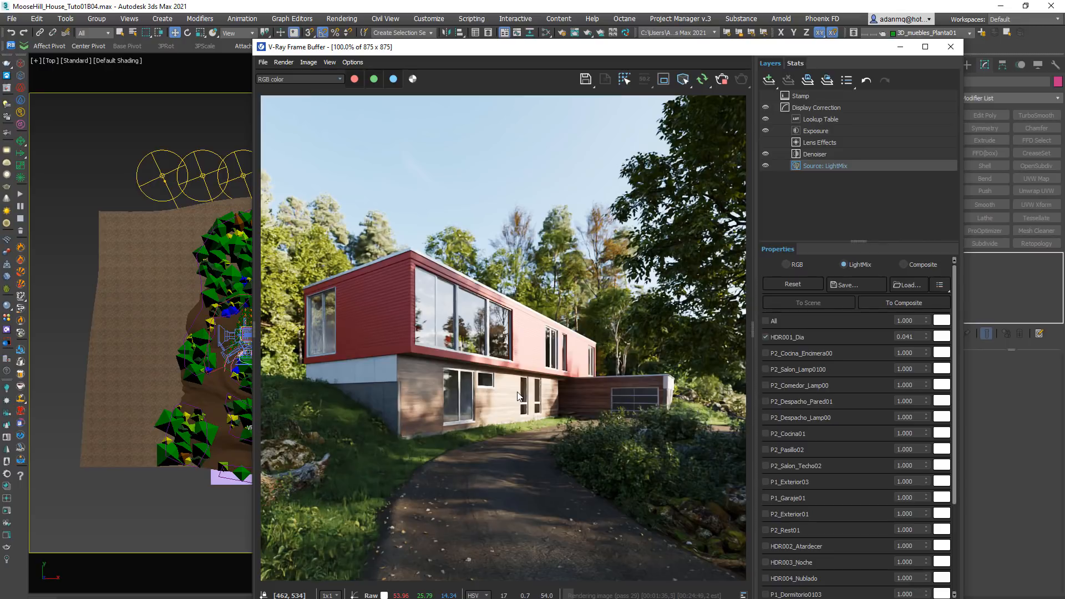
left_click(842, 285)
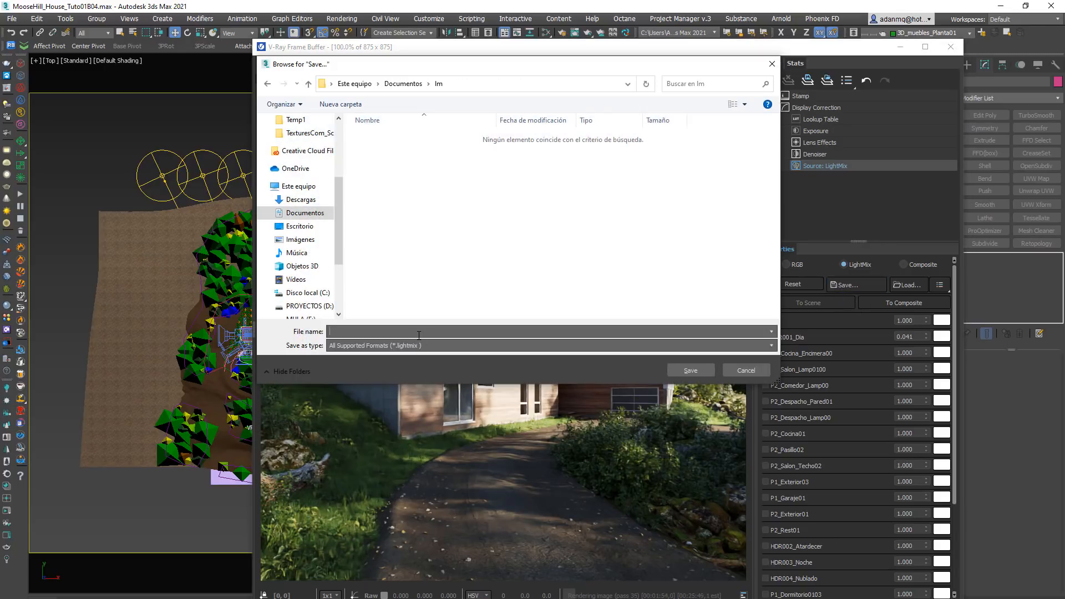
type("Cam01_Day")
key("Return")
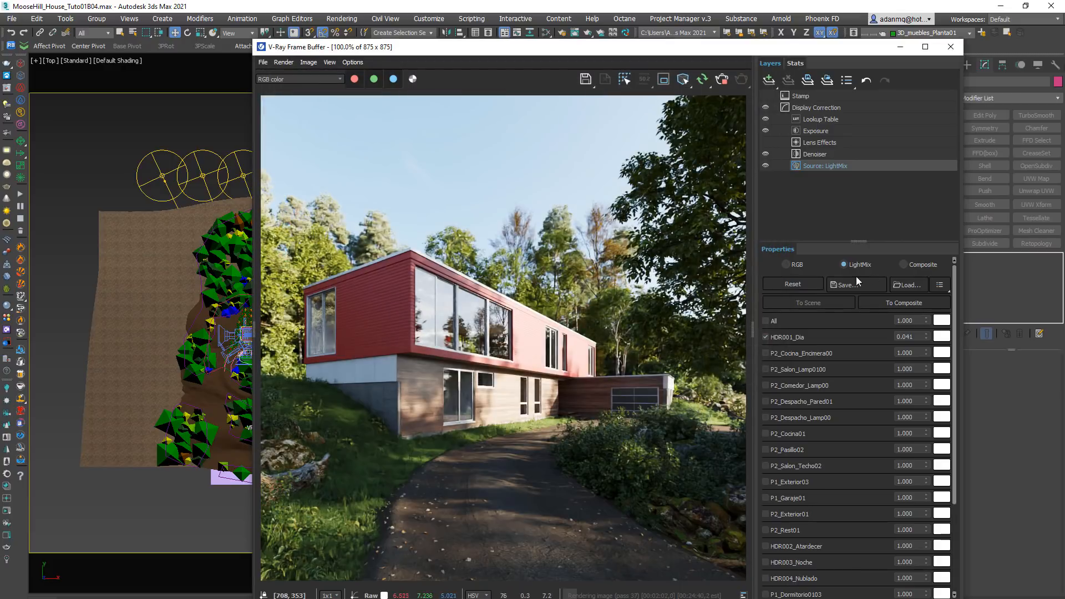
Disable HDR001_Dia, enable HDR003_Noche in the LightMix and lower its intensity to 0.210.
left_click(765, 337)
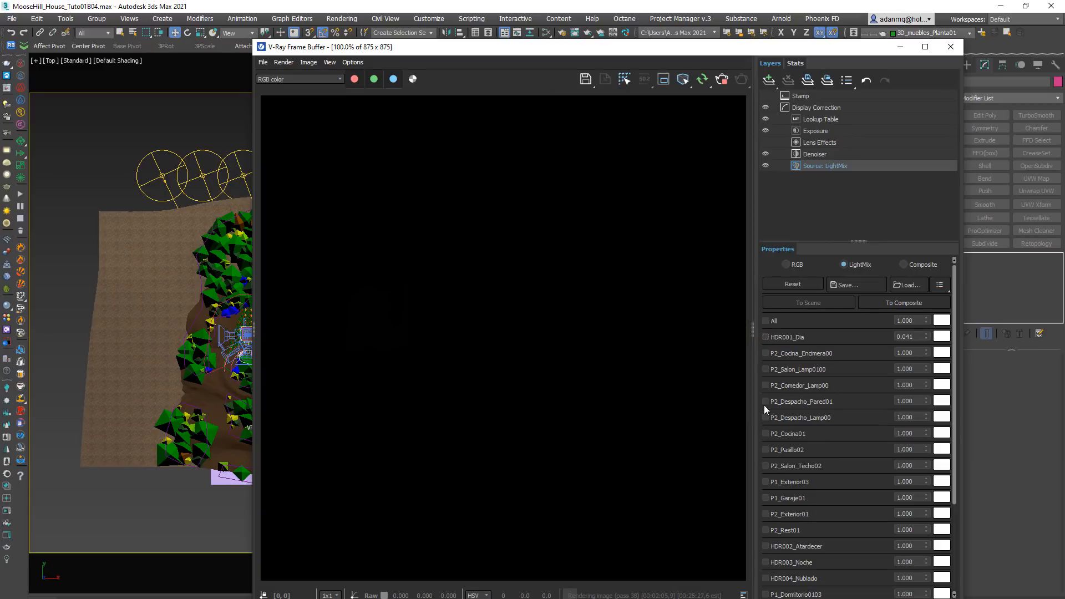
scroll(797, 483, "down", 3)
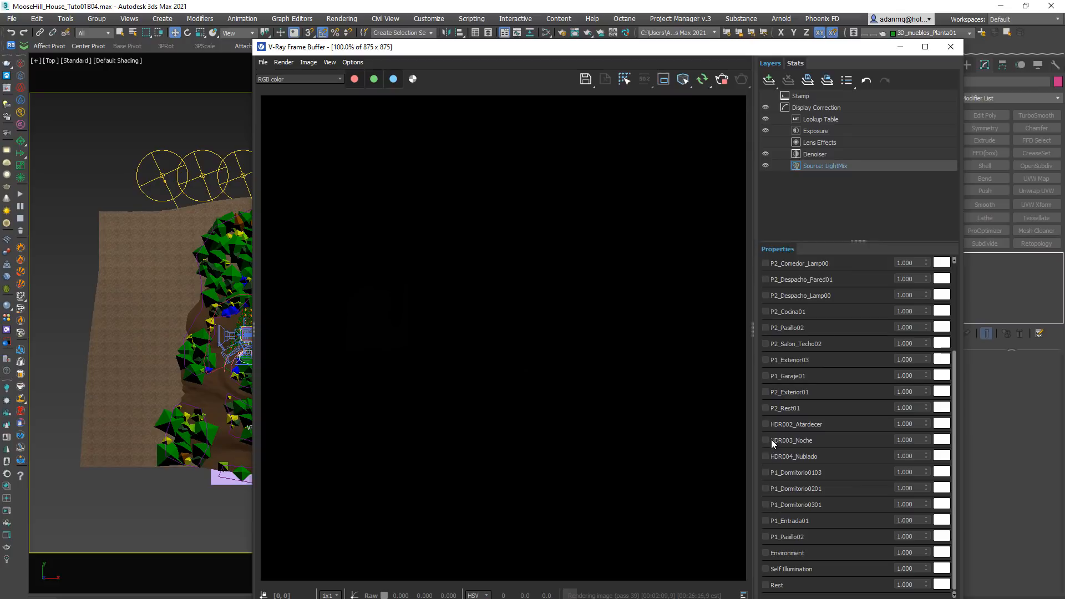
left_click(765, 440)
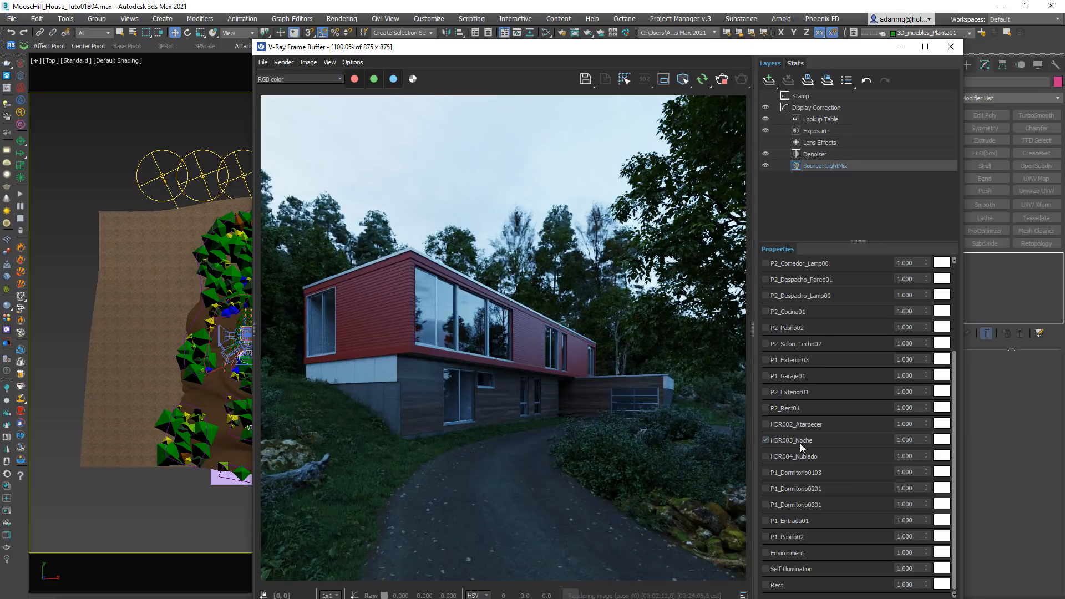
left_click_drag(926, 441, 919, 530)
scroll(869, 450, "up", 4)
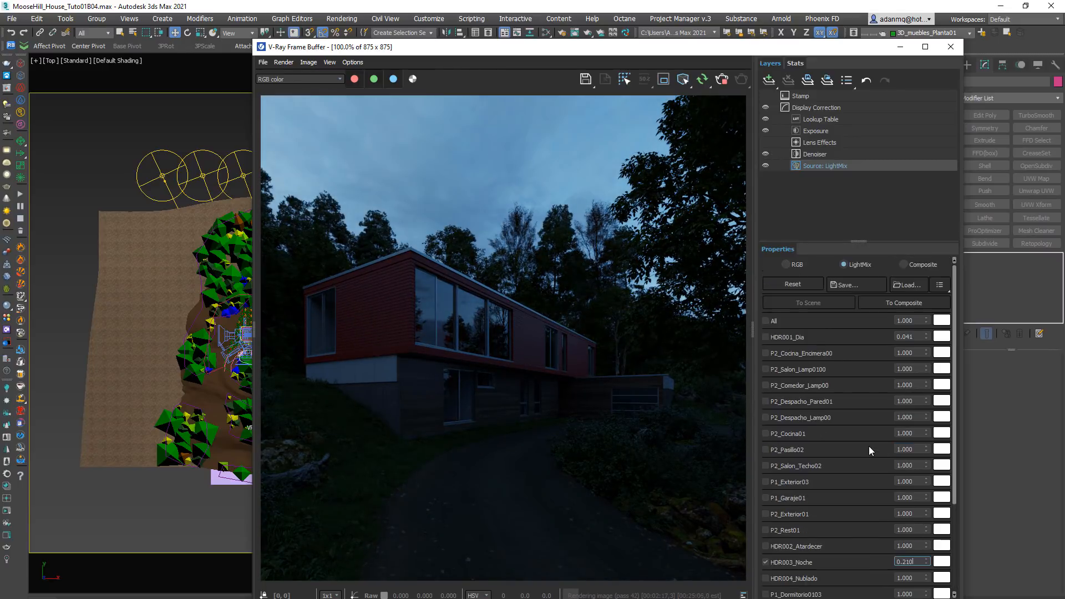
Try P2_Salon_Lamp0100, P2_Cocina_Encimera00, P2_Comedor_Lamp00, P2_Despacho_Pared01 and P2_Despacho_Lamp00 on and off to compare their effect.
left_click(765, 370)
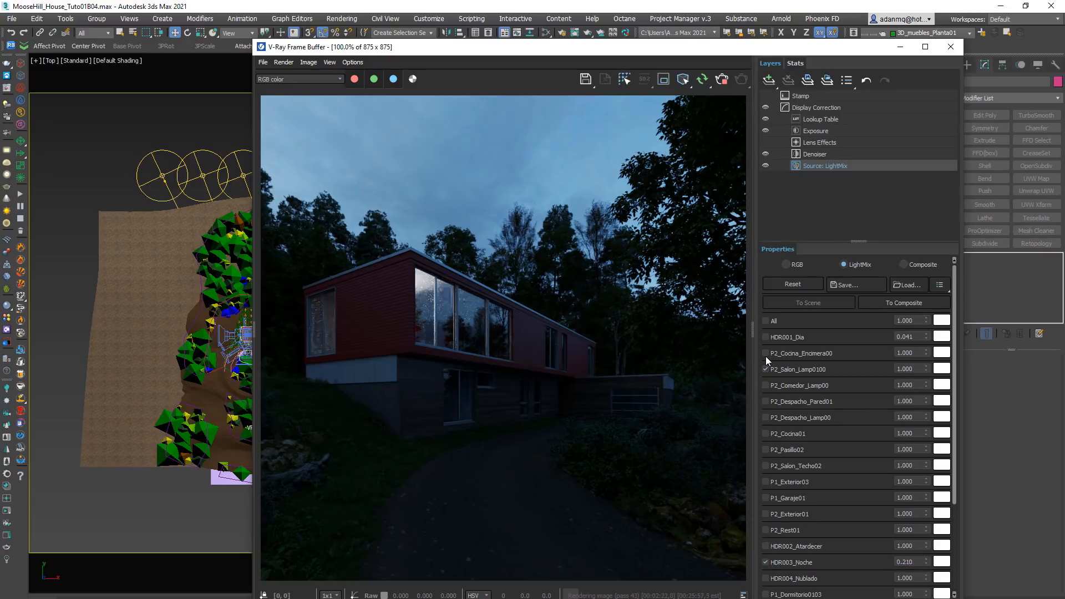
left_click(766, 353)
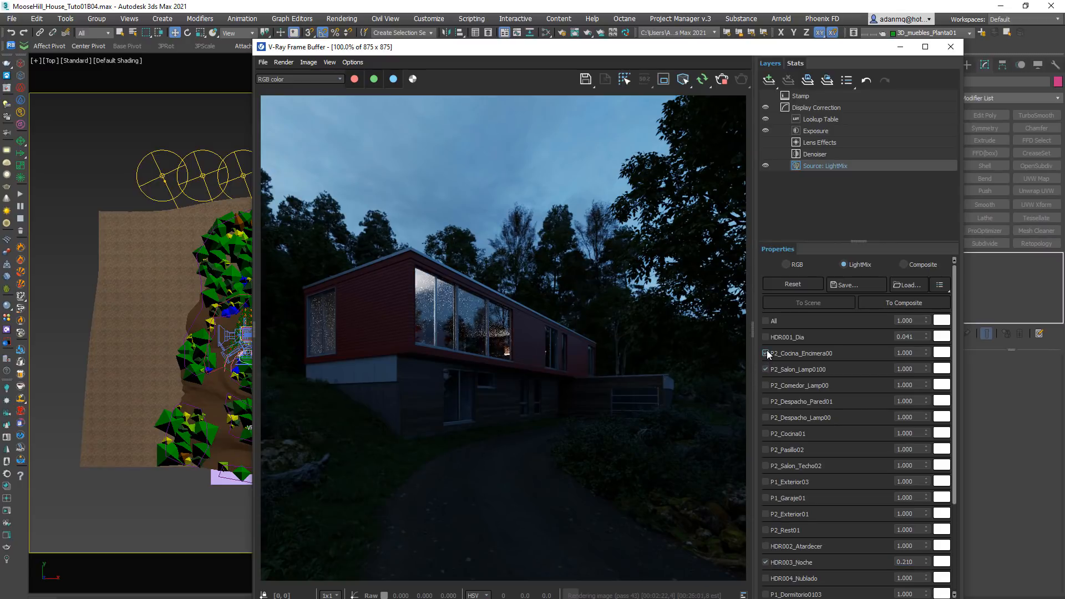
left_click(765, 402)
left_click(766, 385)
left_click(766, 385)
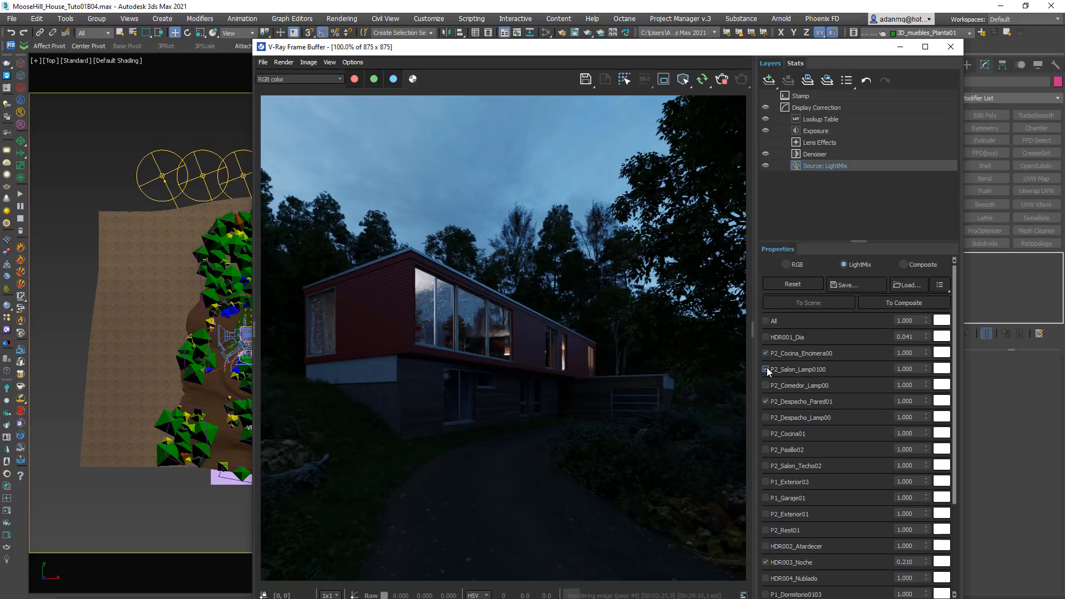
left_click(766, 369)
left_click(765, 353)
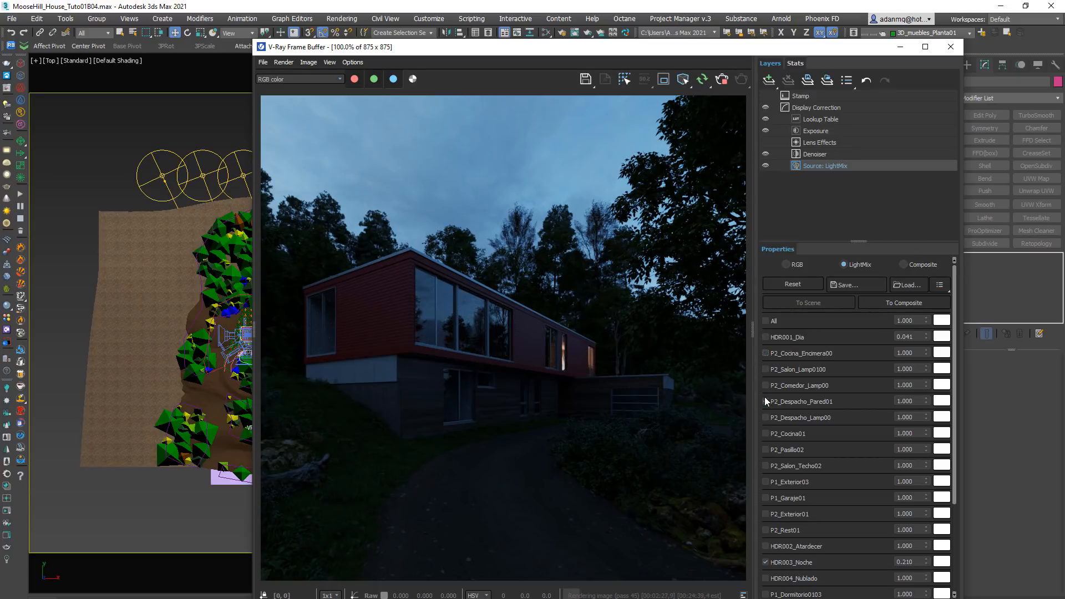
left_click(765, 401)
left_click(766, 417)
left_click(766, 418)
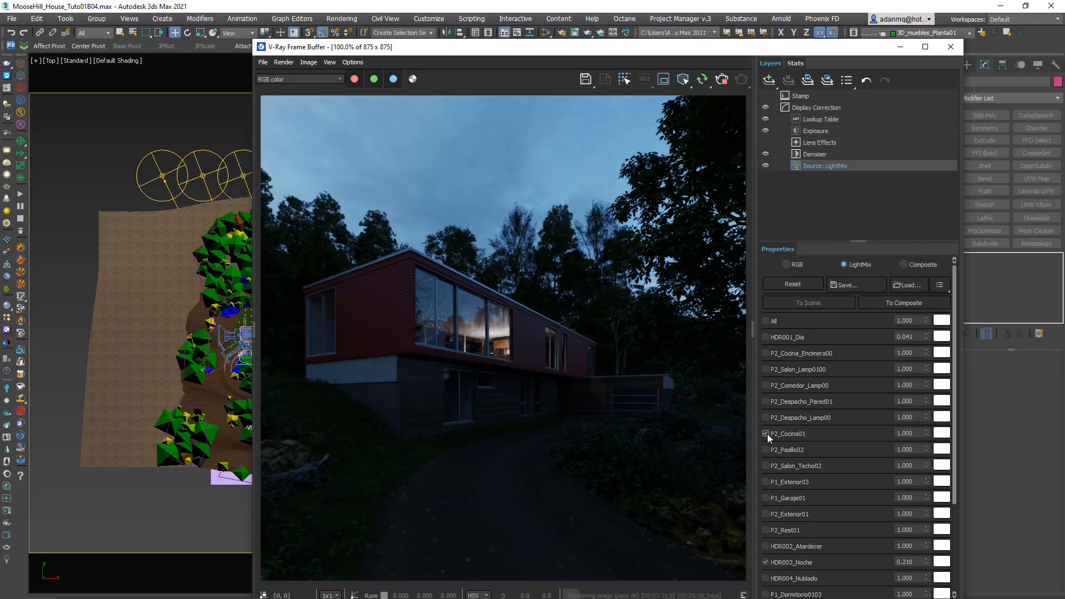
Test P2_Salon_Techo02 and enable P2_Pasillo02, P1_Exterior03 and P1_Garaje01 alongside P2_Cocina01 in the LightMix.
left_click(766, 449)
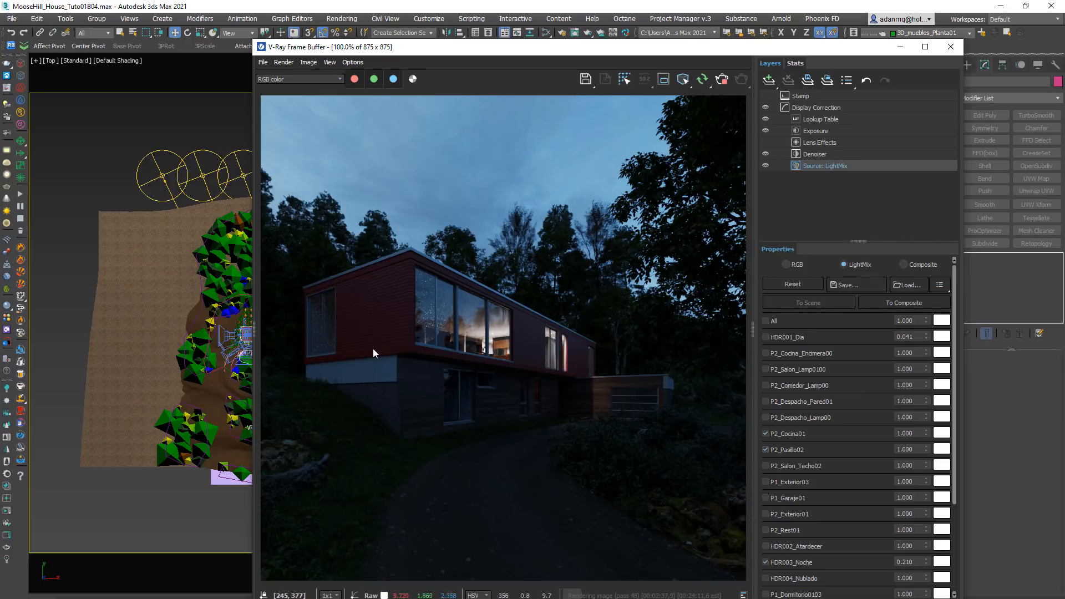
left_click(765, 466)
left_click(765, 467)
left_click(766, 481)
left_click(766, 481)
left_click(766, 482)
left_click(765, 497)
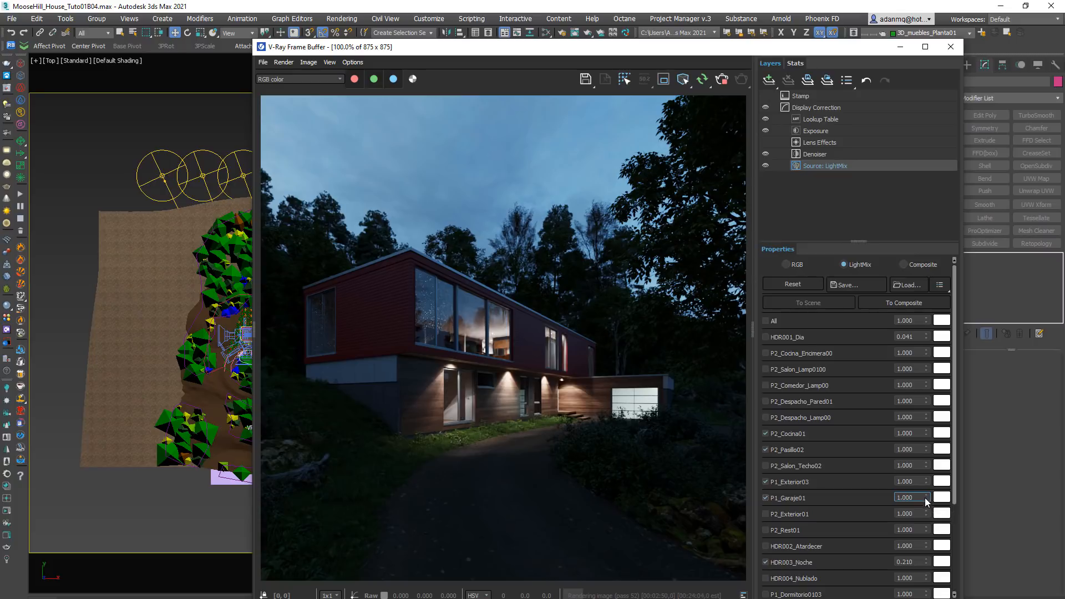
Lower the intensity of P1_Garaje01 to 0.630 and tune its color temperature to a warm light orange.
left_click_drag(926, 498, 920, 541)
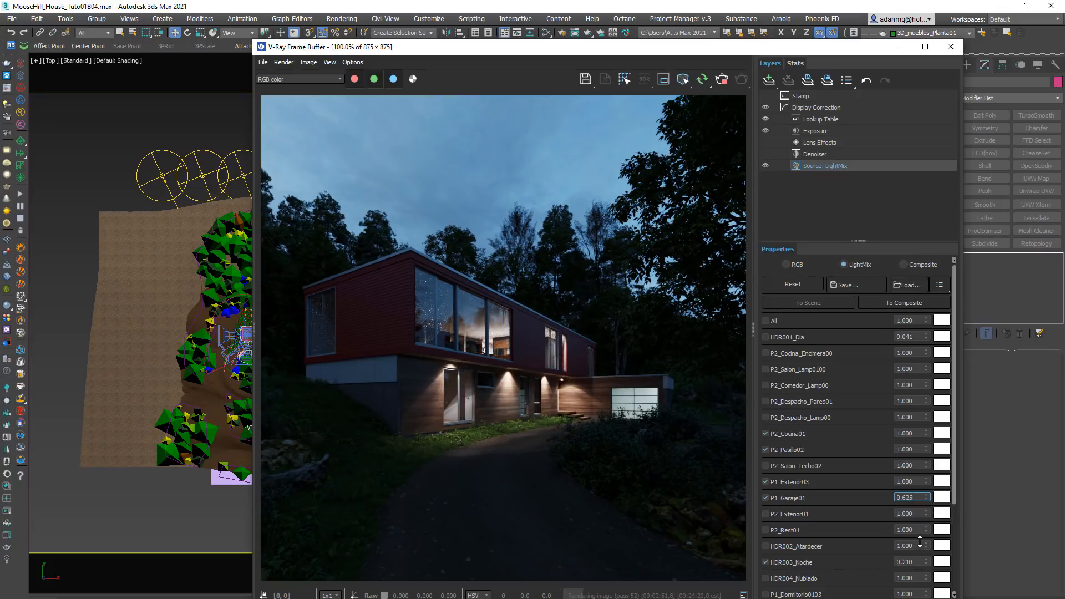
left_click(941, 497)
left_click(879, 439)
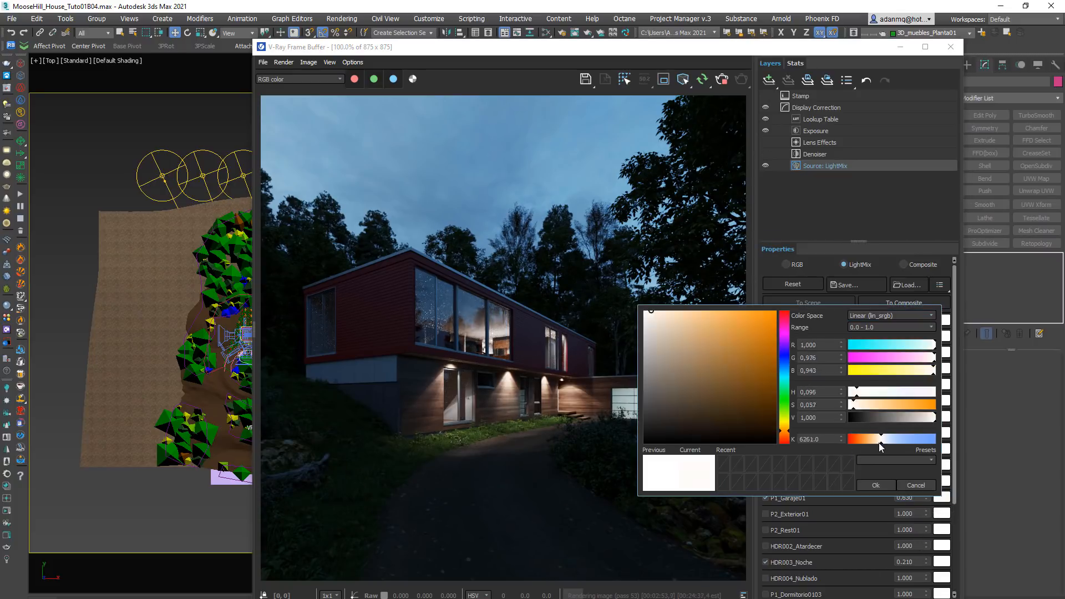
mouse_move(878, 443)
left_mouse_down()
mouse_move(867, 445)
mouse_move(904, 450)
mouse_move(870, 447)
left_mouse_up()
left_click(875, 486)
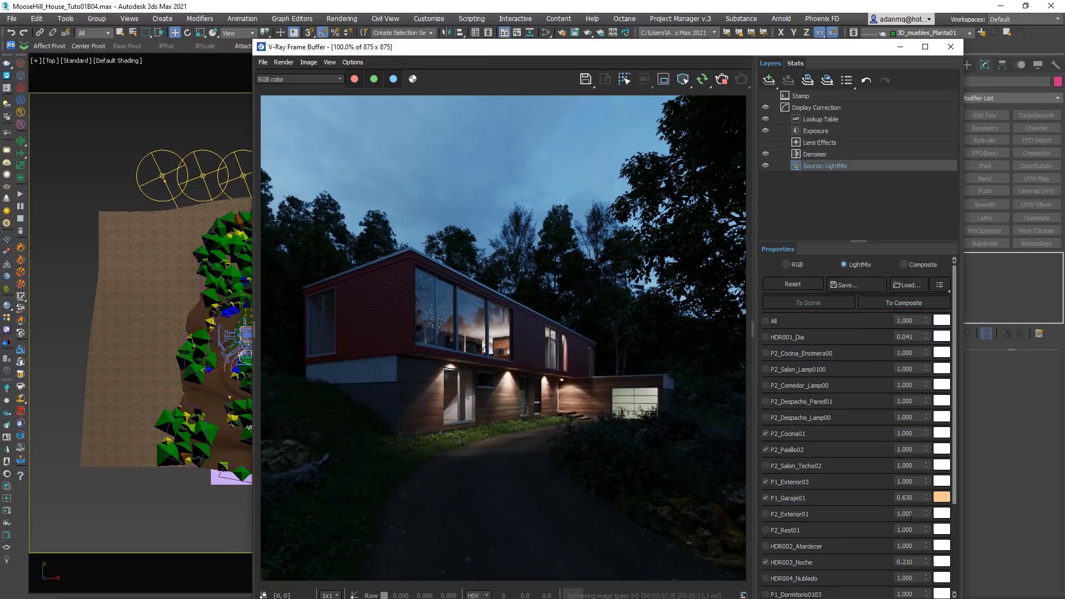
left_click(941, 497)
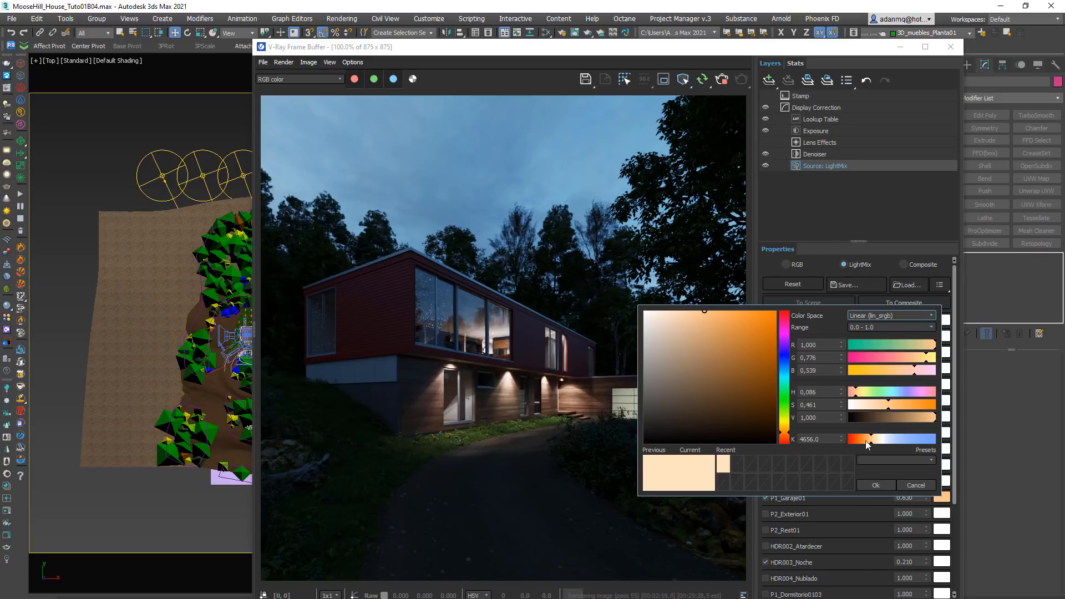
left_click_drag(868, 445, 860, 441)
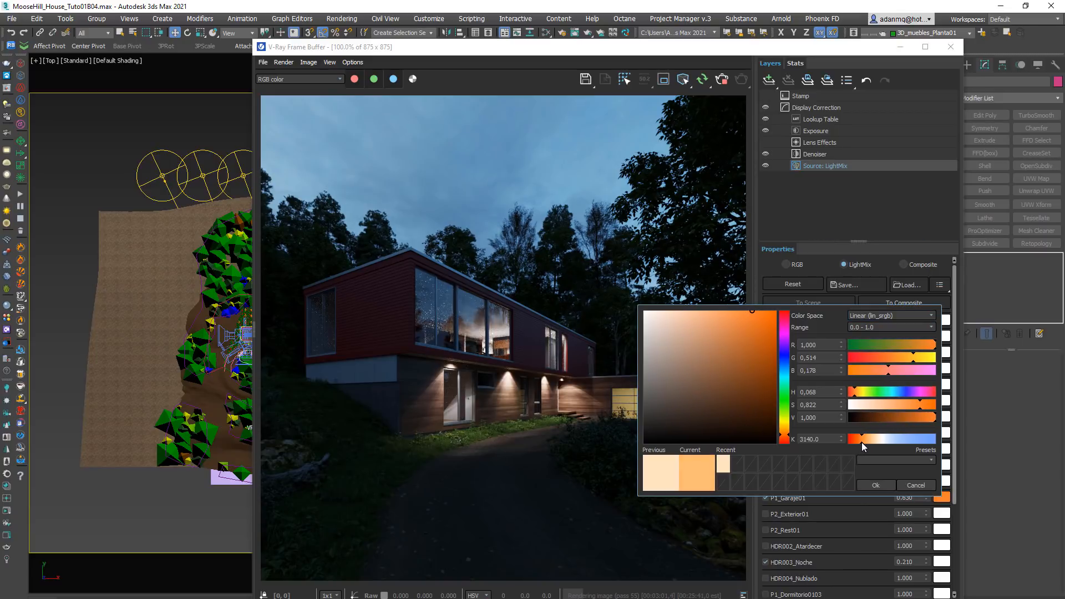
left_click(875, 485)
left_click(941, 496)
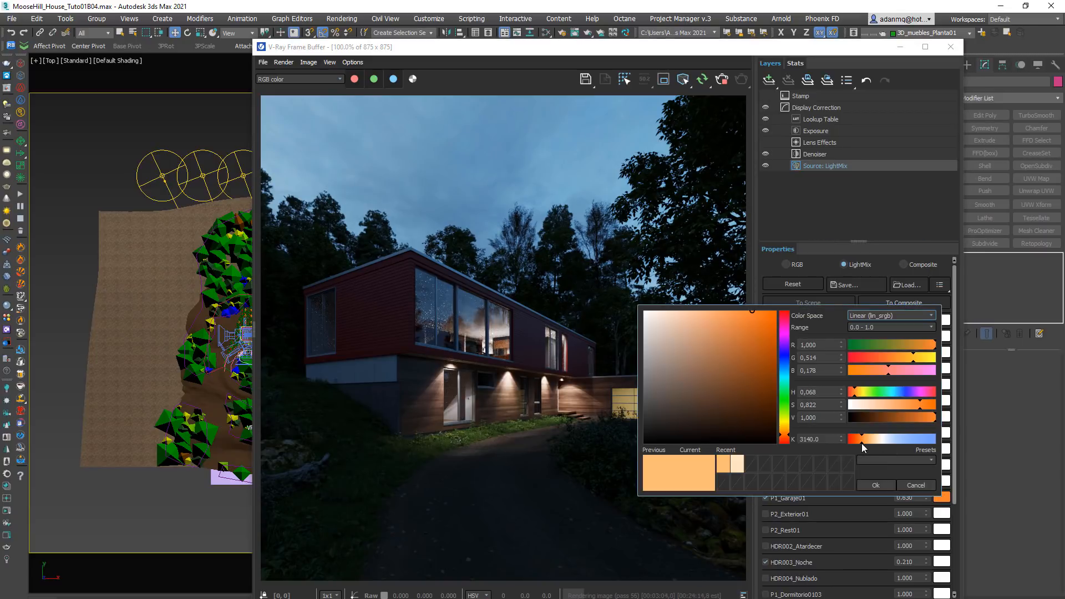
left_click_drag(863, 442, 866, 447)
left_click(875, 485)
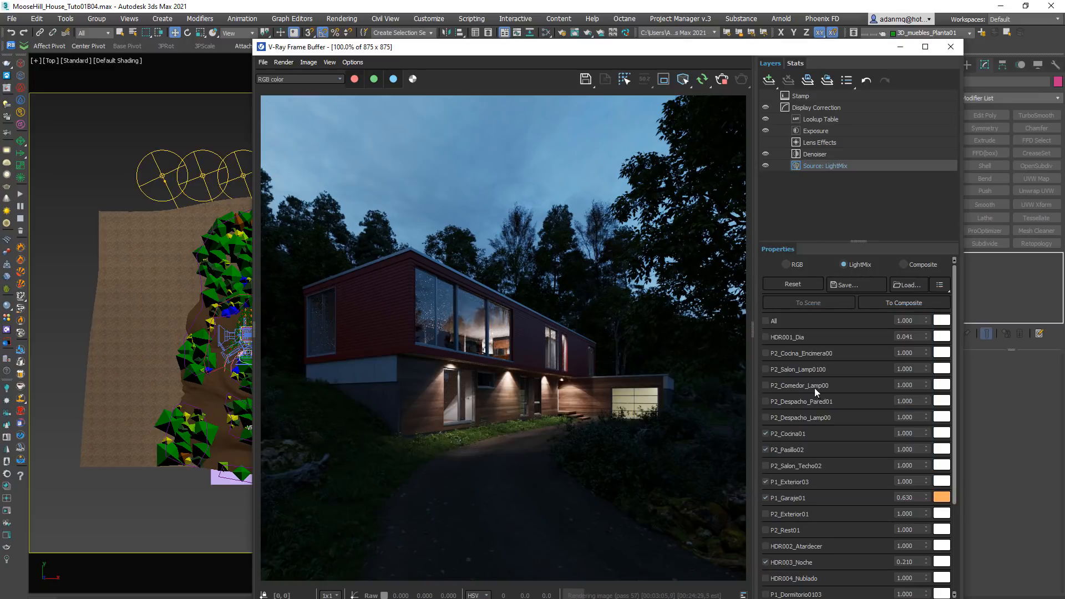
Warm the color of P2_Cocina01 to orange and set the color temperature of P1_Exterior03 to 4032 K.
left_click(942, 433)
left_click_drag(860, 569, 862, 571)
left_click(893, 598)
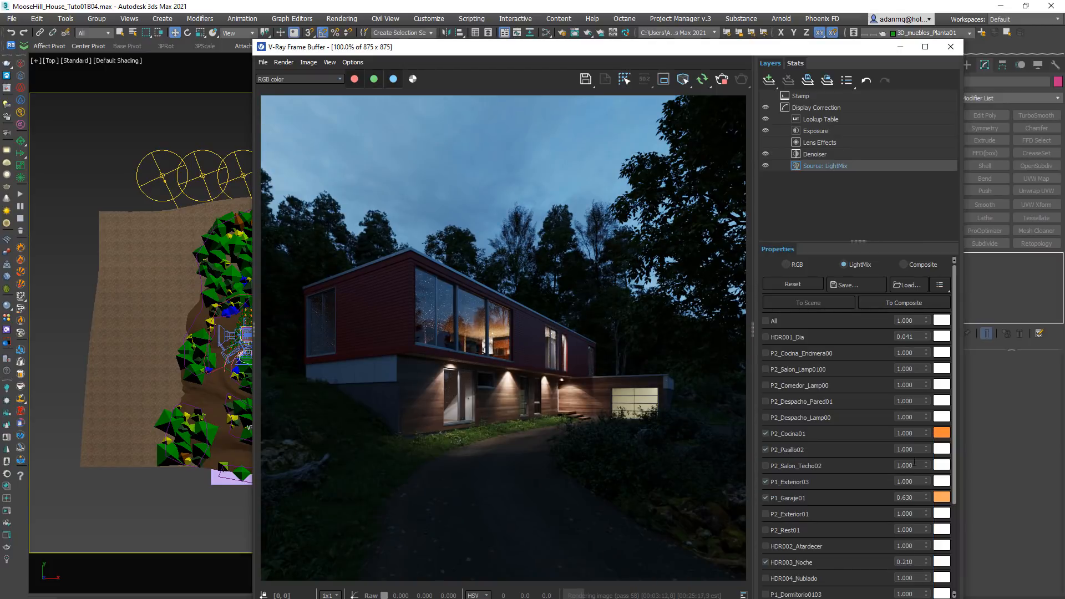
left_click(941, 481)
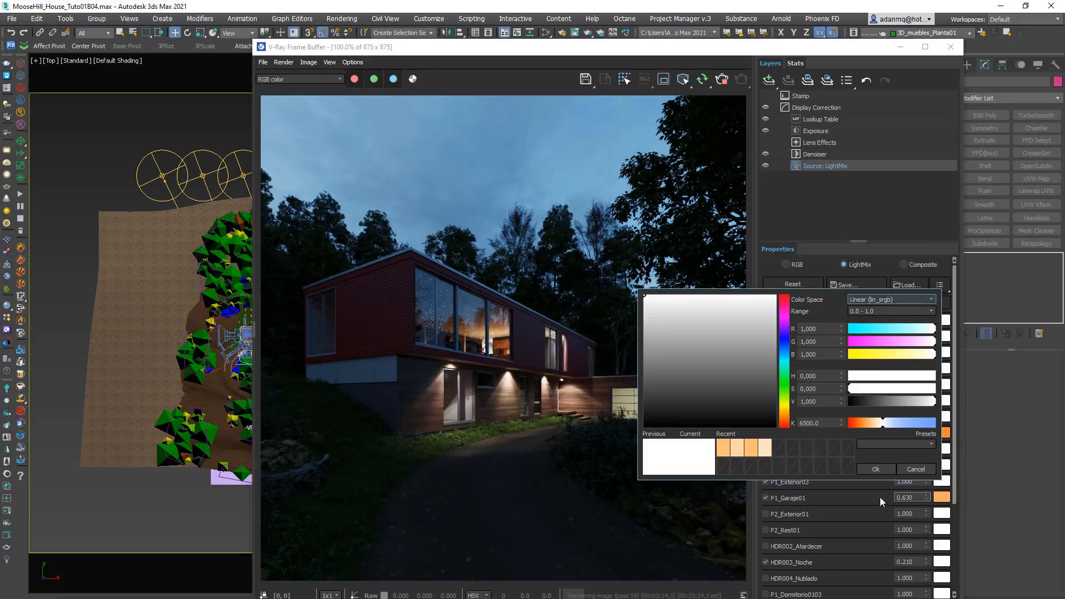
left_click_drag(880, 427, 866, 429)
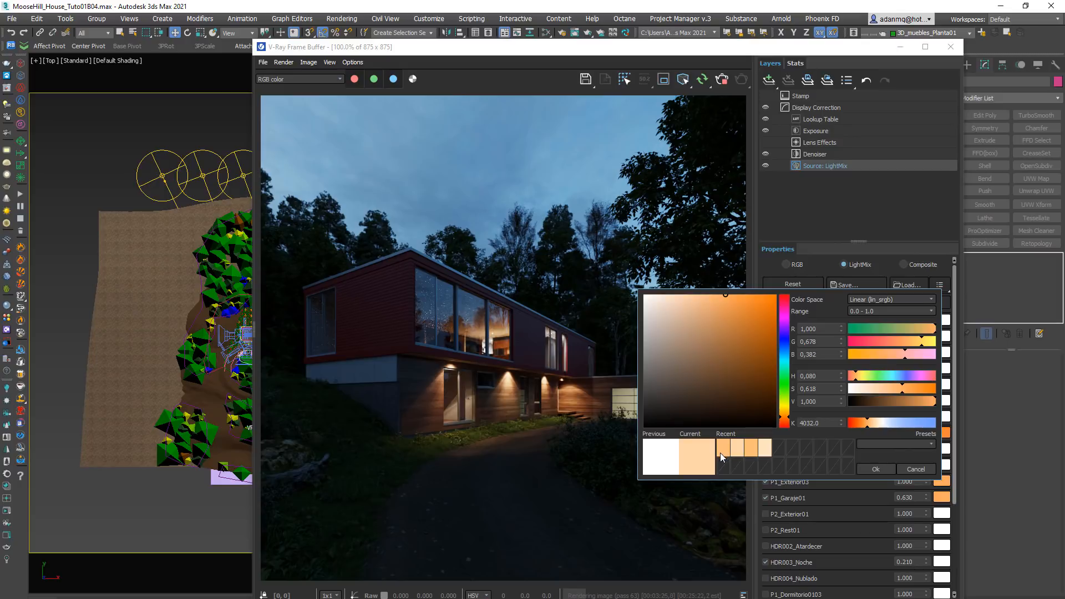
left_click(863, 469)
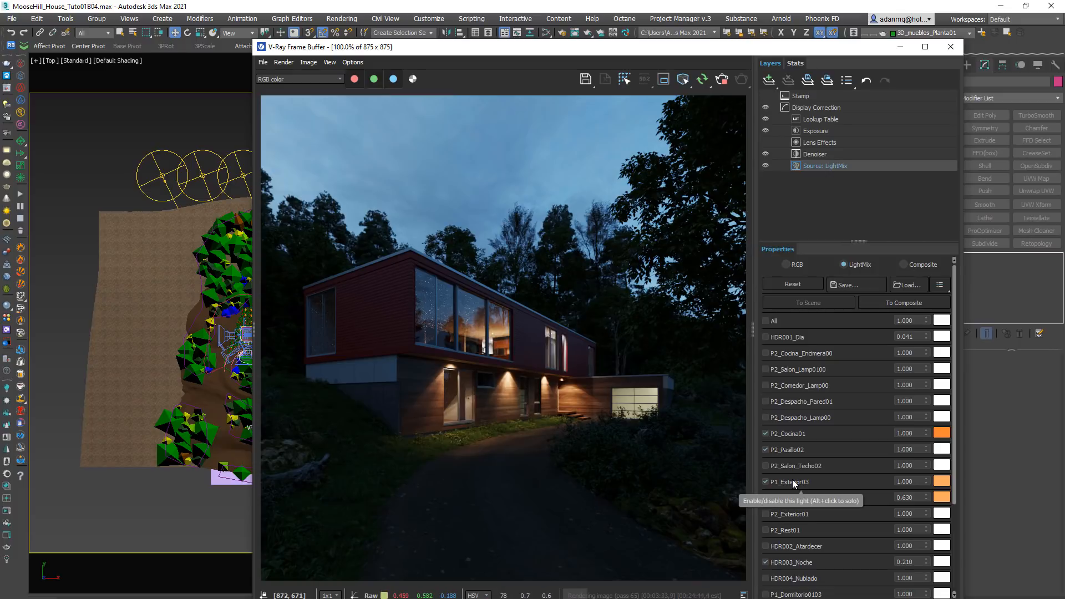
Add a White Balance correction layer below Exposure and lower its temperature for a bluer image.
scroll(838, 547, "down", 3)
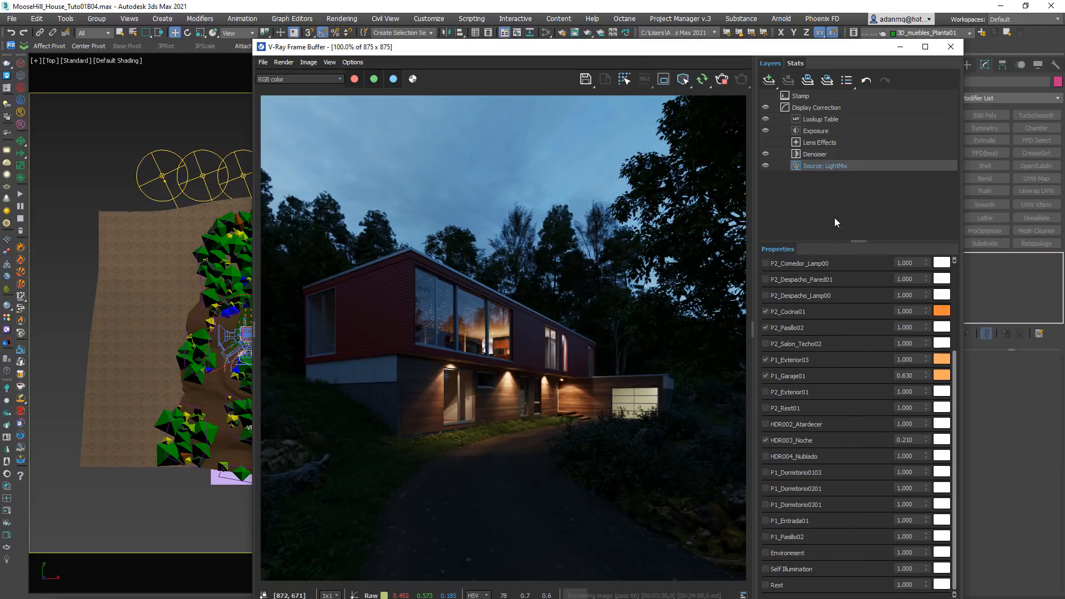
left_click(819, 131)
left_click(769, 80)
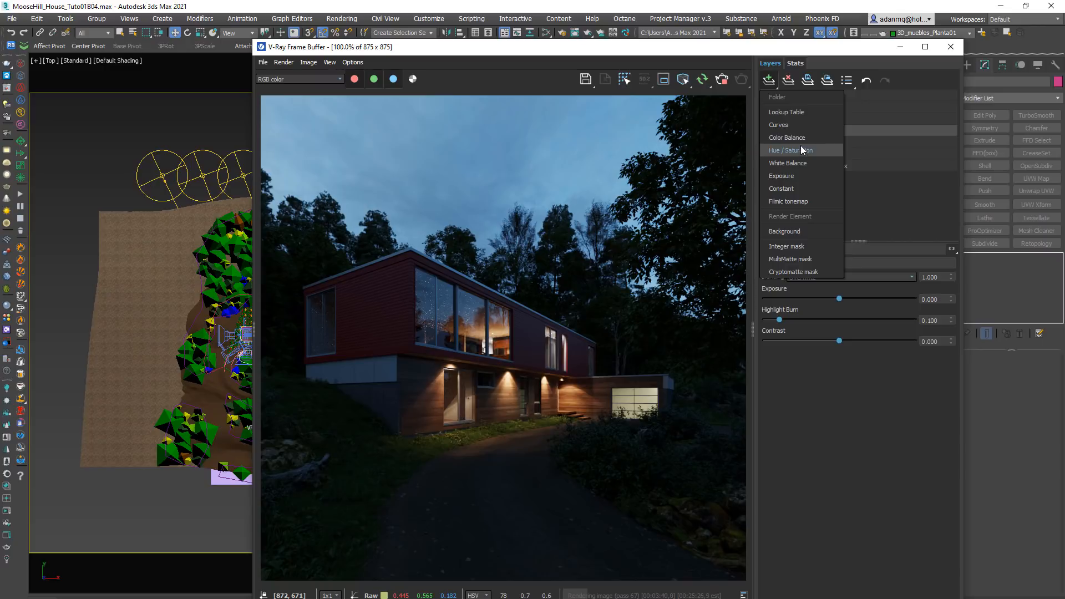
left_click(796, 164)
left_click_drag(817, 131, 826, 149)
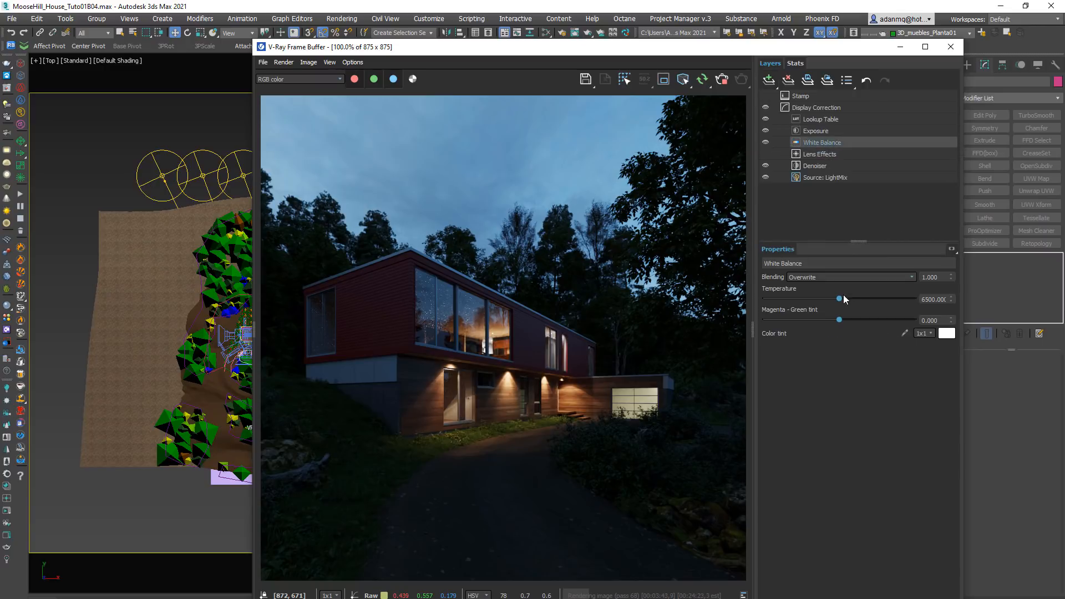
left_click_drag(840, 299, 800, 297)
Set the color temperature of P1_Exterior03 in the LightMix source to 3545 K.
left_click(821, 177)
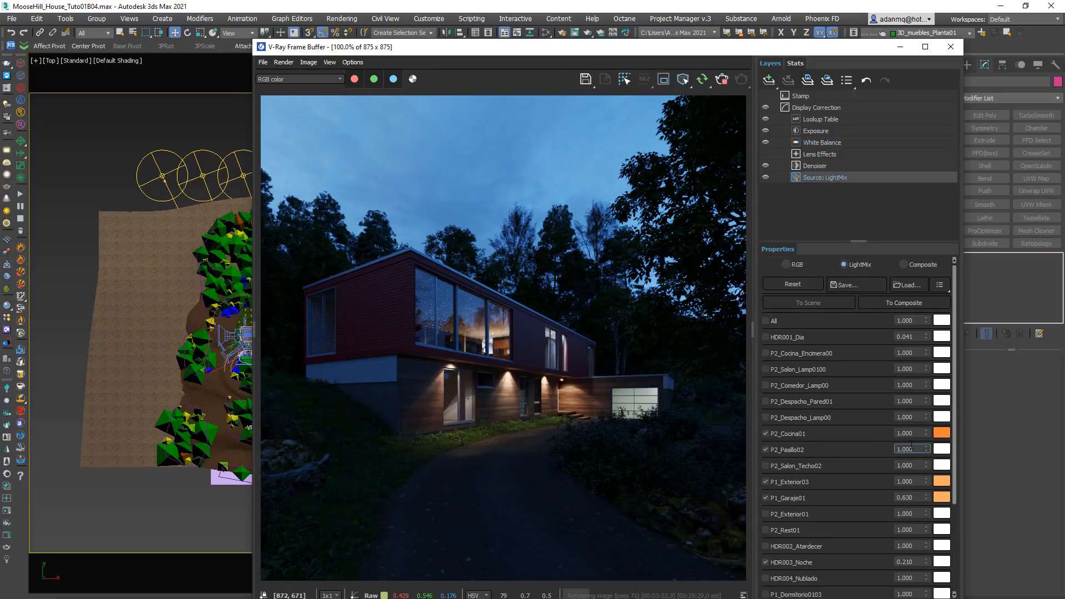
left_click(906, 481)
left_click(941, 481)
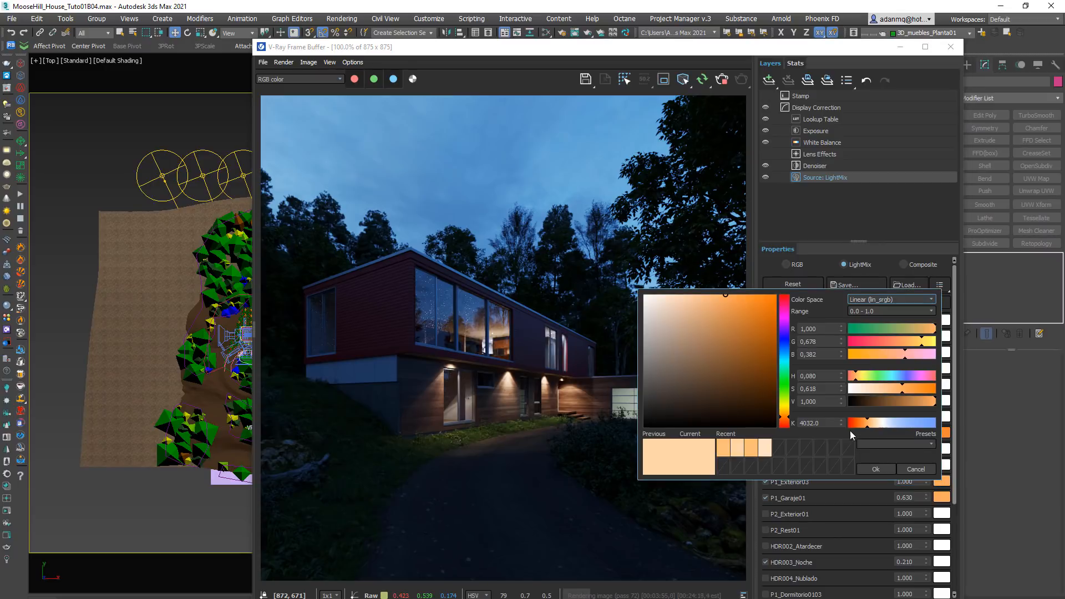
mouse_move(864, 425)
left_mouse_down()
mouse_move(853, 425)
mouse_move(863, 424)
left_mouse_up()
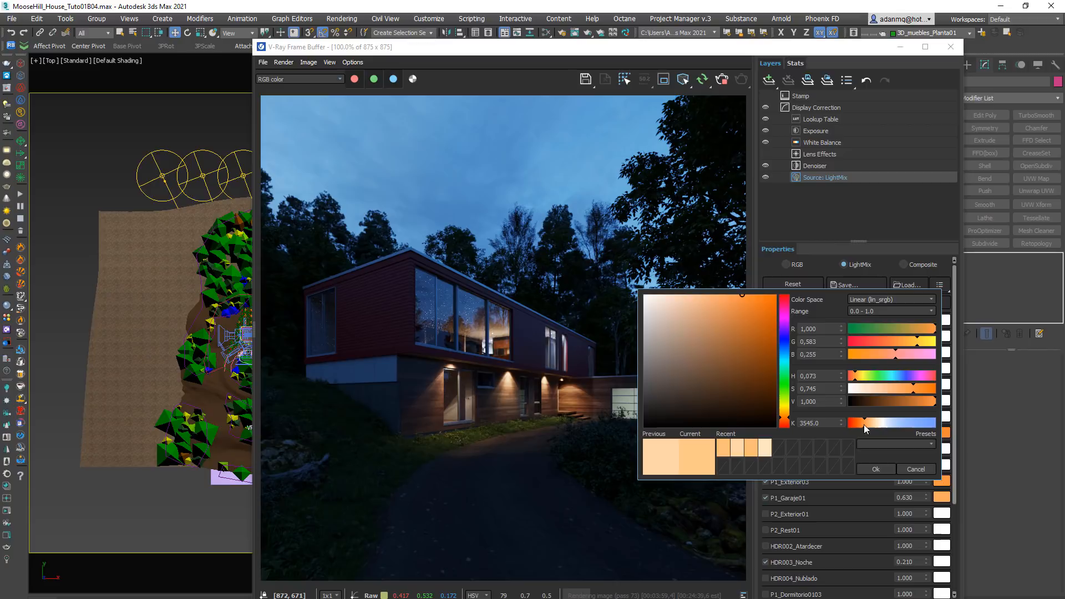
left_click(875, 469)
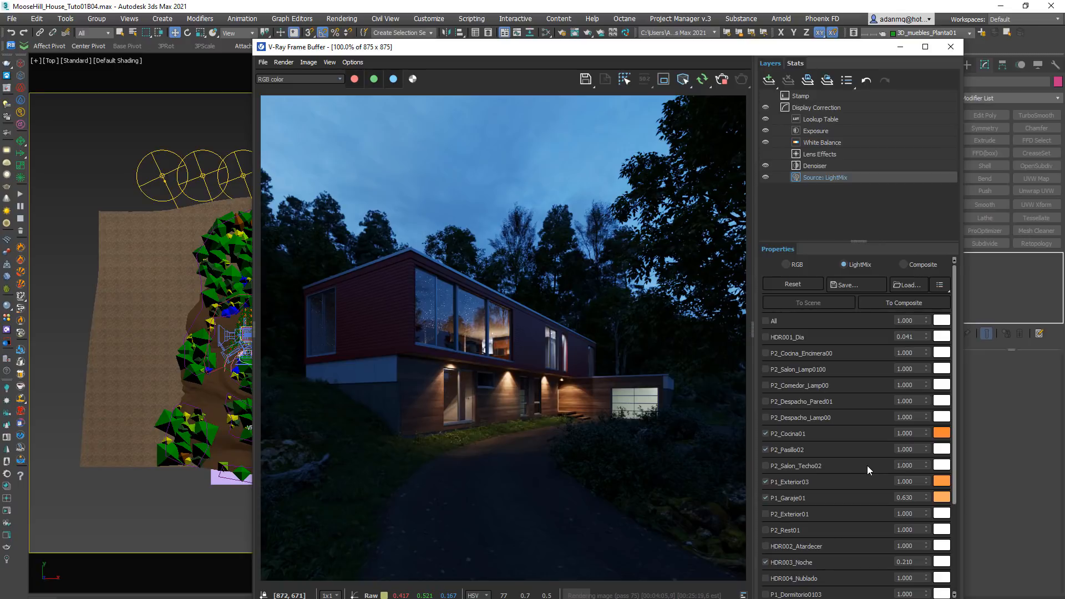
Save the current light mix as Cam01_Noche01.lightmix.
left_click(854, 284)
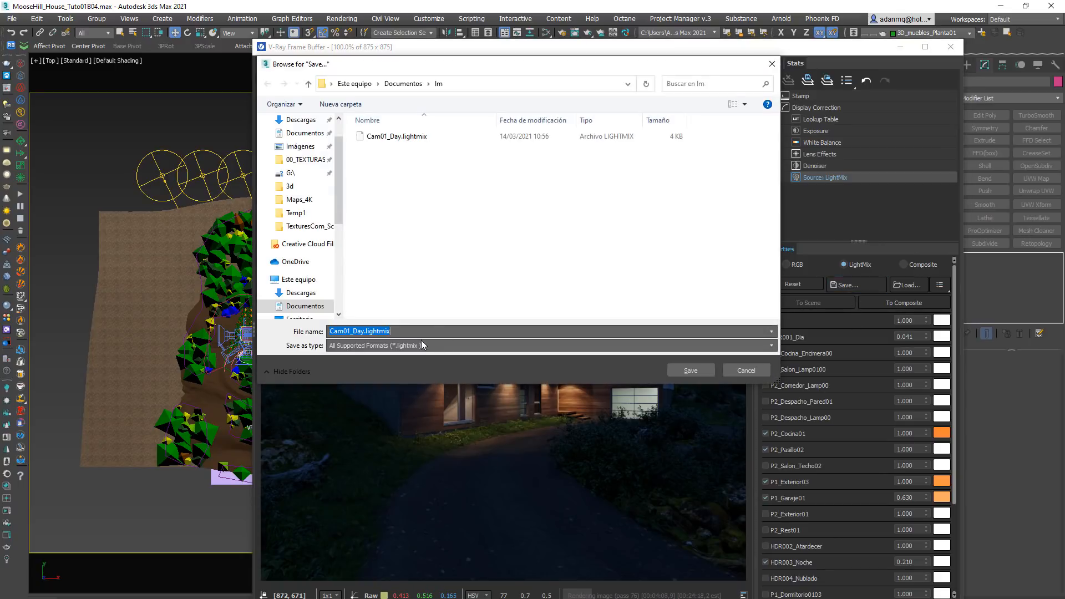
left_click(354, 331)
key("Delete")
key("Delete")
key("Delete")
type("Noche01")
left_click(690, 370)
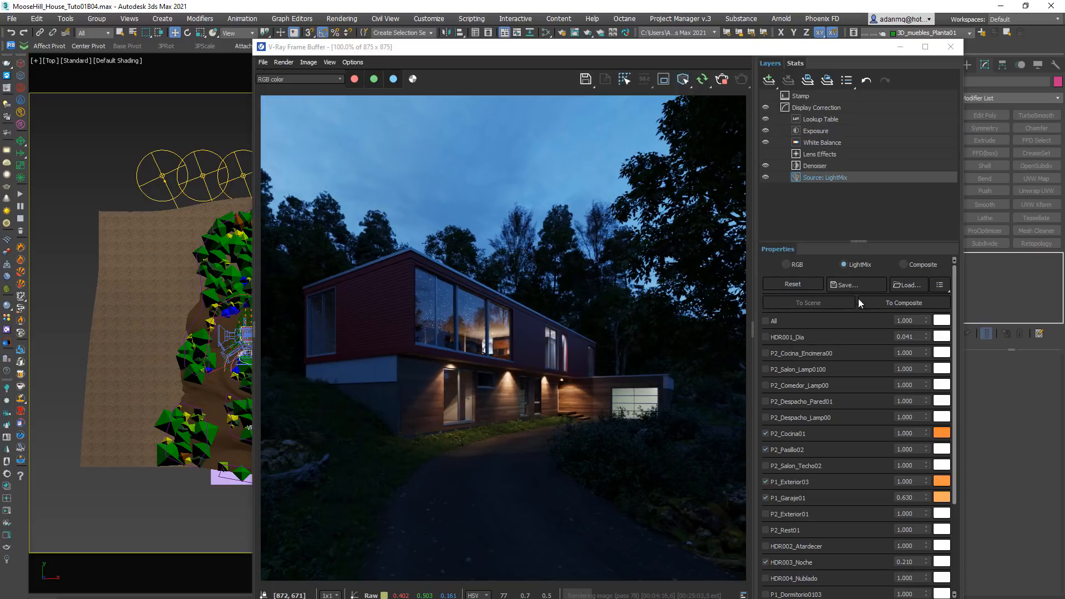
Reset the light mix and keep HDR004_Nublado as the only active HDR light, at intensity 0.035.
left_click(792, 283)
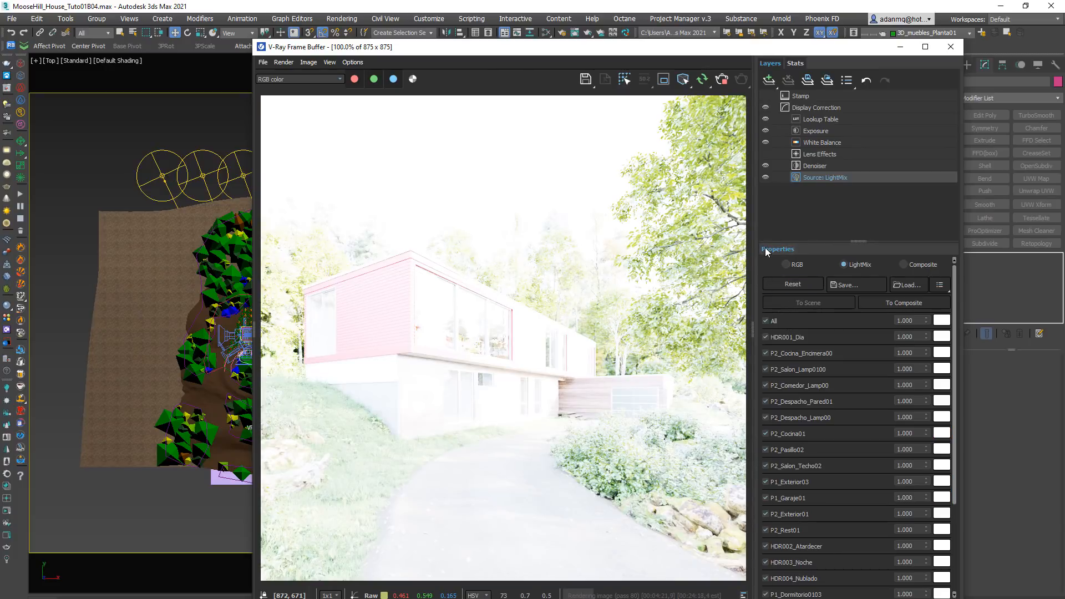
left_click(765, 320)
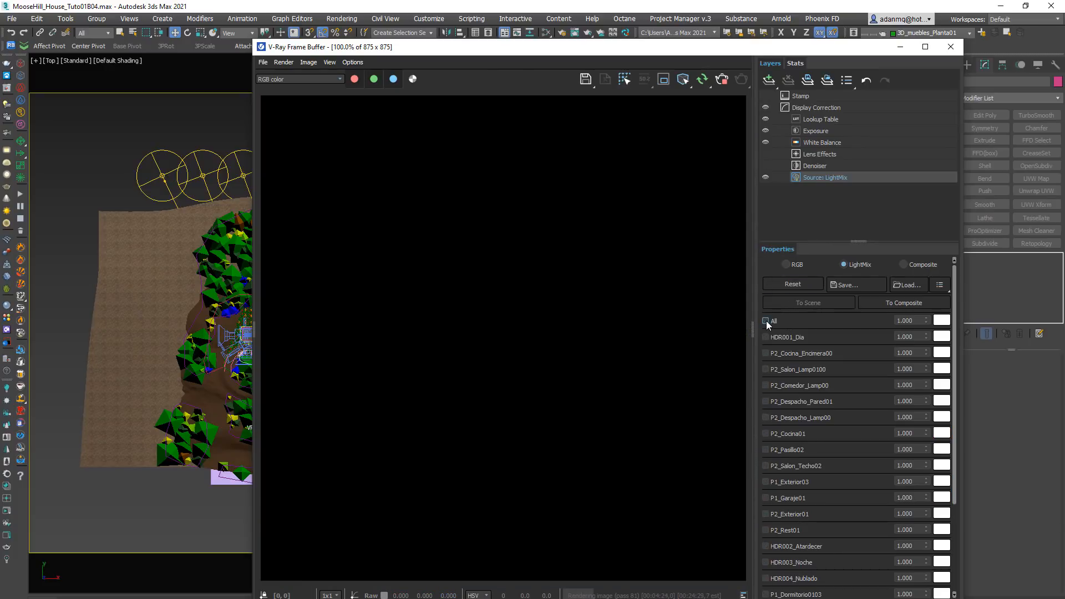
scroll(777, 531, "down", 3)
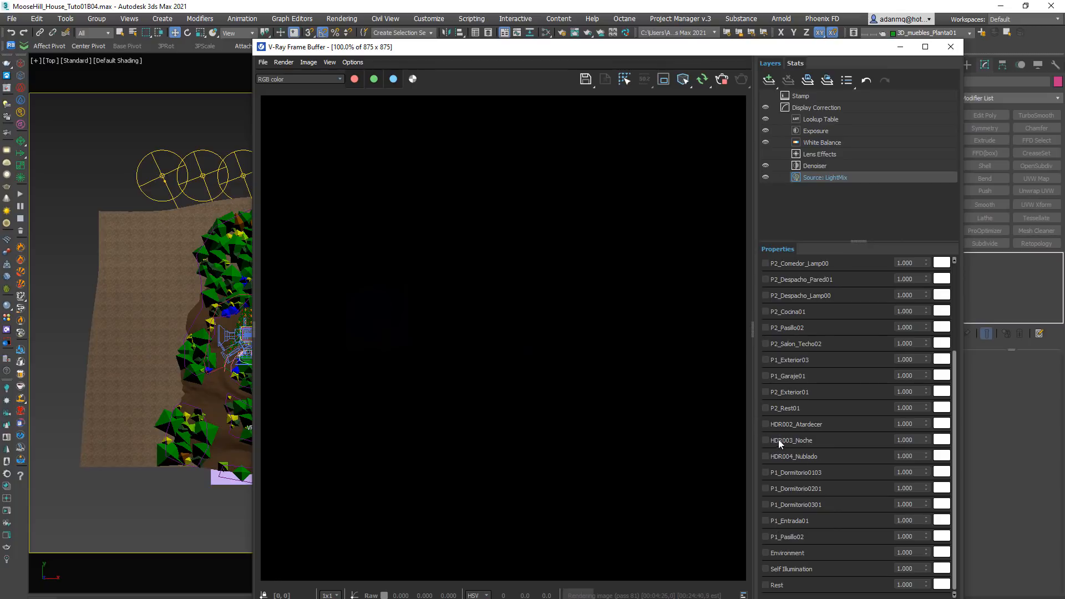
left_click(770, 458)
left_click_drag(926, 456, 885, 548)
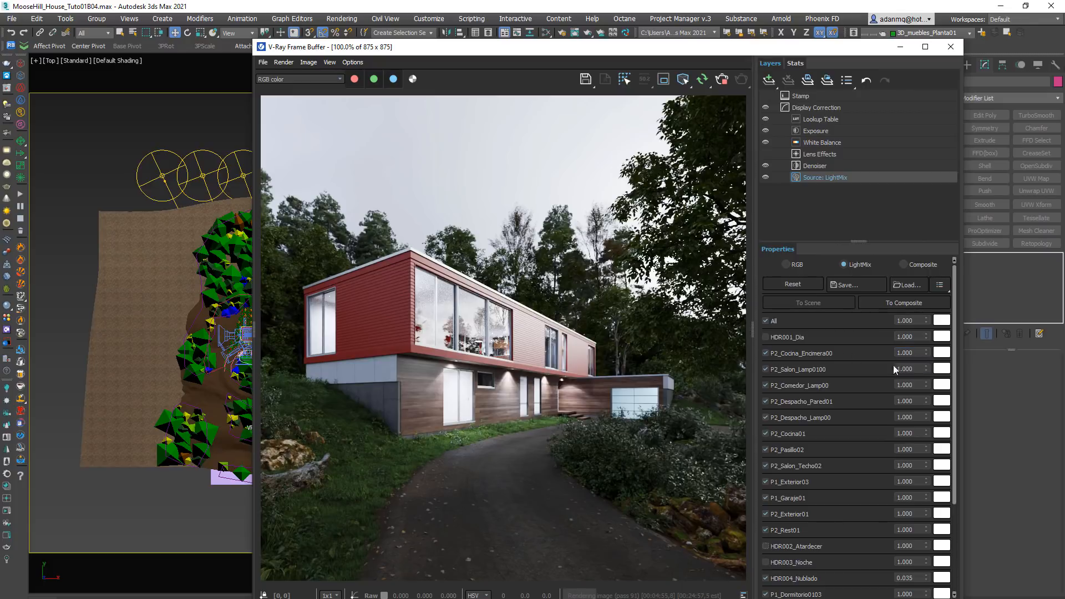
Set P2_Cocina_Encimera00 to 0.520 and disable every P2 light from it through P2_Salon_Techo02 except P2_Despacho_Lamp00.
left_click_drag(926, 355, 923, 408)
right_click(923, 409)
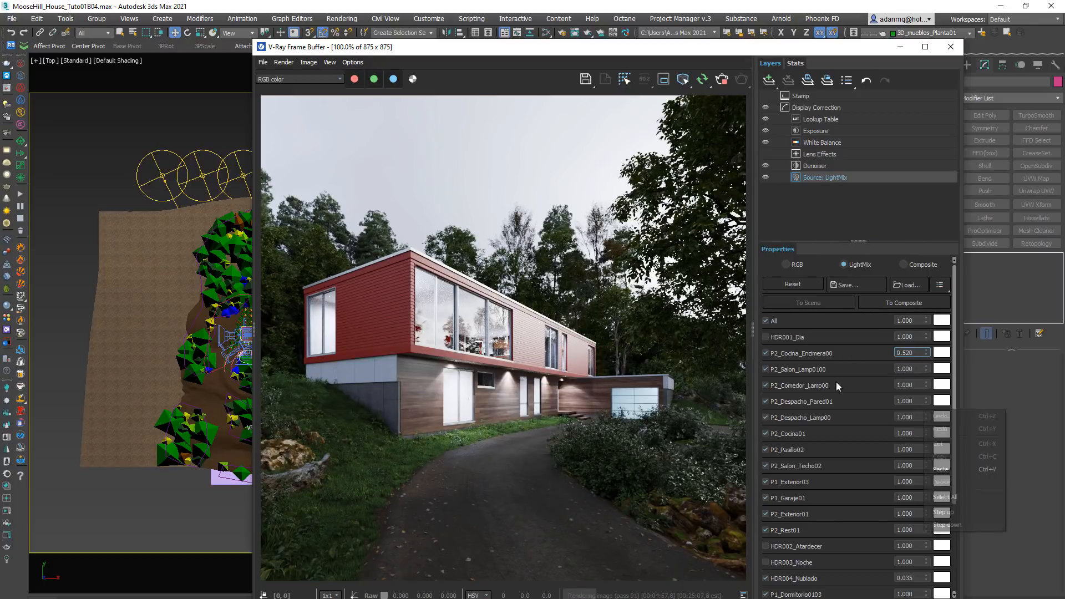
left_click(766, 353)
left_click(767, 368)
left_click(765, 384)
left_click(765, 401)
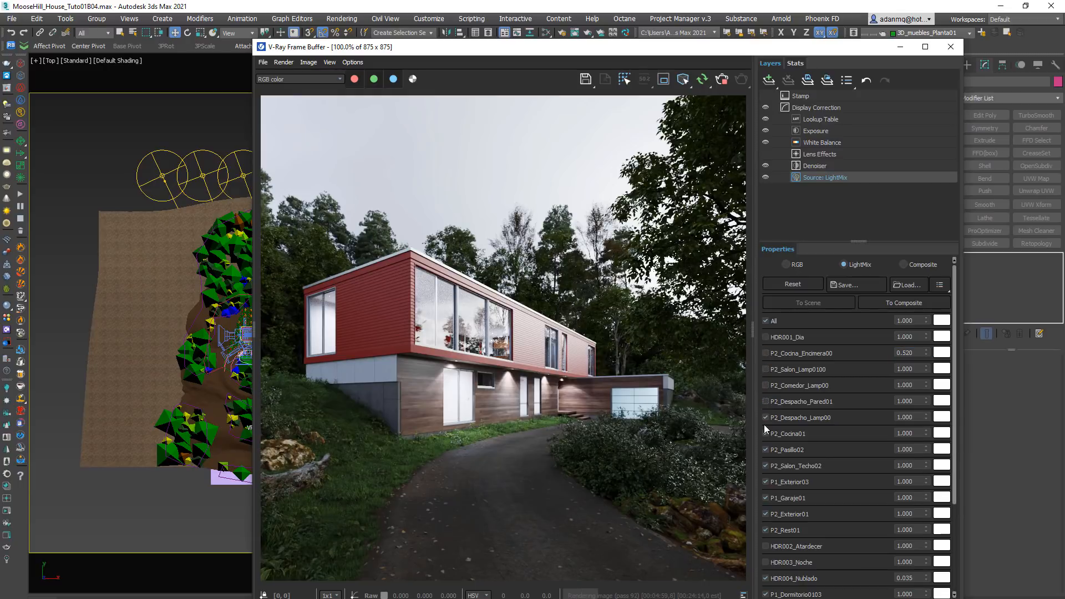
left_click(765, 433)
left_click(766, 449)
left_click(765, 465)
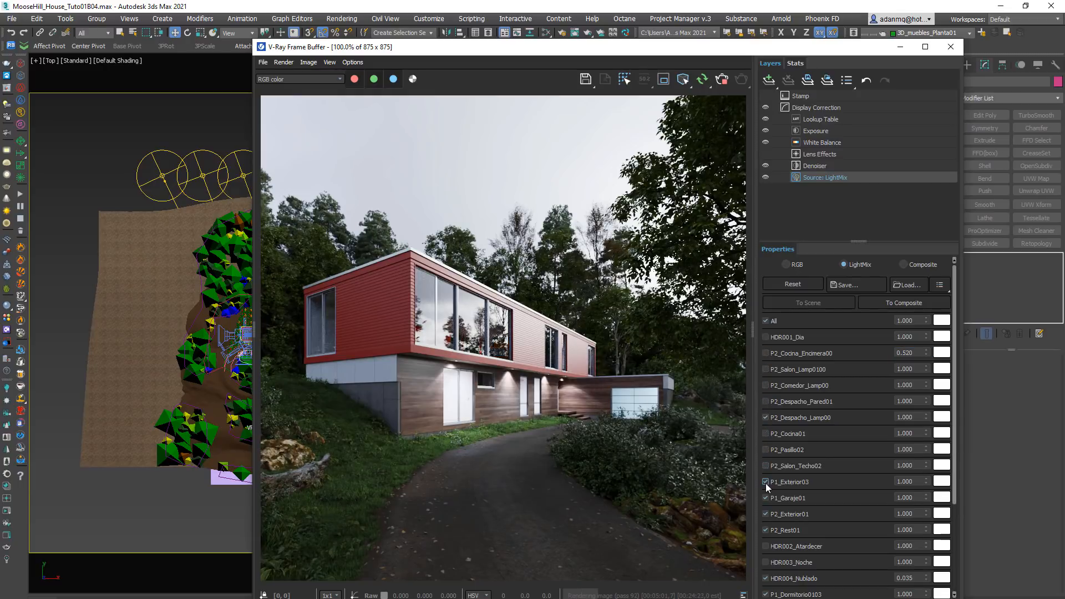
Disable P1_Exterior03, P1_Garaje01, P2_Exterior01 and P2_Rest01 in the light mix.
left_click(765, 482)
left_click(765, 497)
left_click(765, 514)
left_click(766, 530)
Disable the three P1_Dormitorio lights, P1_Entrada01, P1_Pasillo02, Environment, Self Illumination and Rest, keeping HDR004_Nublado enabled.
scroll(807, 540, "down", 3)
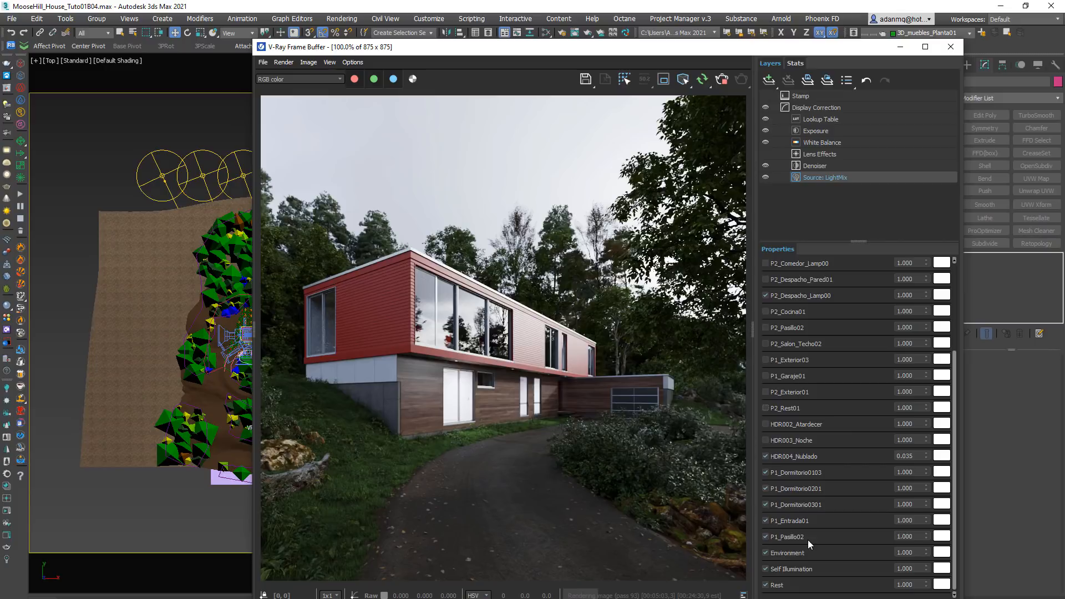
left_click(765, 456)
left_click(766, 455)
left_click(765, 473)
left_click(766, 488)
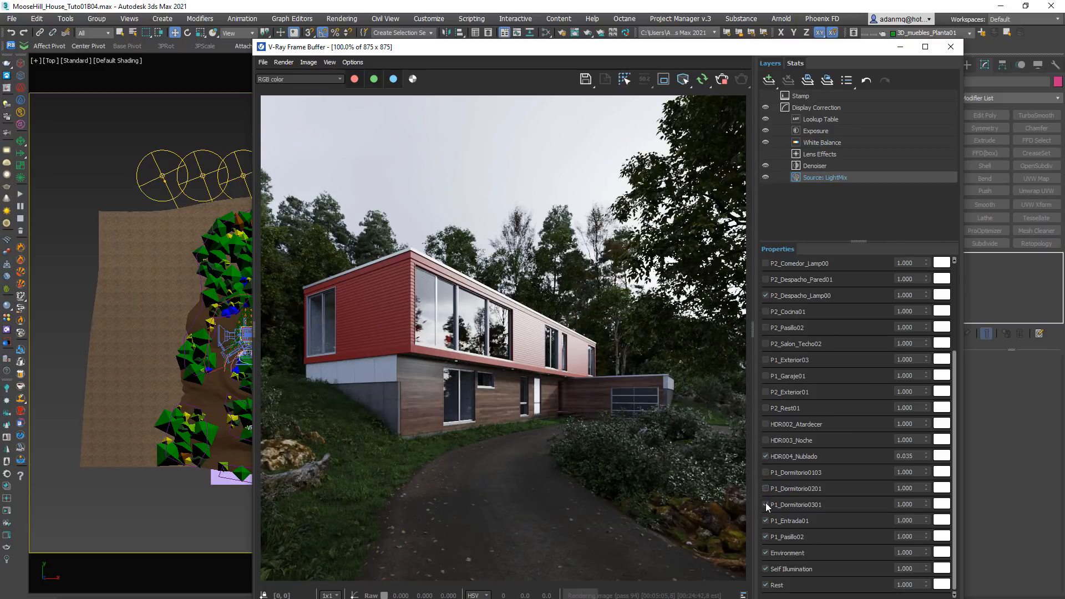
left_click(765, 504)
left_click(765, 520)
left_click(765, 536)
left_click(764, 552)
left_click(764, 569)
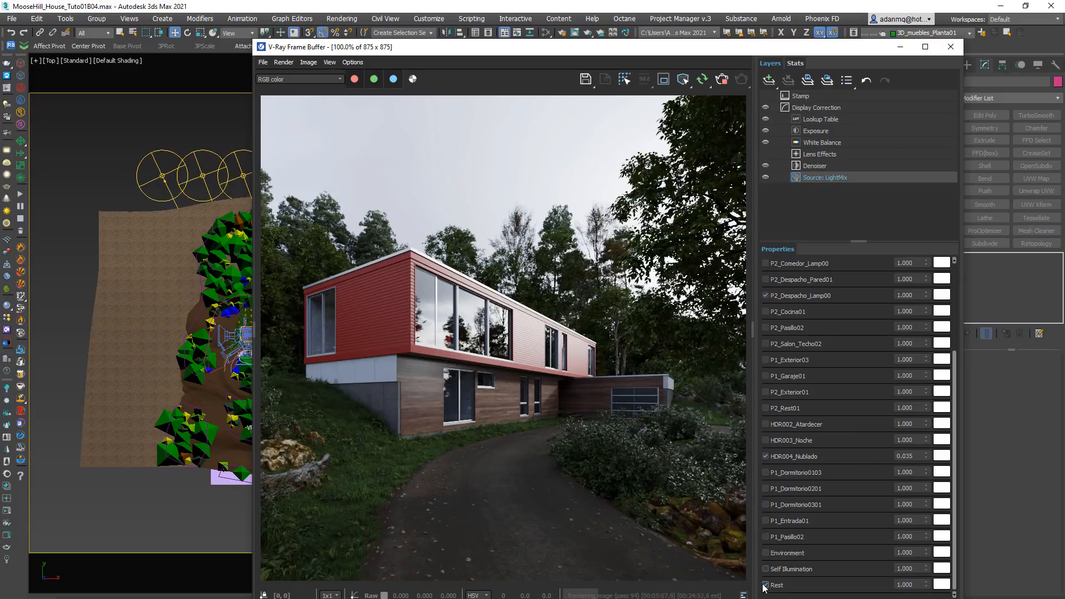
left_click(765, 585)
Raise the temperature of the White Balance correction layer for a warmer image.
left_click(814, 142)
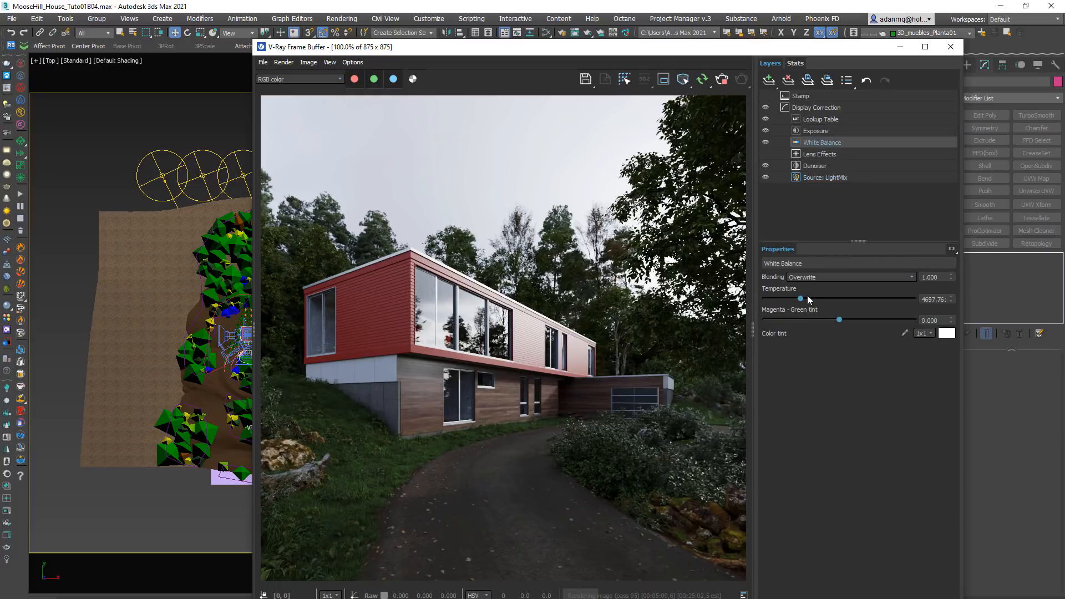
left_click_drag(807, 298, 838, 302)
Enable P1_Dormitorio0103 in the LightMix source and set its intensity to 0.220.
left_click(825, 178)
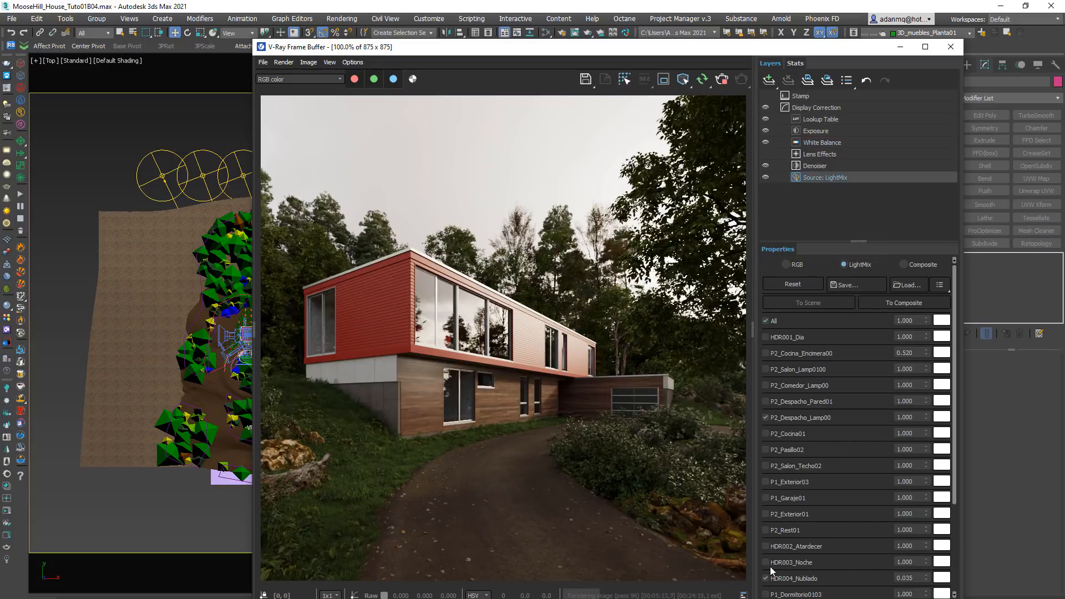
scroll(786, 588, "down", 3)
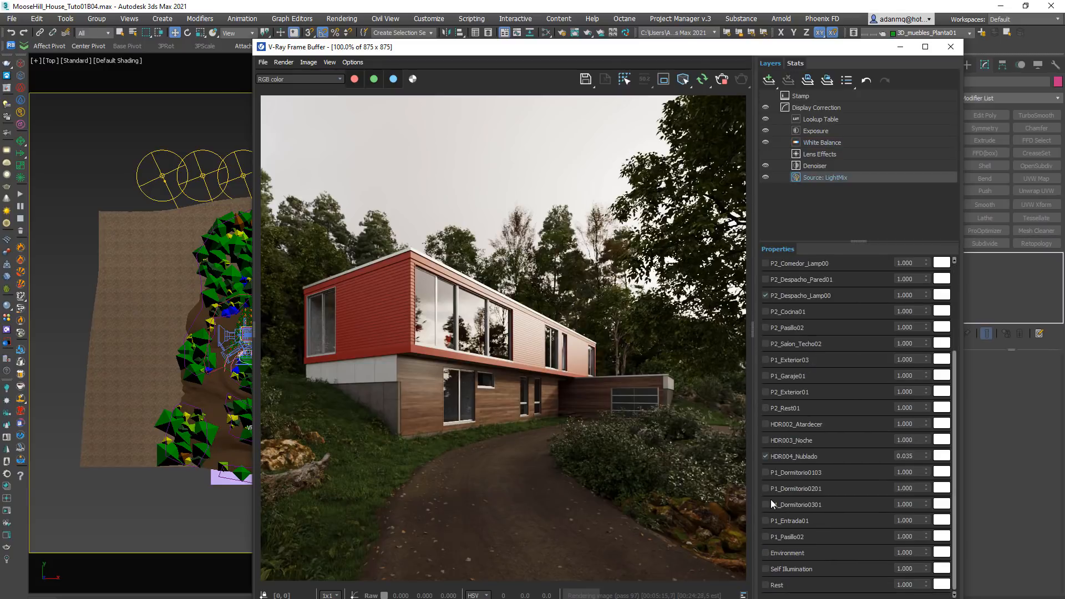
left_click(765, 472)
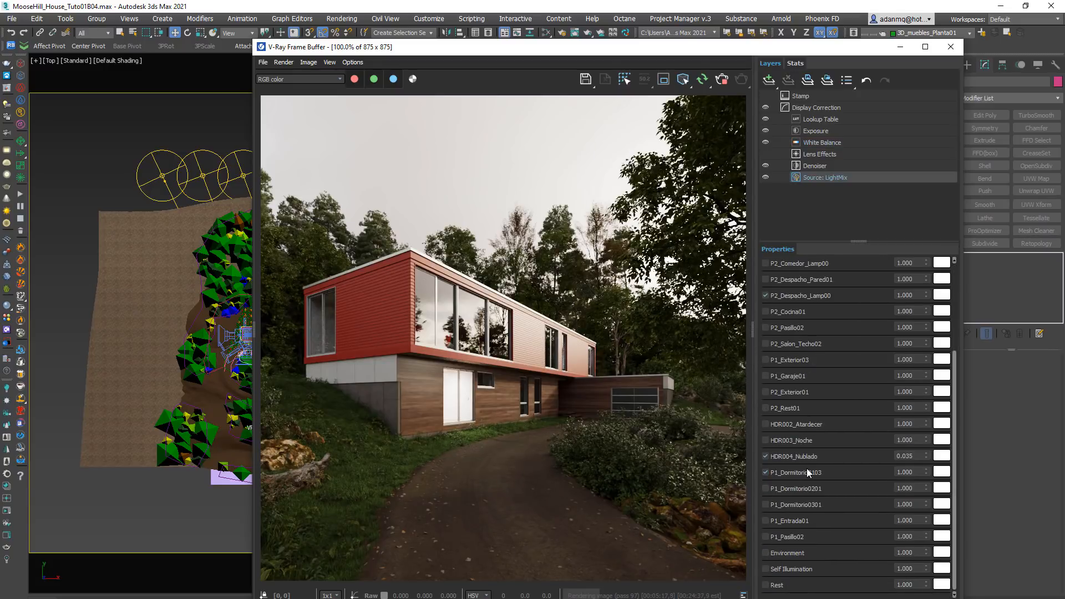
left_click_drag(926, 472, 927, 562)
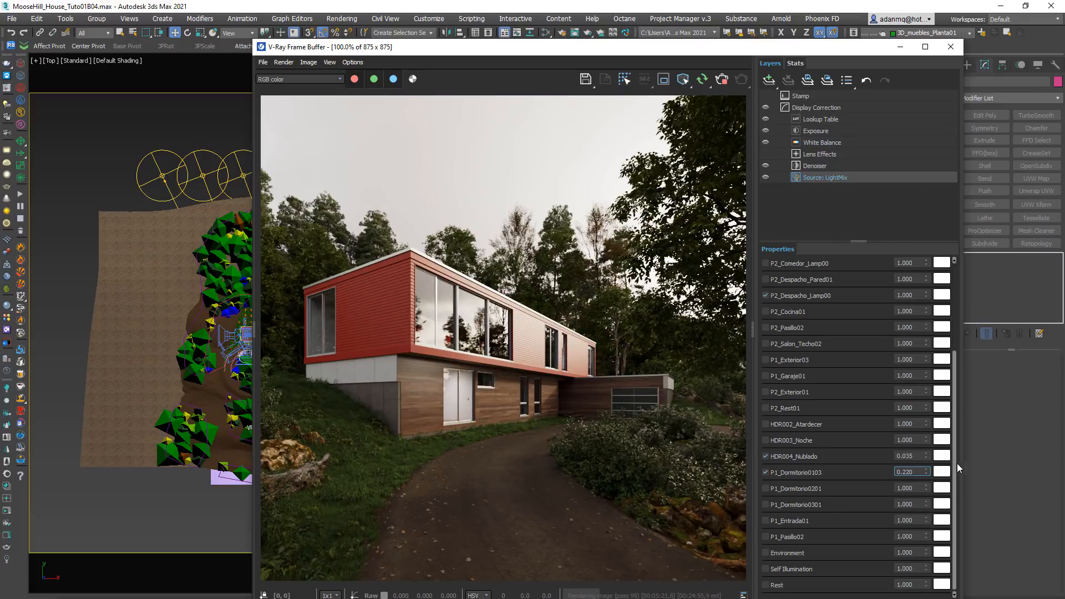
Try a pale orange light color, RGB 1.000, 0.749, 0.494, on P1_Dormitorio0103.
left_click(941, 472)
left_click(784, 597)
mouse_move(721, 478)
left_mouse_down()
mouse_move(729, 478)
mouse_move(697, 478)
mouse_move(712, 477)
left_mouse_up()
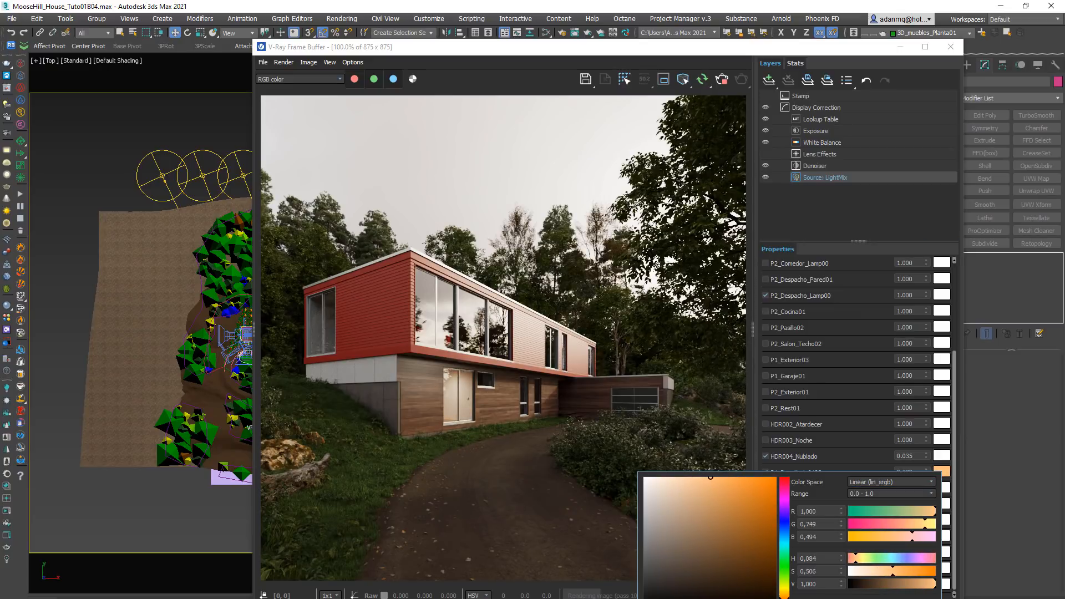
left_click(766, 166)
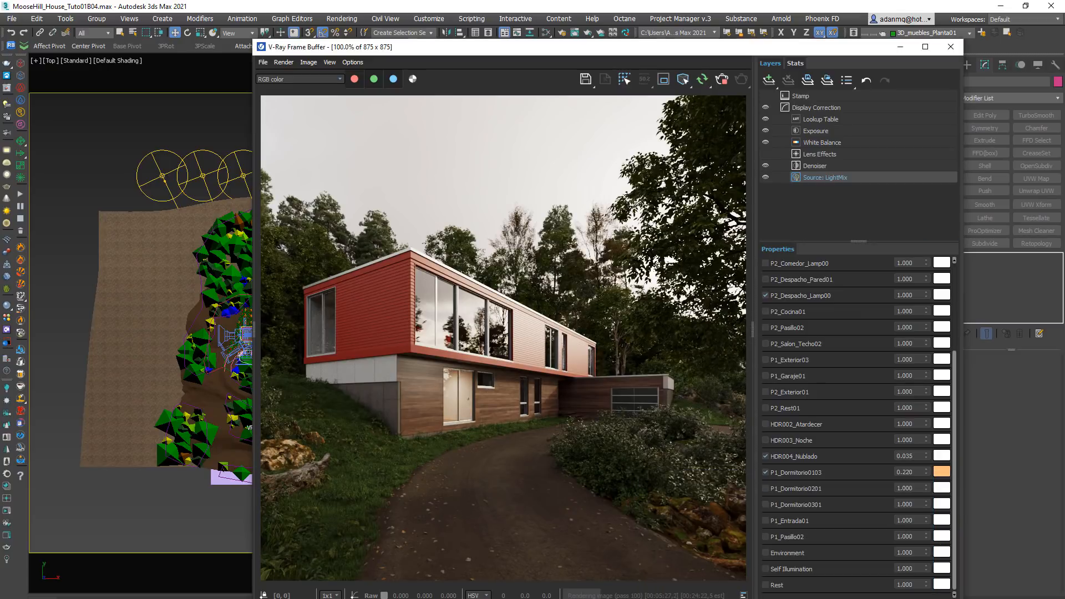
Enable P1_Dormitorio0201 and set its intensity to 0.210.
left_click(765, 487)
left_click_drag(927, 491, 933, 560)
Tint P1_Dormitorio0103 a warm orange by lowering its color temperature.
left_click(946, 479)
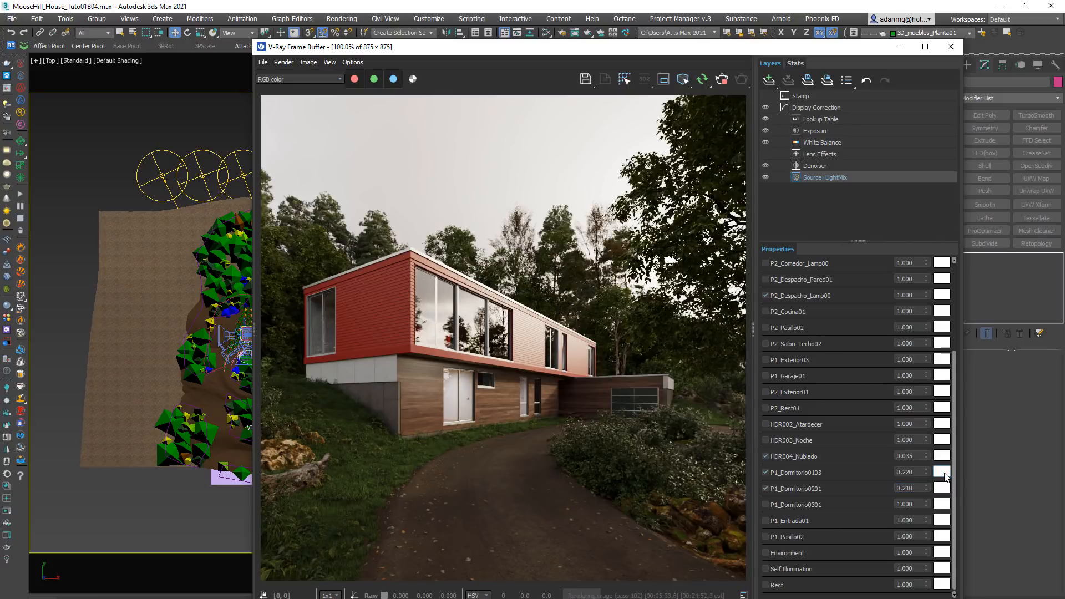
left_click(945, 478)
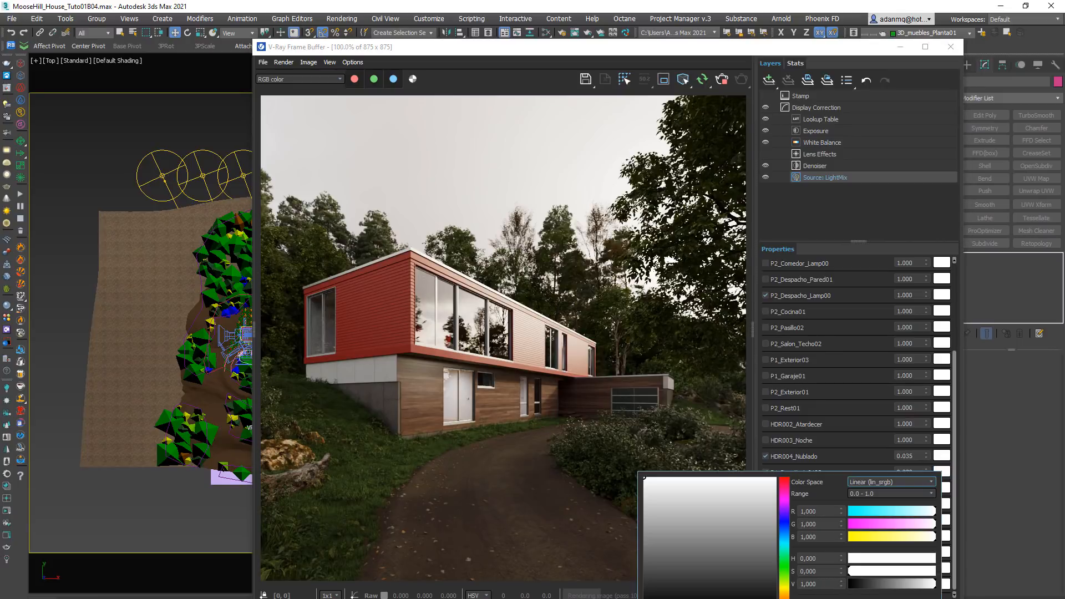
left_click_drag(865, 598, 872, 598)
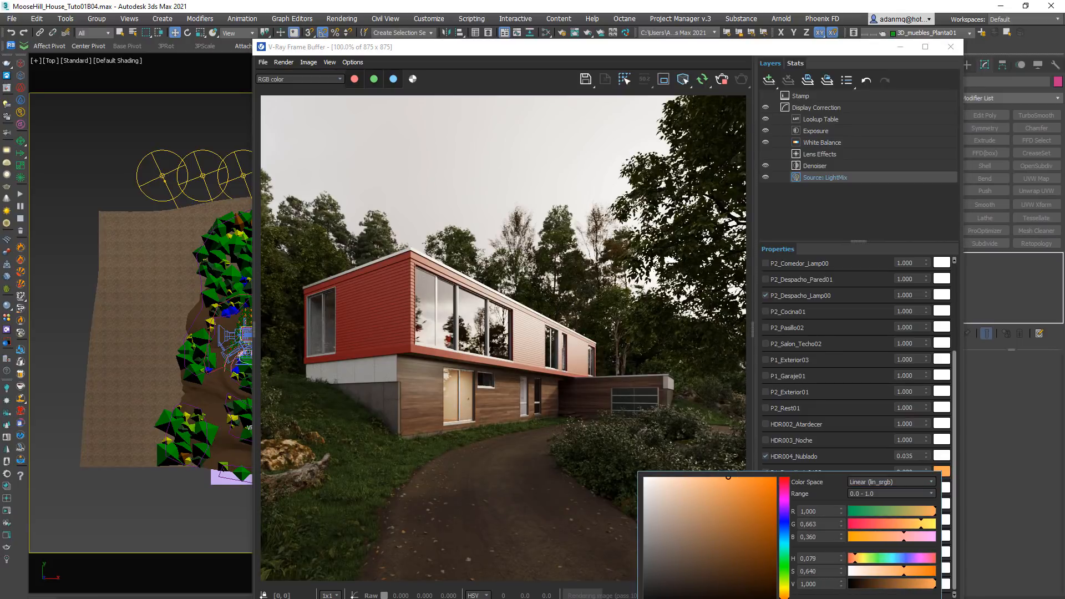
left_click(875, 598)
Set the color of P1_Dormitorio0201 to a saturated orange at 3140 K.
left_click(943, 489)
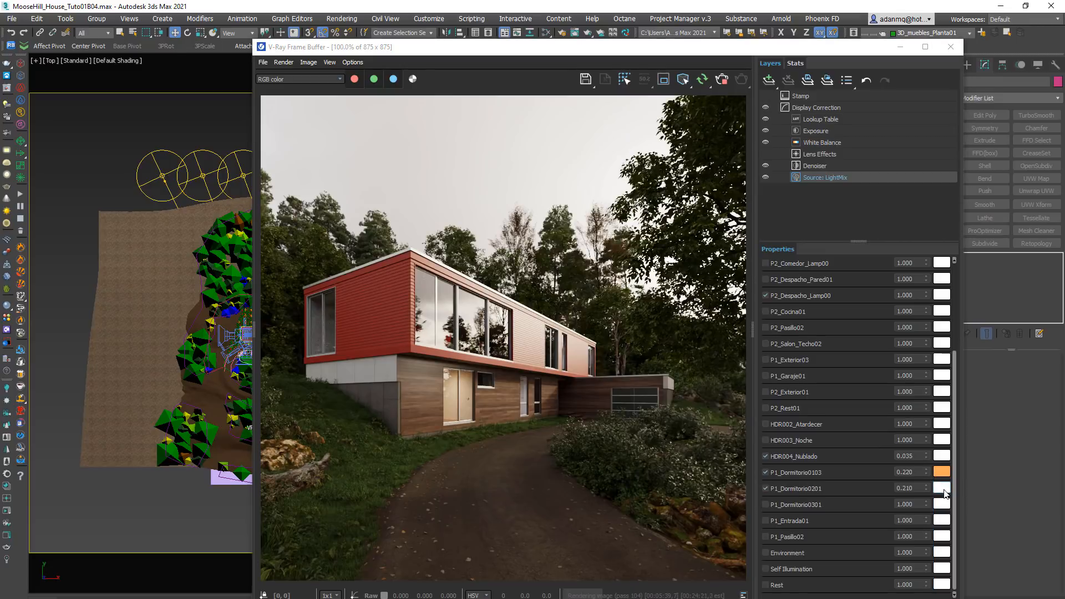
left_click(867, 433)
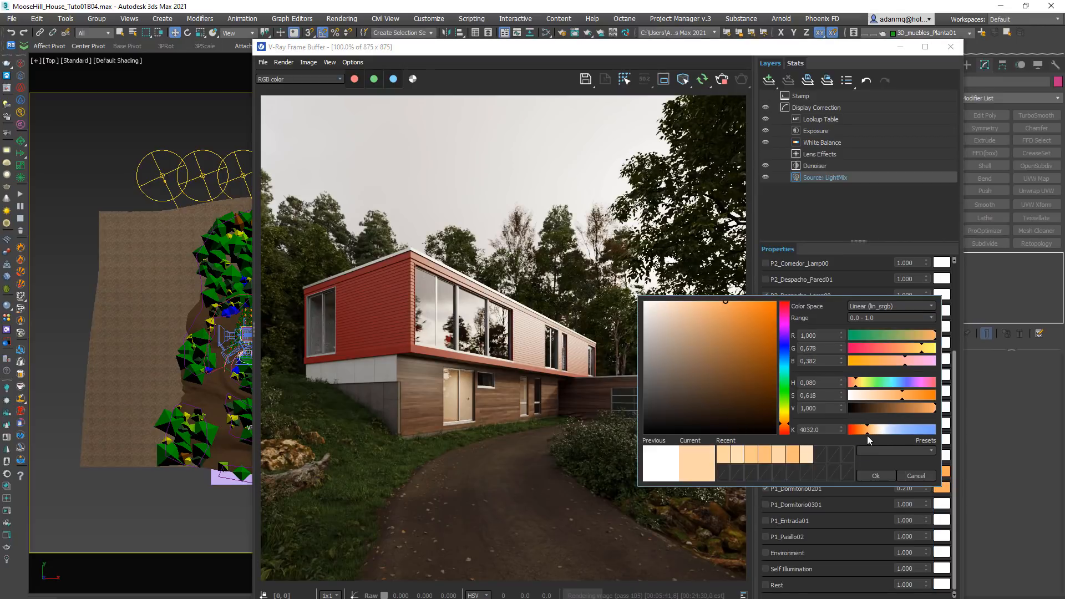
left_click(792, 454)
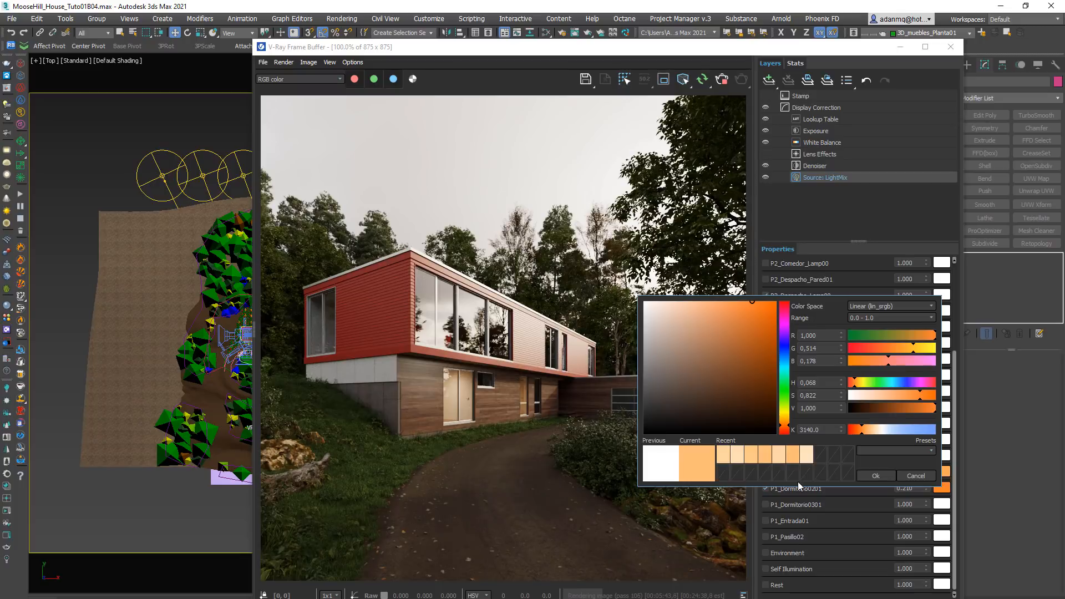
left_click(876, 476)
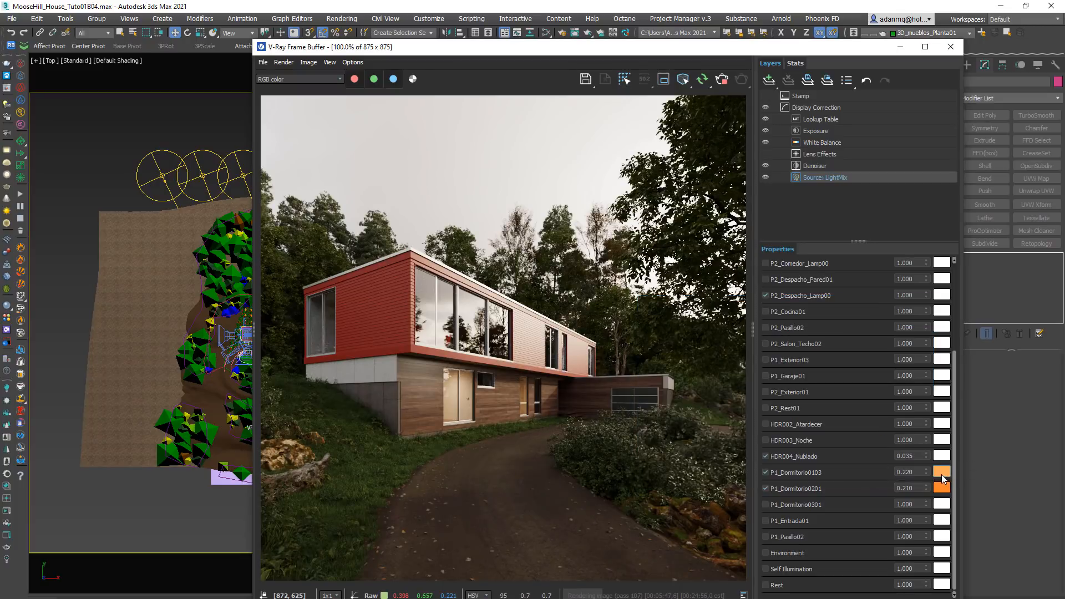
Match the color of P1_Dormitorio0103 to the orange of P1_Dormitorio0201, RGB 1.000, 0.514, 0.178.
left_click(941, 472)
left_click(882, 598)
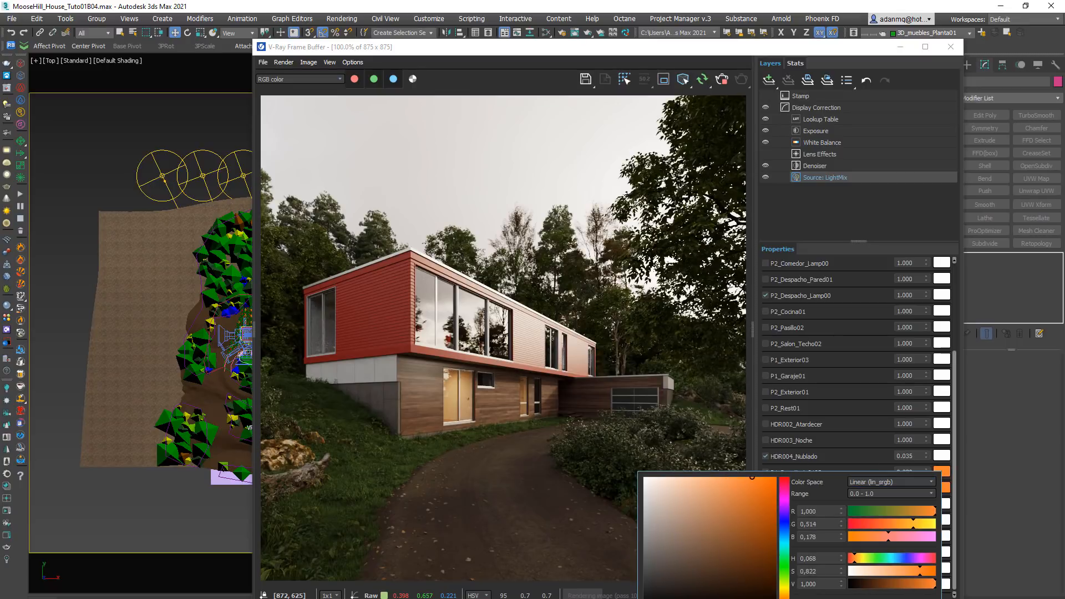
left_click(875, 598)
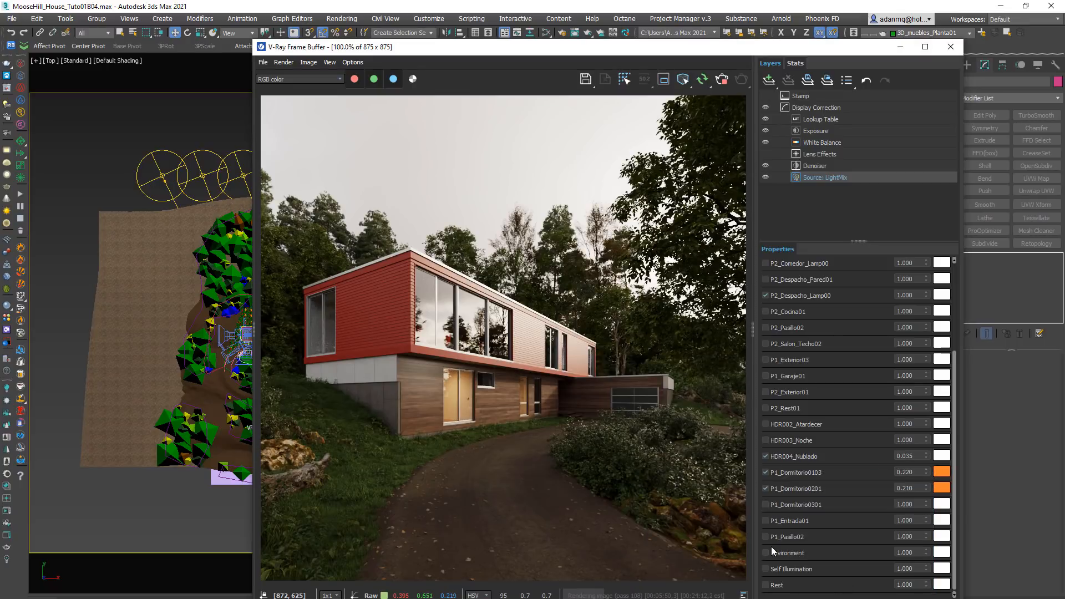
Enable P1_Dormitorio0301 at intensity 0.200 and give it the same orange as the other bedroom lights.
left_click(766, 504)
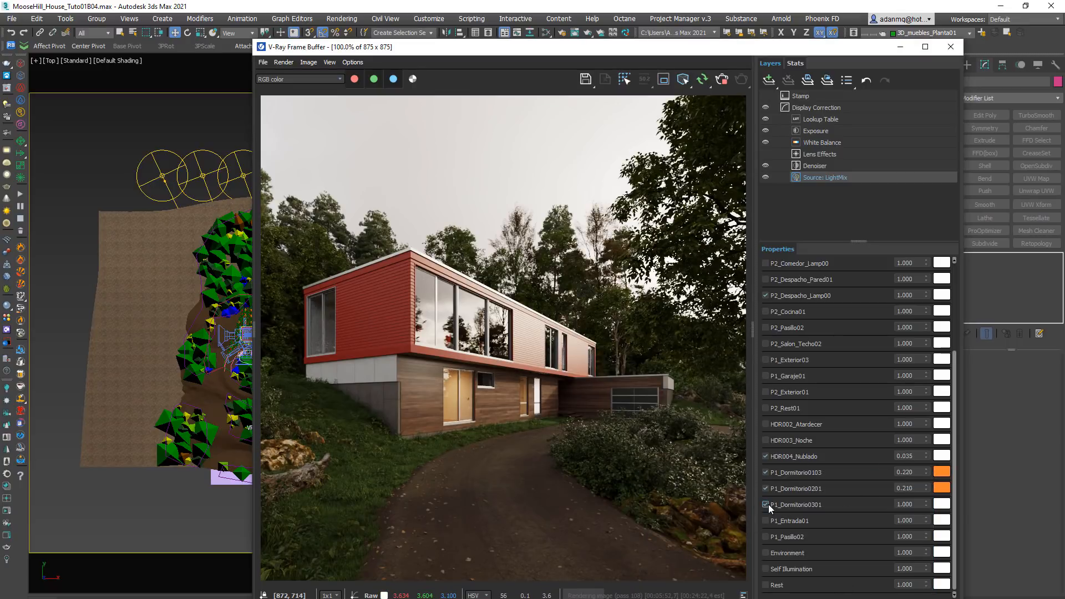
left_click(924, 504)
type("0.2")
key("Return")
left_click(937, 504)
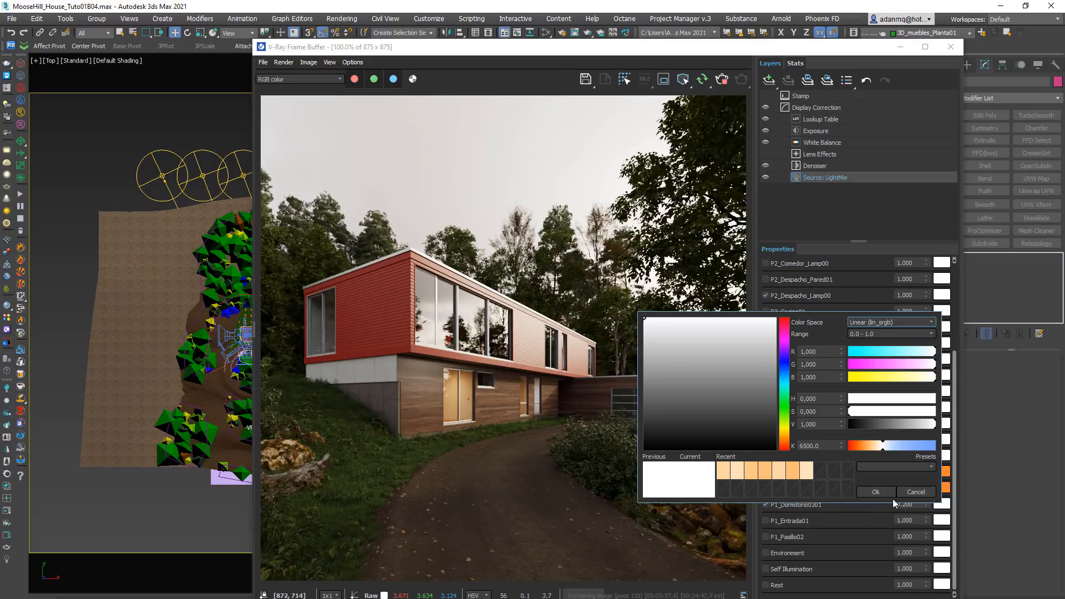
left_click(798, 468)
left_click(878, 491)
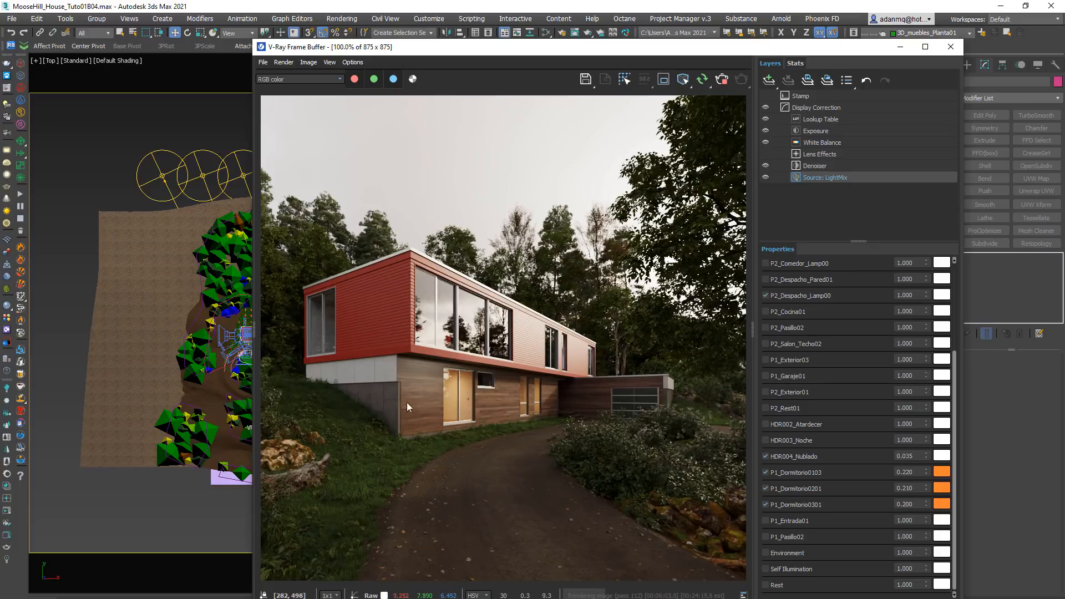
Enable P1_Entrada01 and Self Illumination in the light mix.
left_click(765, 521)
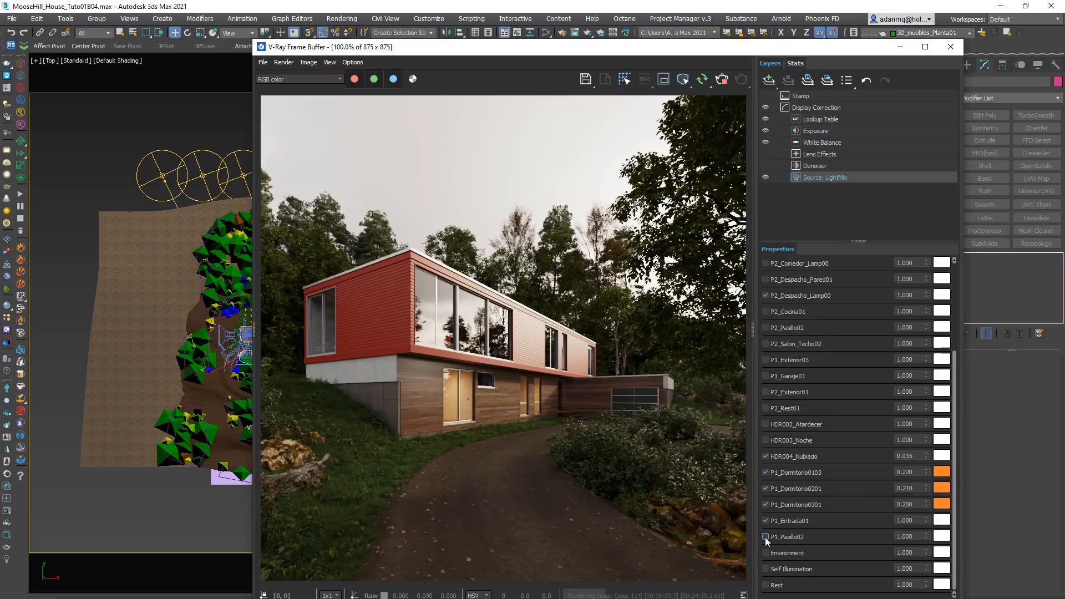
left_click(766, 536)
left_click(764, 569)
left_click(904, 568)
Toggle P2_Exterior01 on and off to test its effect on the render.
left_click(765, 391)
left_click(765, 391)
scroll(785, 350, "up", 2)
scroll(823, 473, "down", 2)
Enable P1_Garaje01 at intensity 0.450 and give it a pale green color, RGB 0.859, 1.000, 0.828.
left_click(765, 376)
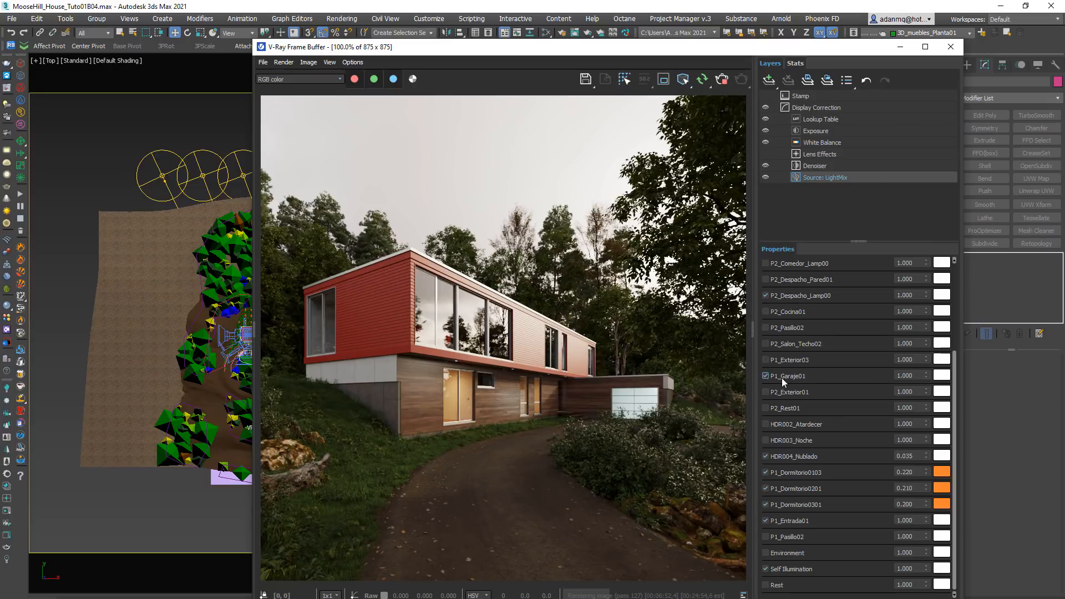
left_click_drag(925, 375, 924, 442)
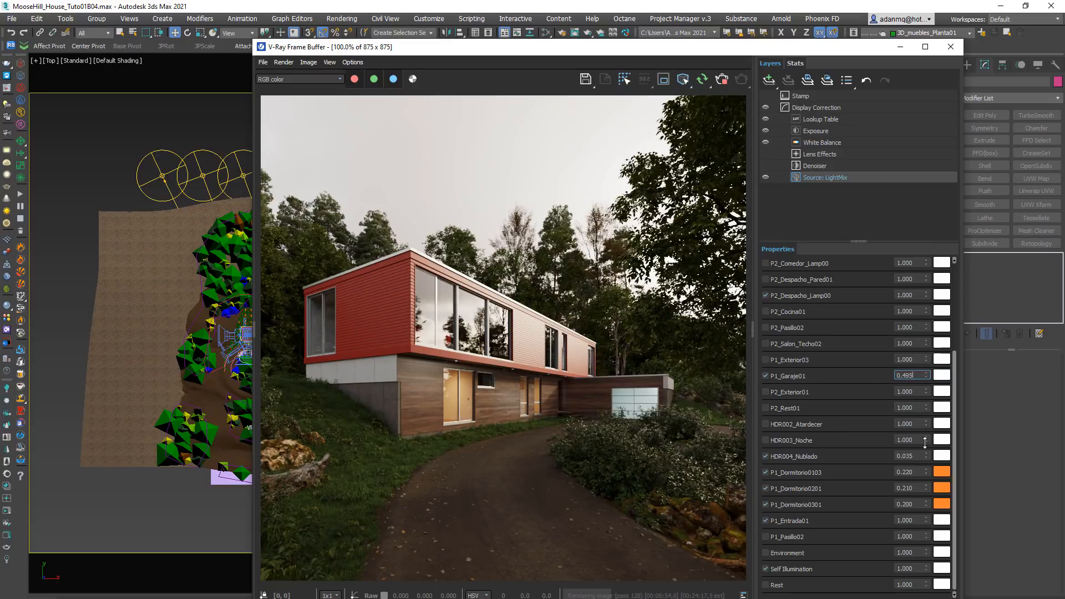
left_click(941, 376)
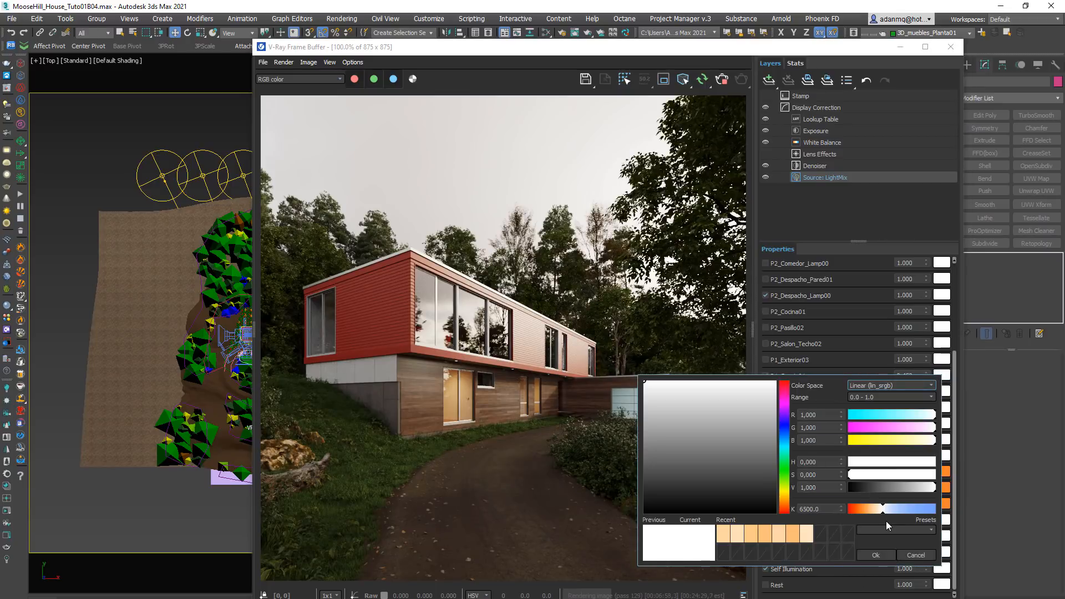
left_click_drag(881, 513, 876, 513)
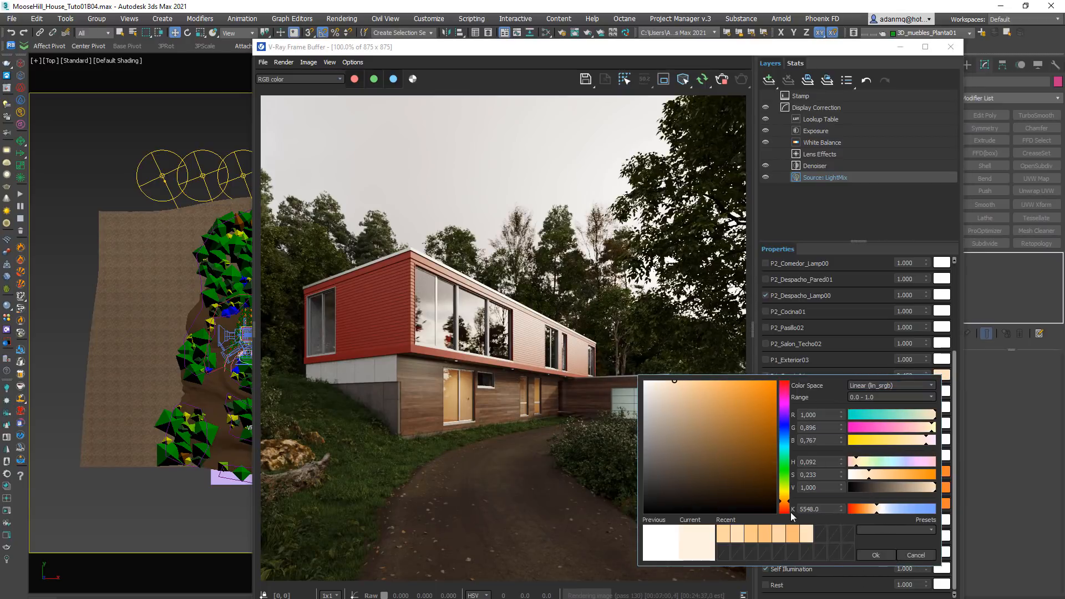
left_click_drag(787, 505, 787, 486)
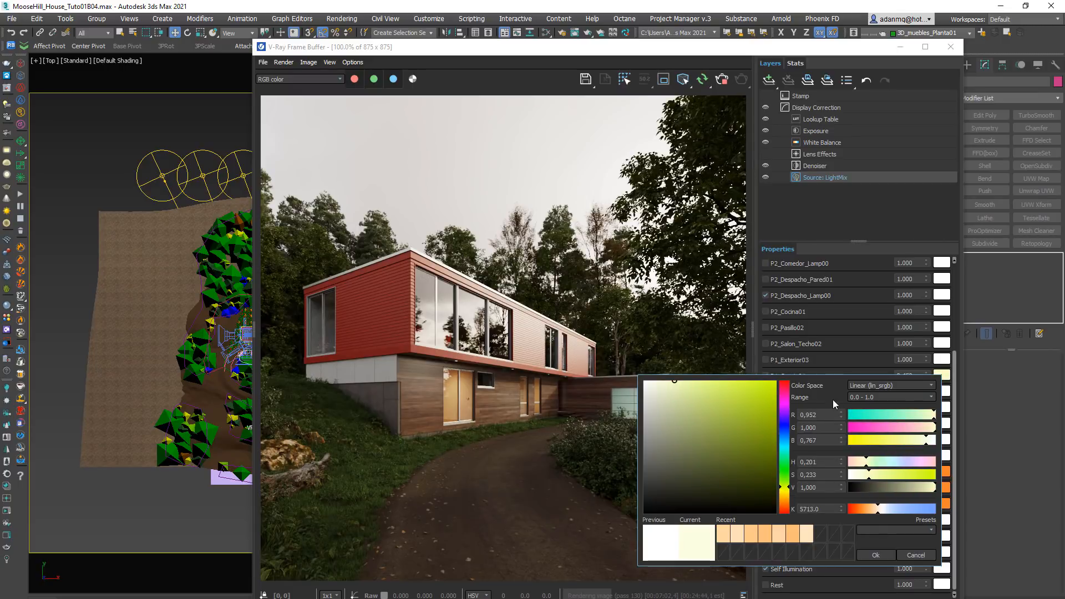
left_click_drag(925, 419, 928, 419)
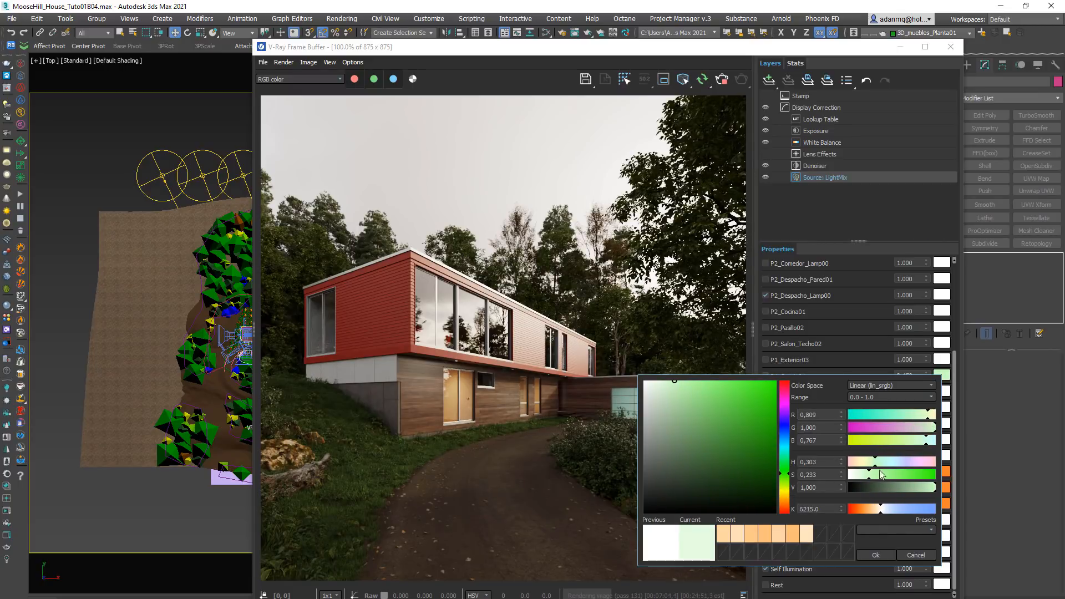
left_click_drag(865, 476, 863, 475)
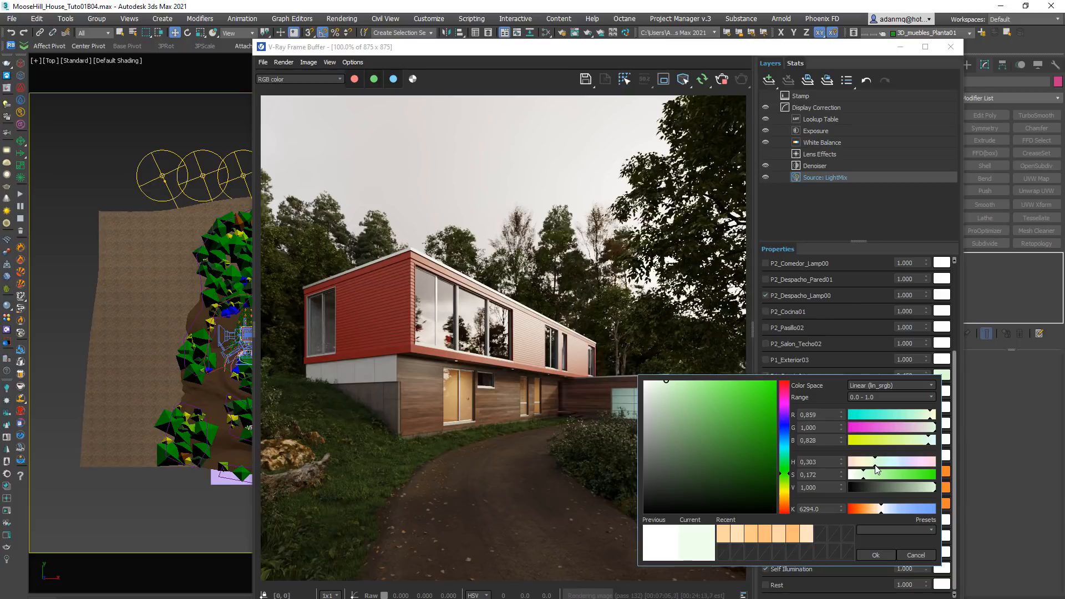
left_click(870, 553)
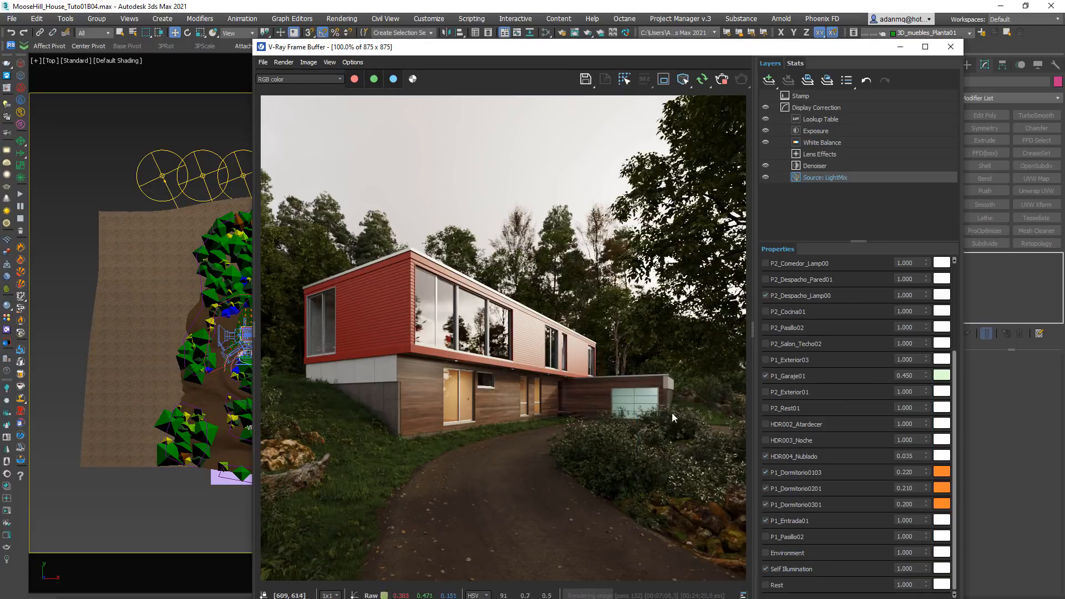
Change P1_Garaje01 to a warm peach color of about 5000 K and reduce its intensity to 0.355.
left_click(941, 376)
left_click(878, 509)
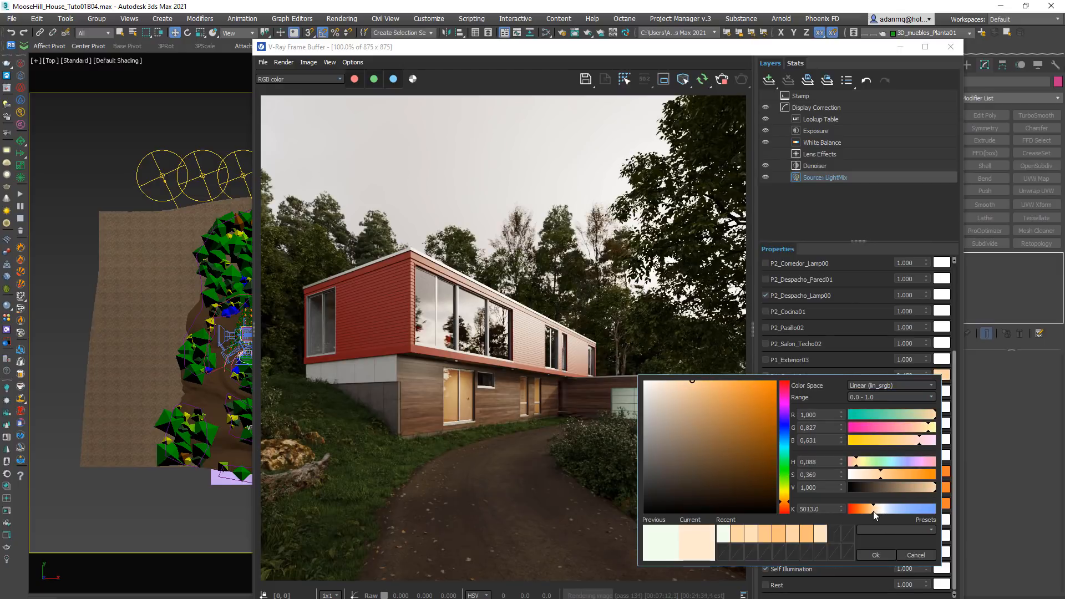
left_click(875, 555)
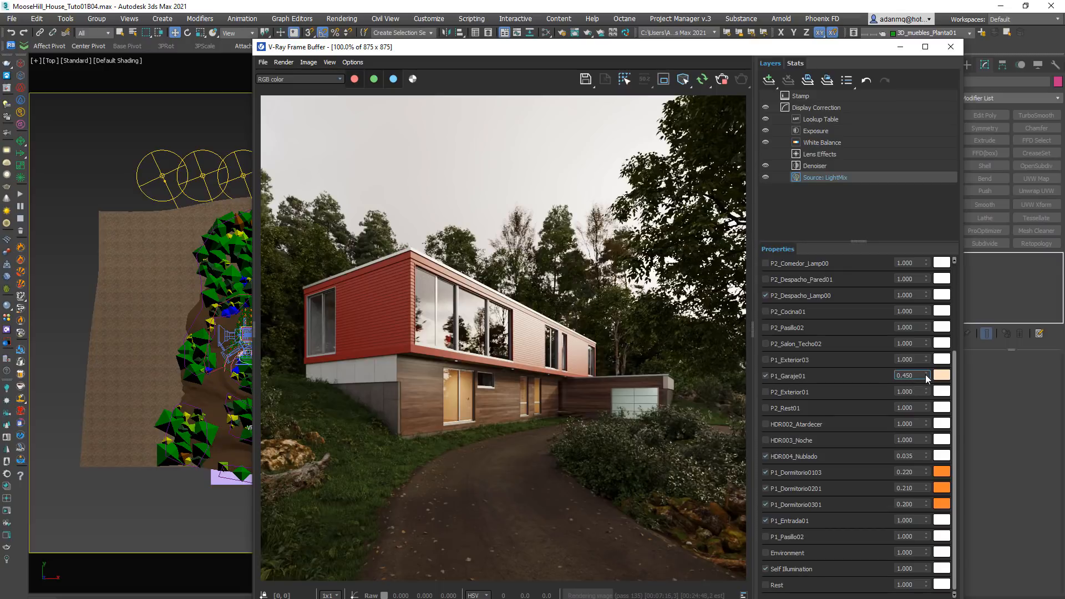
left_click_drag(926, 377, 926, 390)
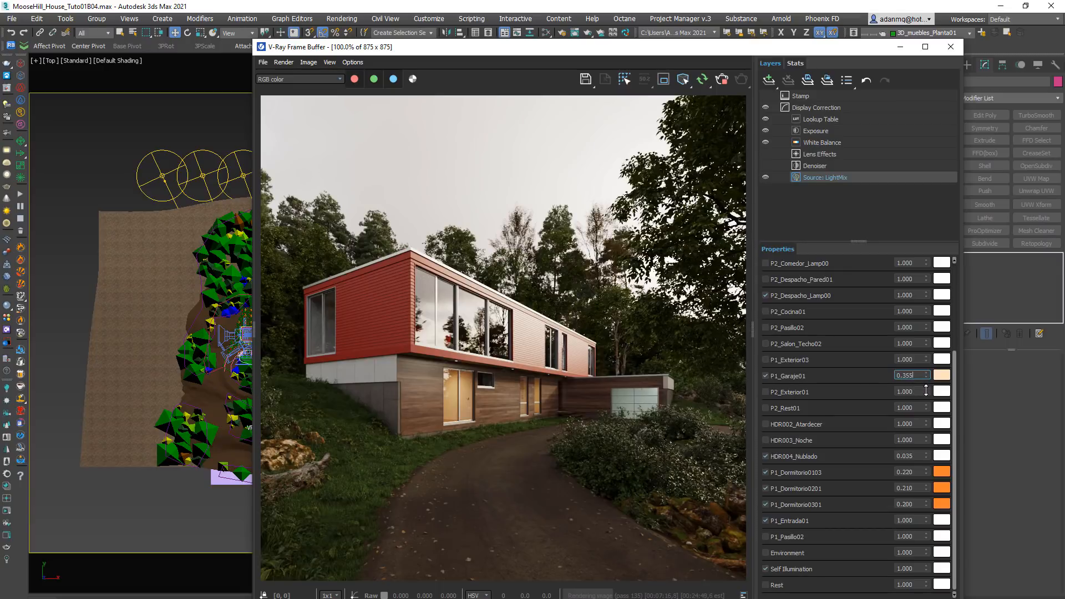
Enable P1_Exterior03 at intensity 0.190 and give it a slightly warm white of about 6091 K.
left_click(765, 359)
left_click_drag(925, 359, 927, 452)
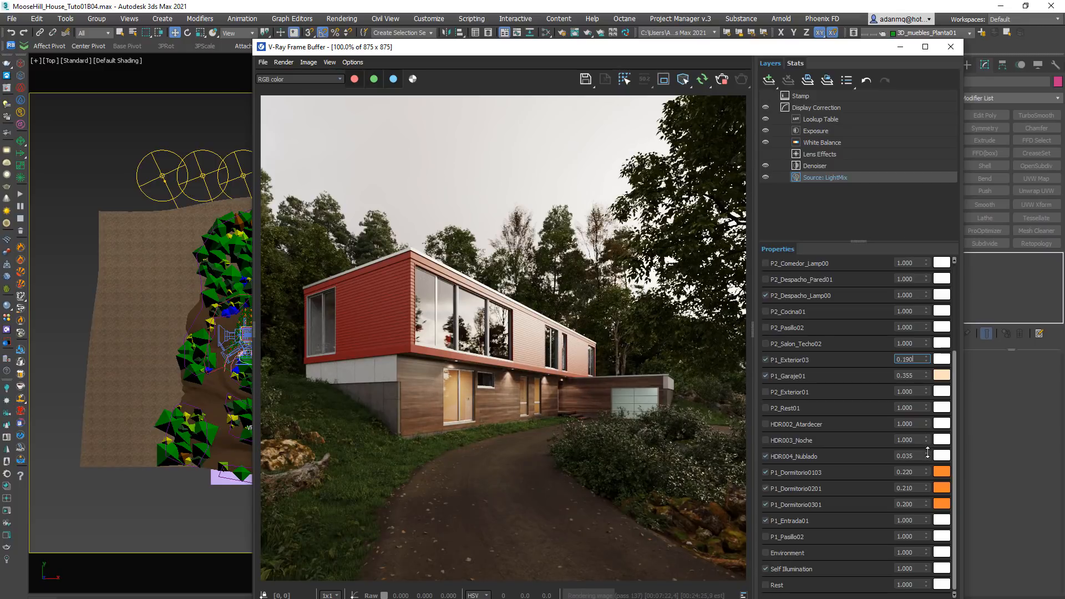
left_click(945, 363)
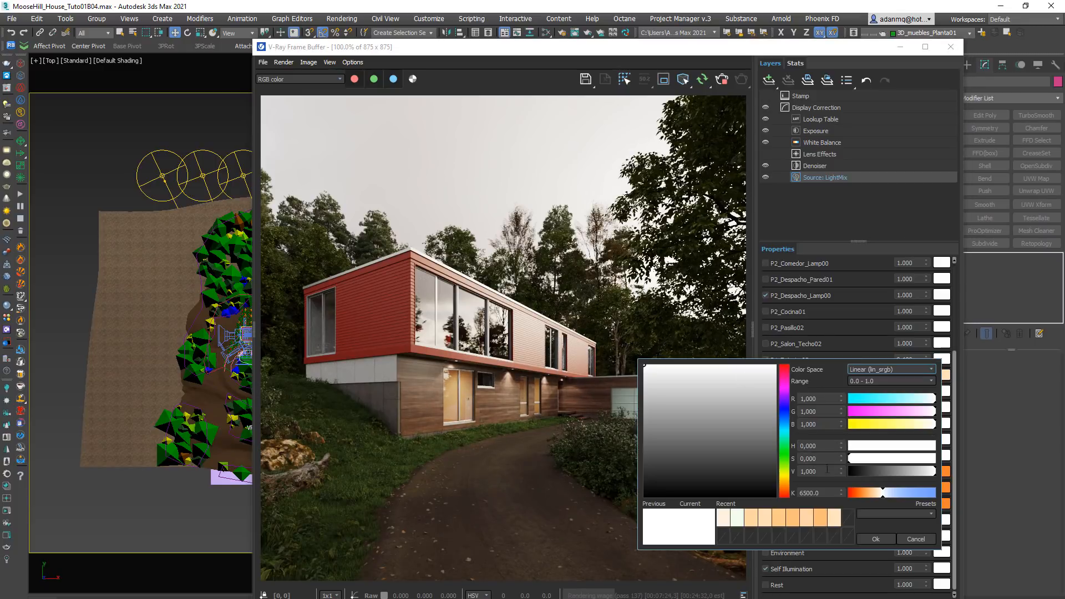
left_click_drag(876, 490, 879, 494)
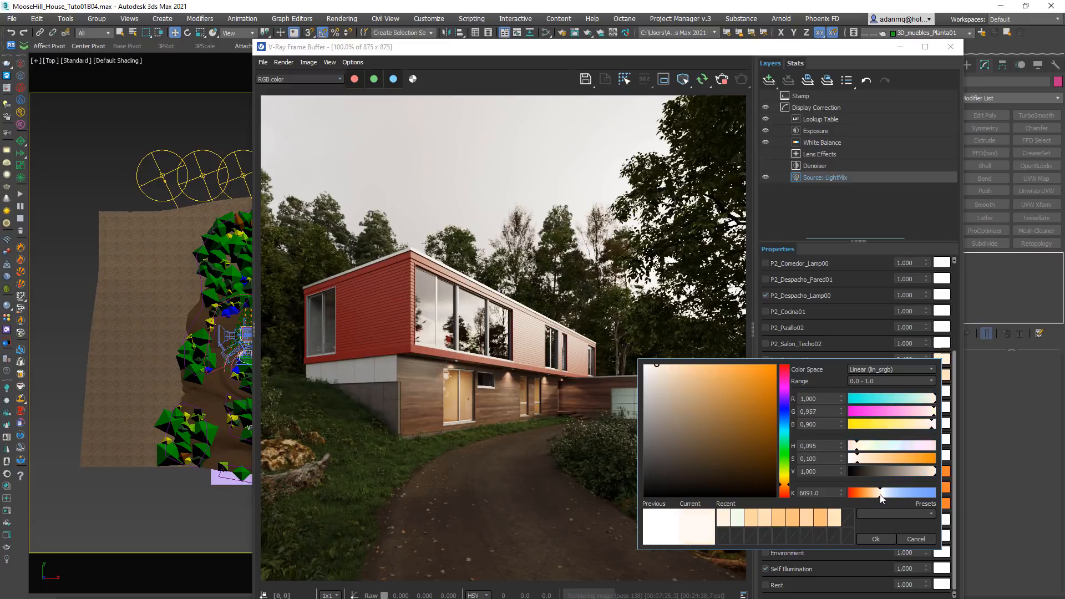
left_click(875, 539)
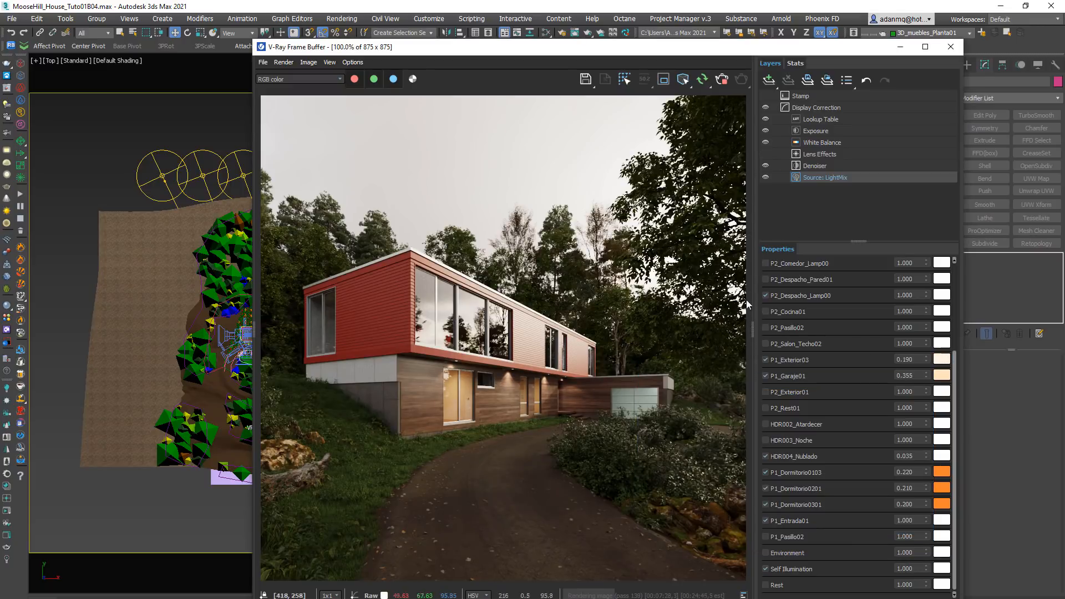
Enable P2_Cocina01, give it a warm peach color and raise its intensity to 2.030.
left_click(765, 311)
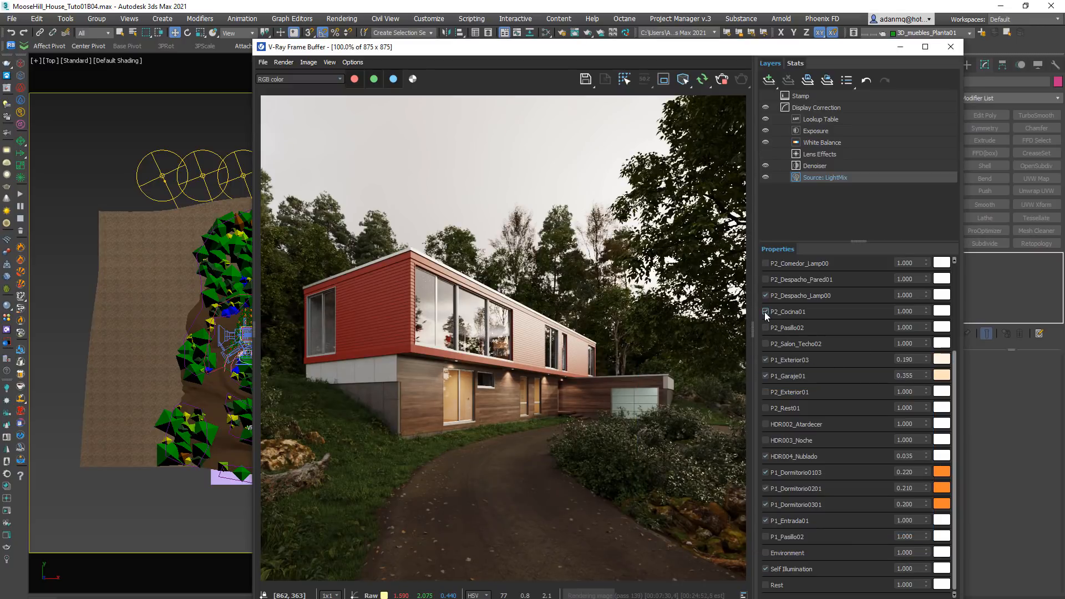
left_click(941, 311)
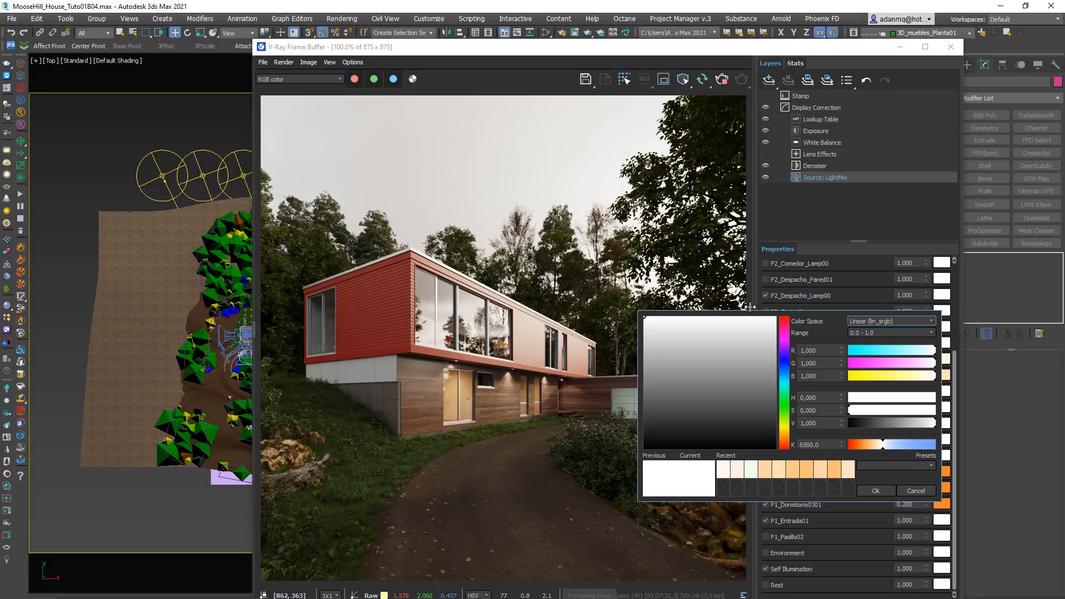
left_click_drag(879, 445, 860, 446)
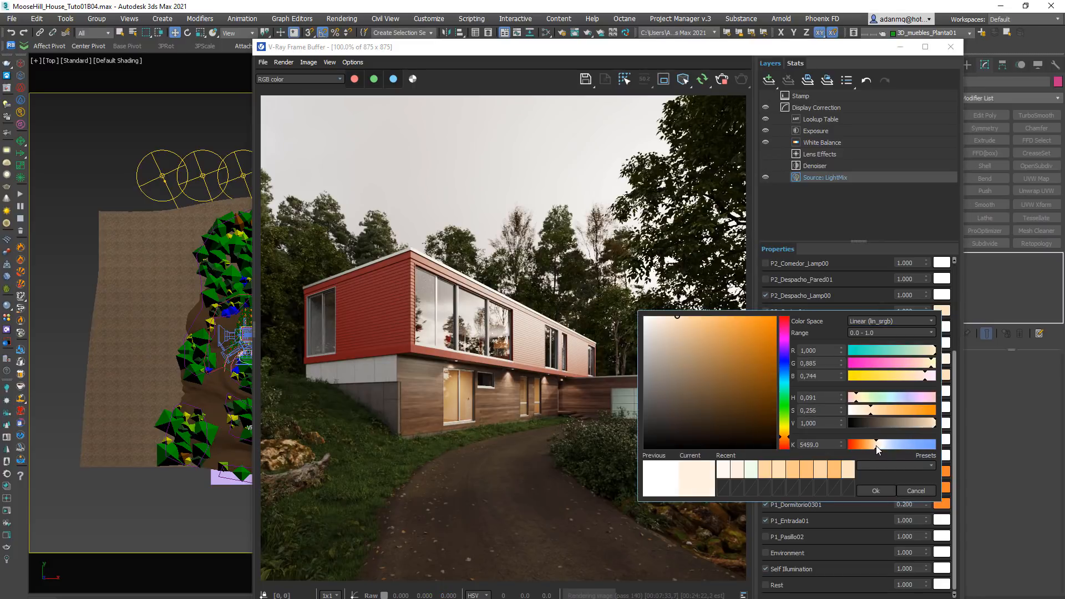
left_click(875, 491)
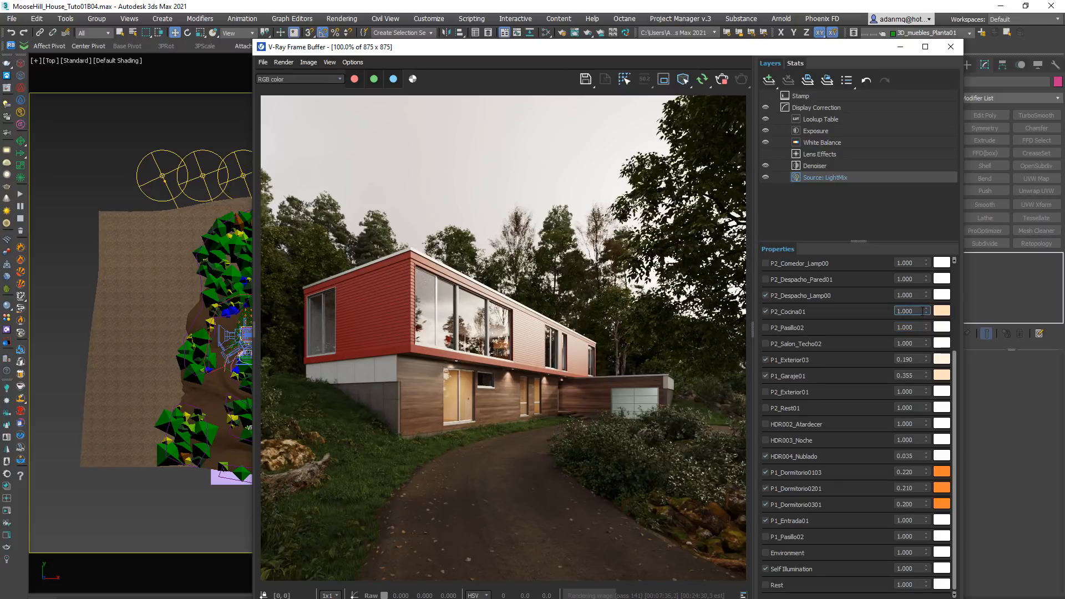
left_click_drag(925, 311, 921, 187)
Enable P2_Pasillo02 in the light mix and give it a light warm color.
left_click(765, 328)
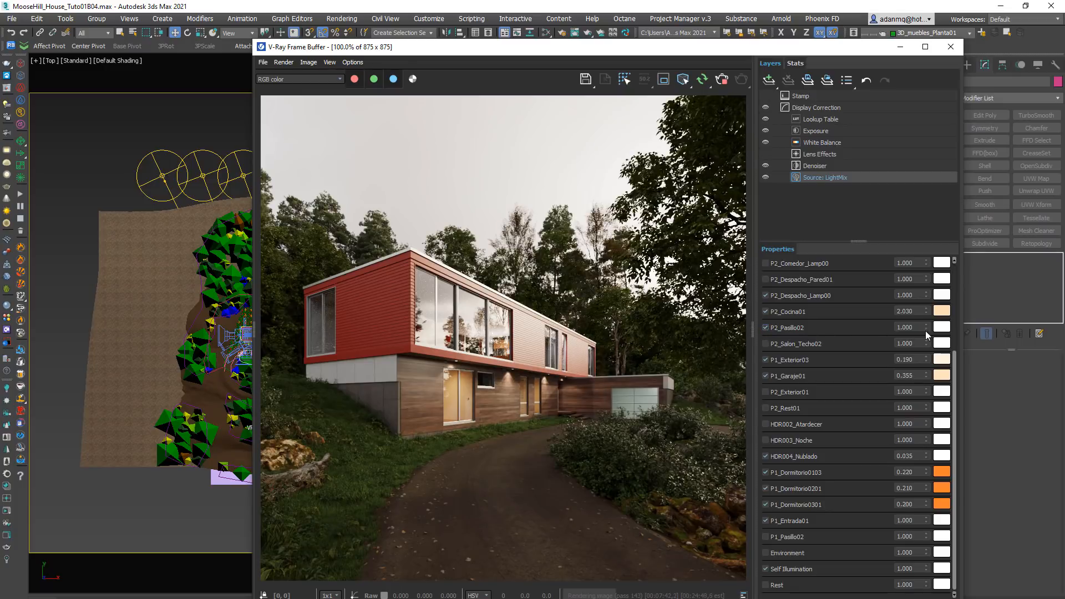
left_click(941, 327)
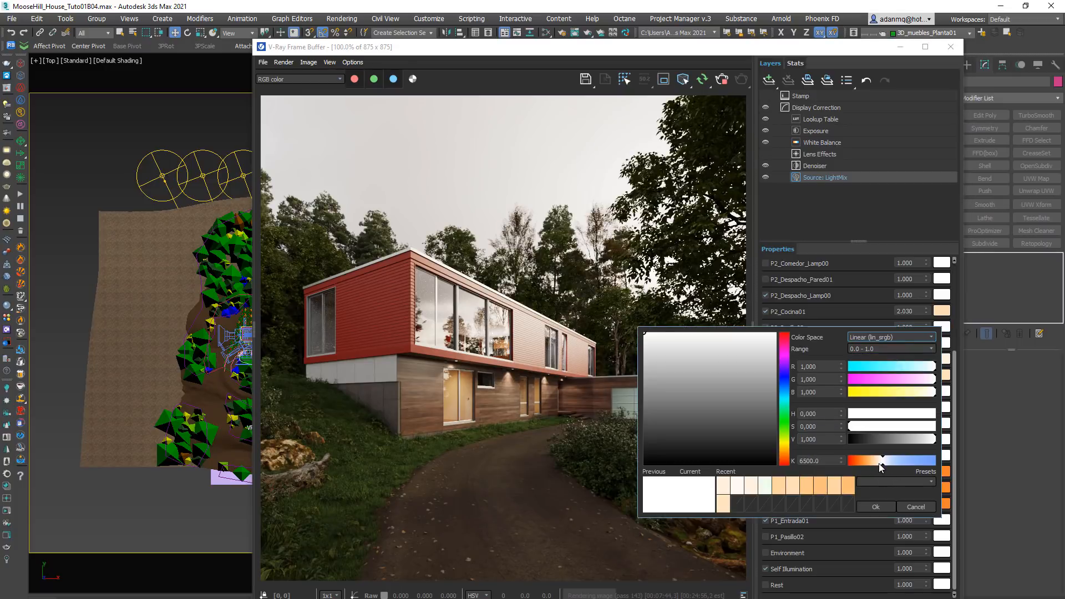
left_click_drag(879, 464, 878, 466)
left_click(875, 506)
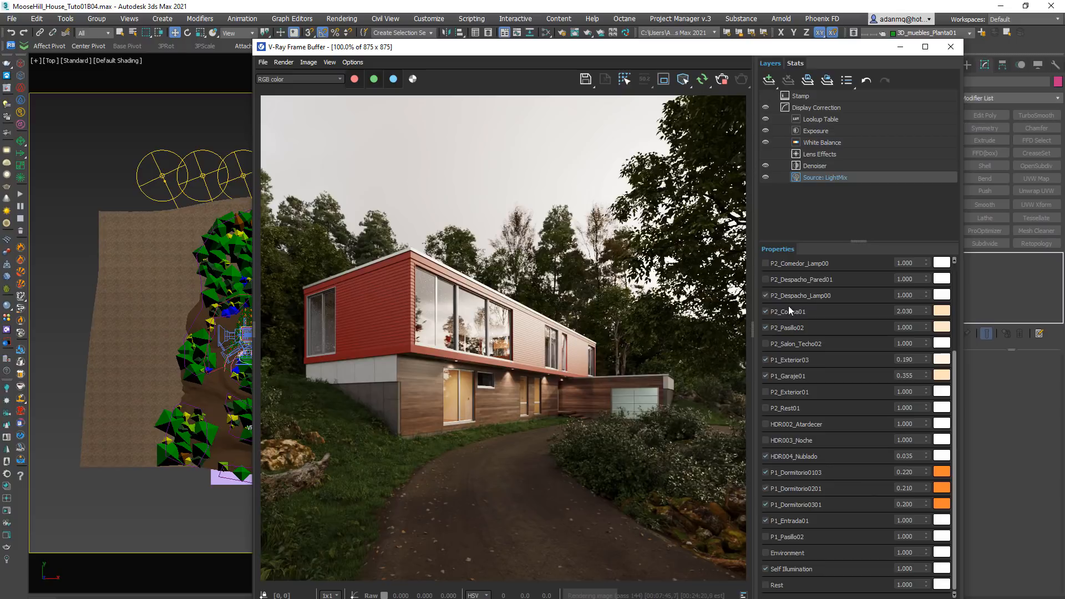
Toggle P2_Despacho_Pared01 and P2_Comedor_Lamp00 to test their effect on the render.
left_click(765, 279)
left_click(766, 281)
left_click(766, 262)
Enable P2_Salon_Lamp0100 with a warm color of about 5548 K and raise its intensity to 1.550.
scroll(793, 294, "up", 3)
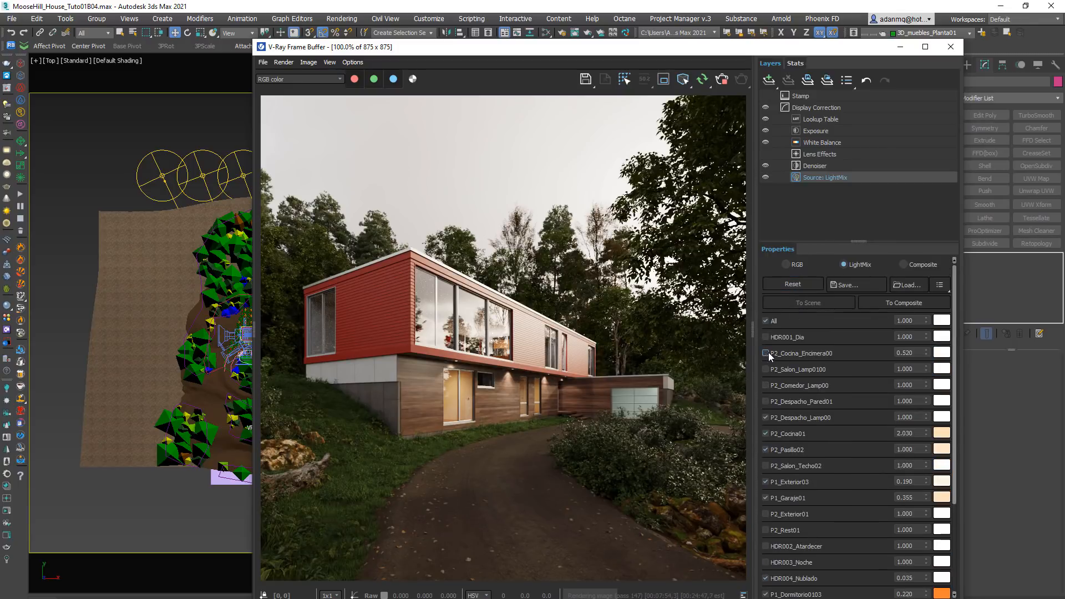
left_click(765, 368)
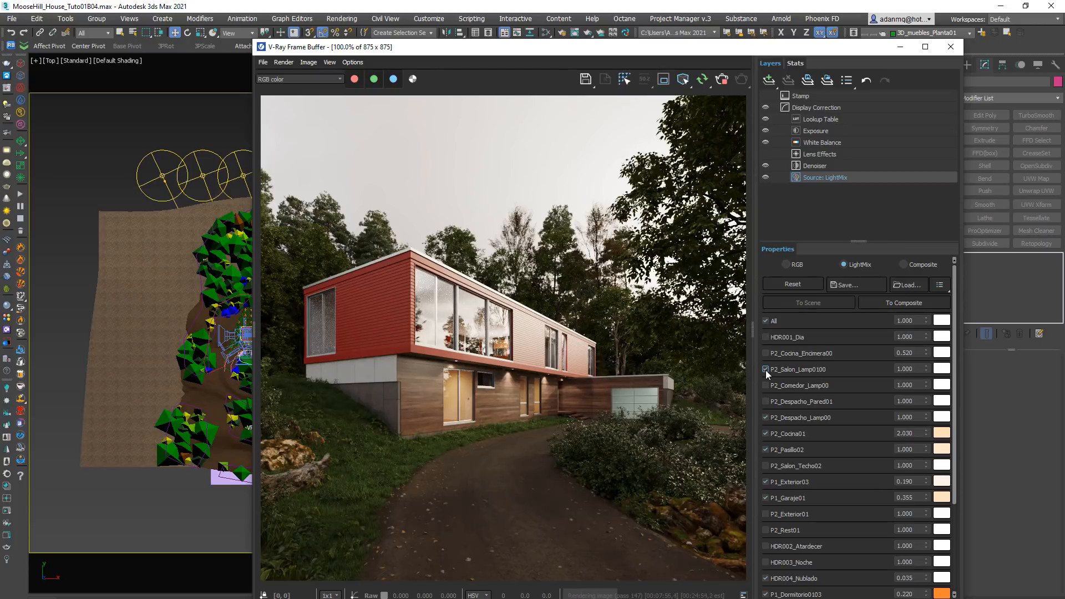
left_click(941, 368)
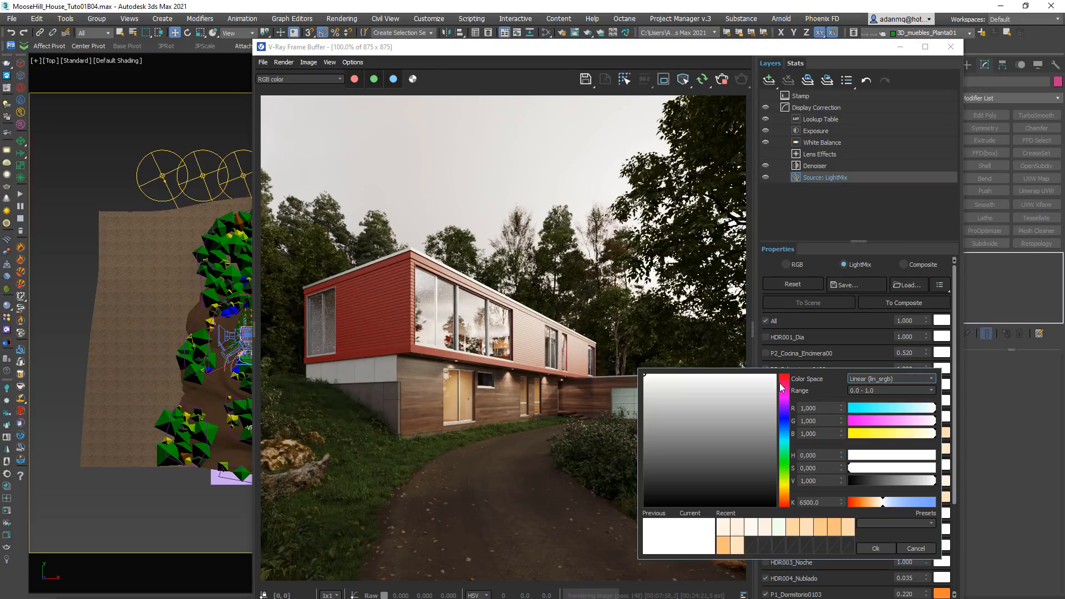
left_click_drag(890, 502, 876, 502)
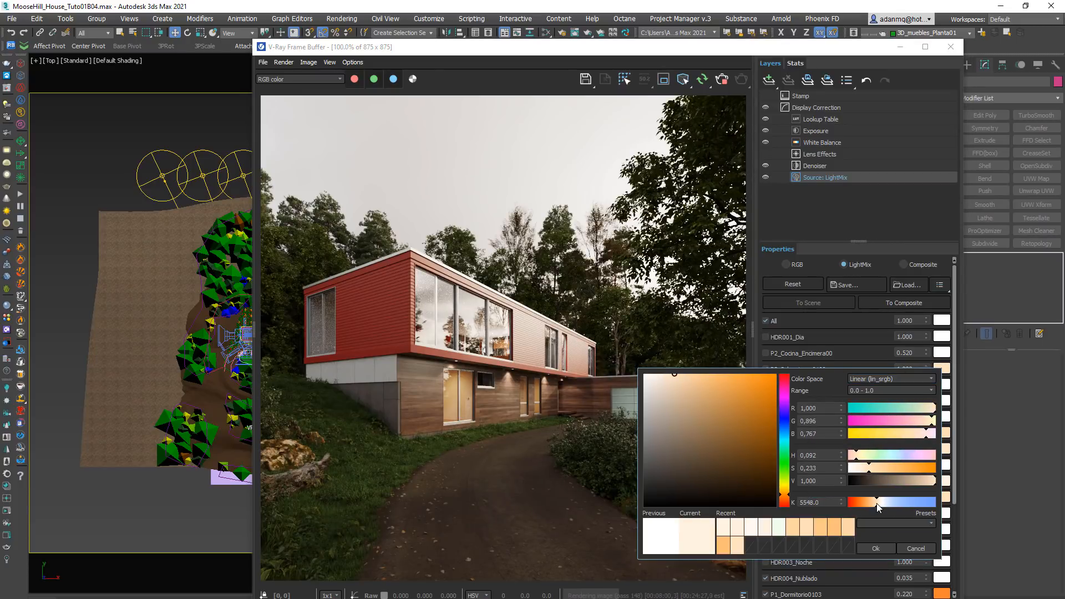
left_click(886, 548)
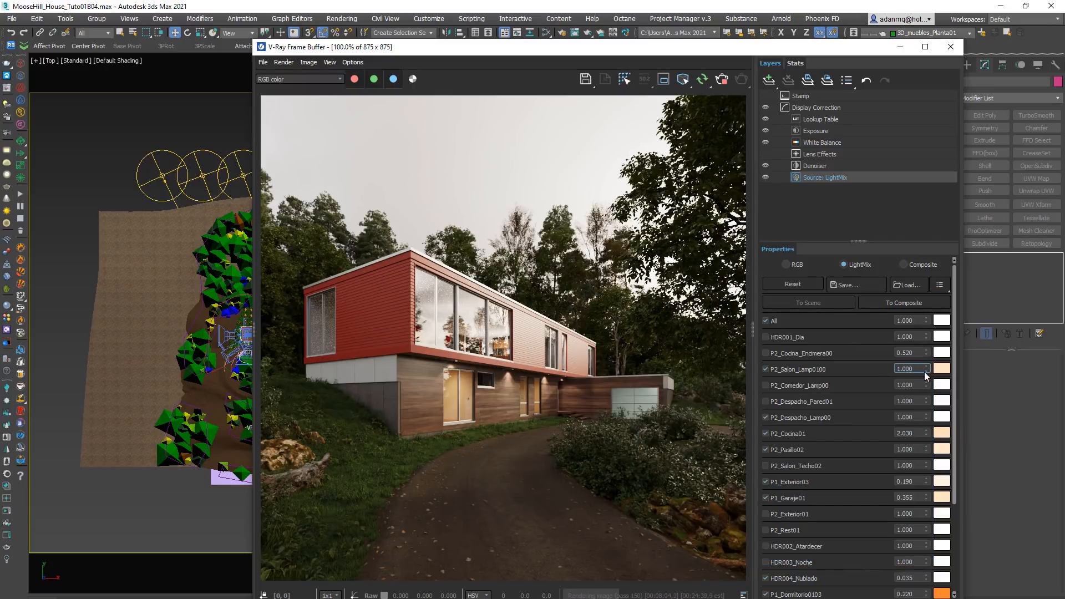
left_click_drag(924, 372, 925, 308)
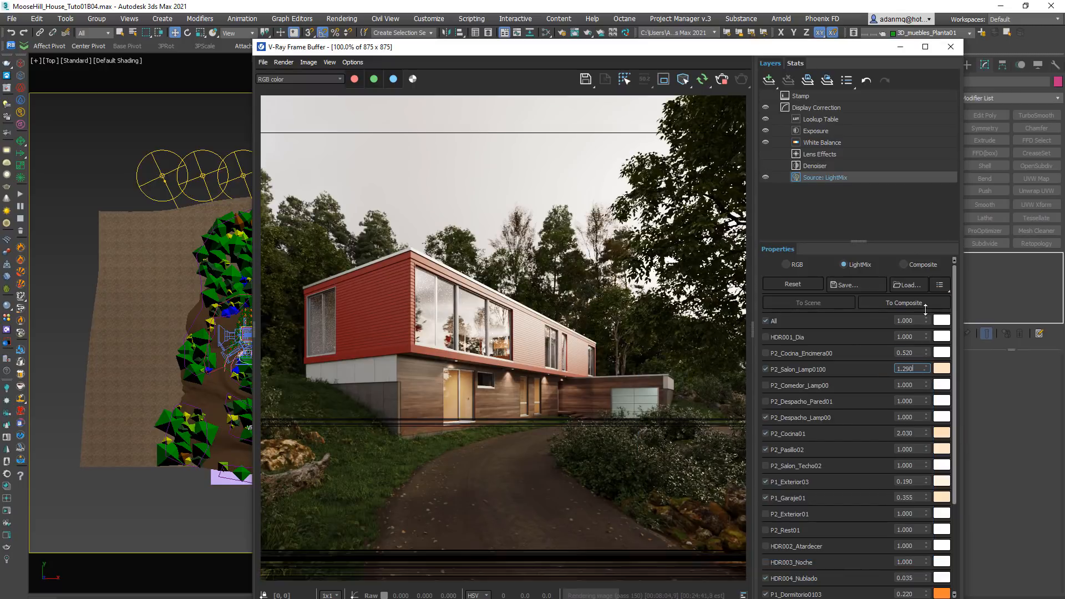
Make P2_Salon_Lamp0100 more orange with a color temperature of 4210 K.
left_click(941, 370)
left_click_drag(873, 505, 868, 504)
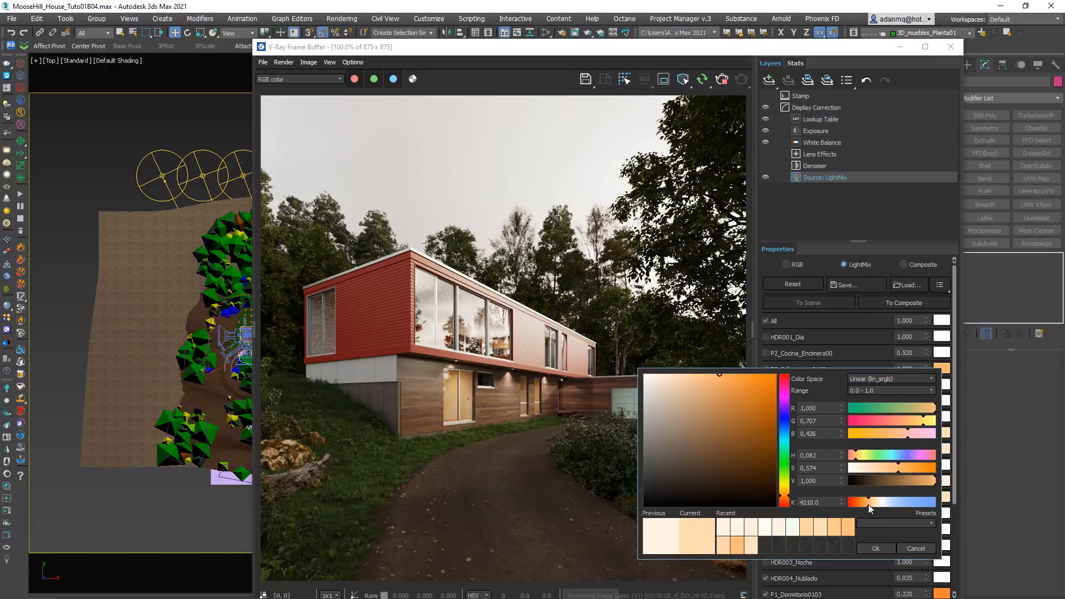
left_click(875, 548)
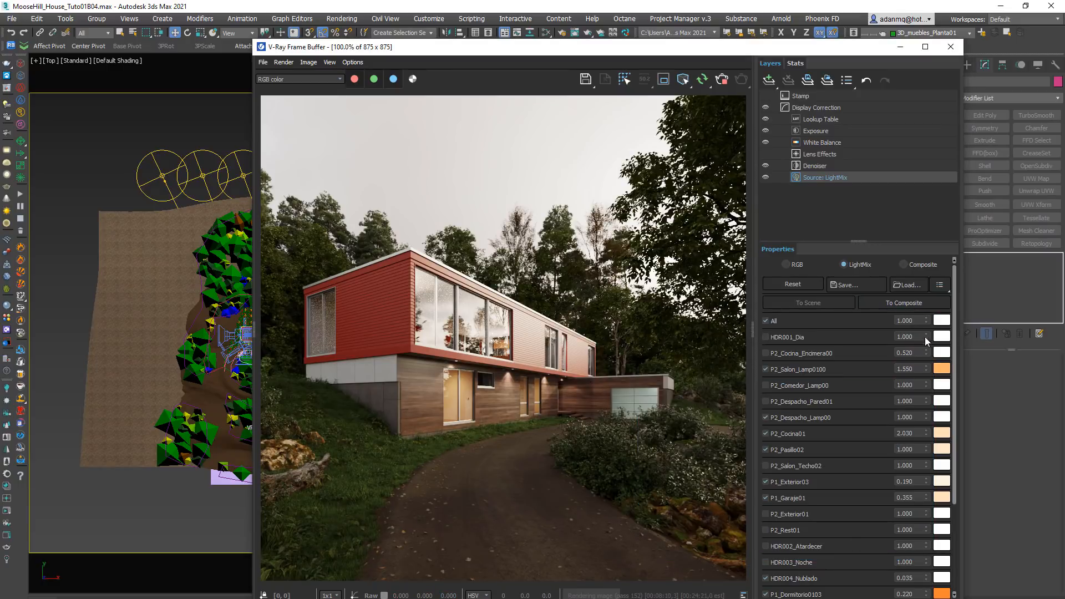
Lower the HDR004_Nublado intensity to 0.025 and tint it light blue.
scroll(866, 506, "down", 4)
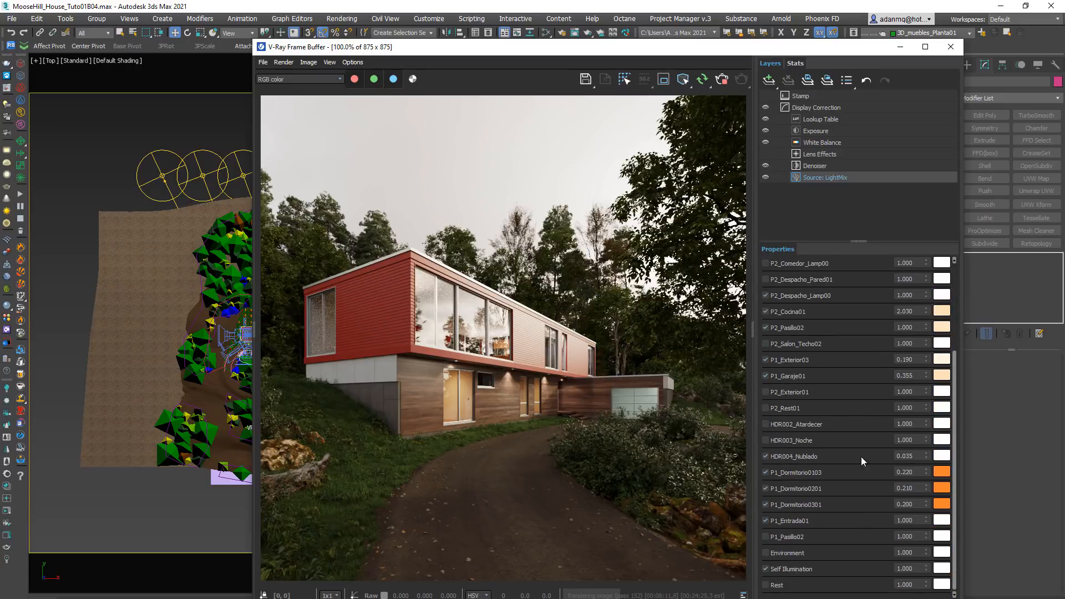
left_click(925, 458)
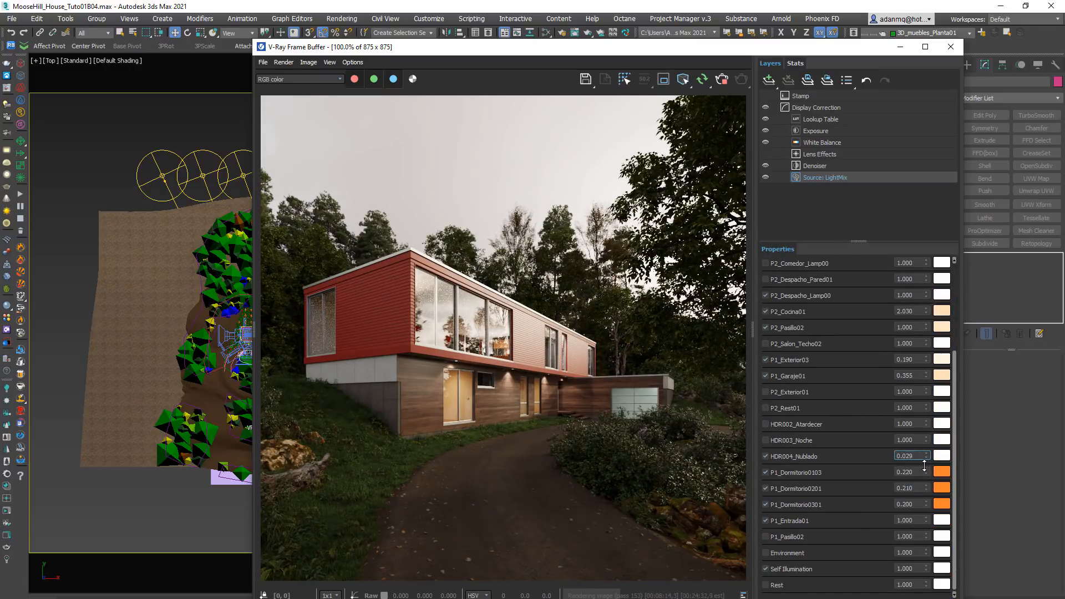
left_click(946, 456)
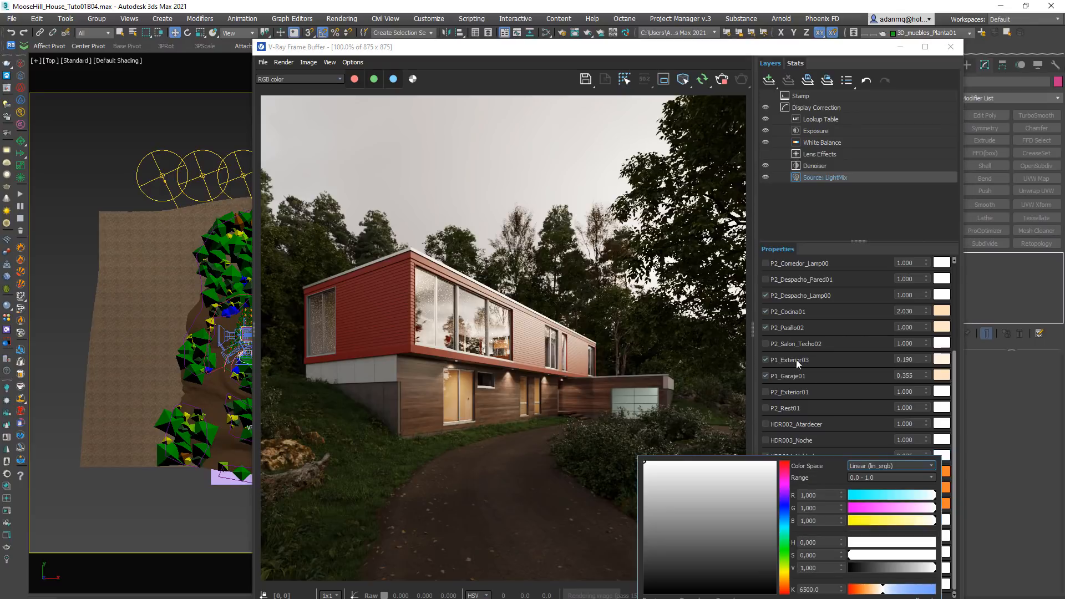
left_click_drag(882, 590, 902, 587)
left_click(901, 598)
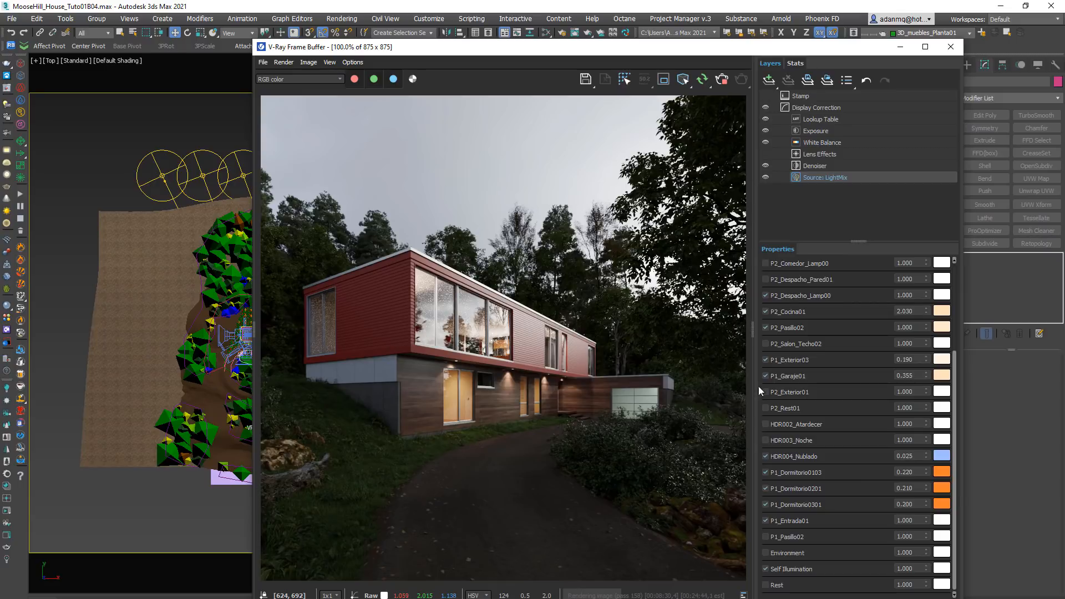
Save the cloudy light mix as Cam01_Nublado.lightmix in the lm folder.
scroll(841, 356, "up", 3)
left_click(843, 285)
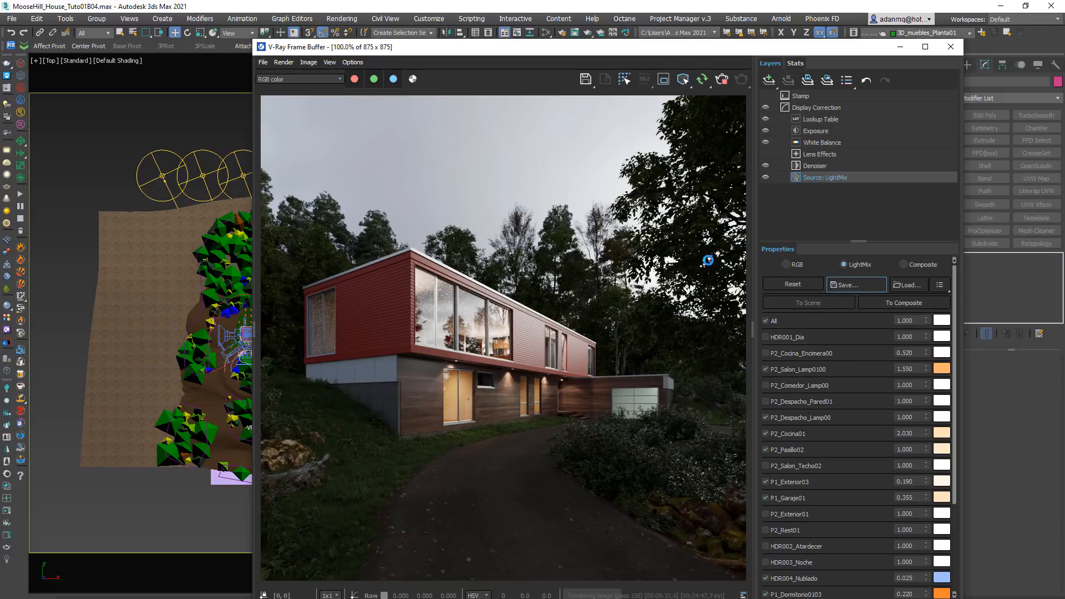
left_click_drag(353, 330, 378, 343)
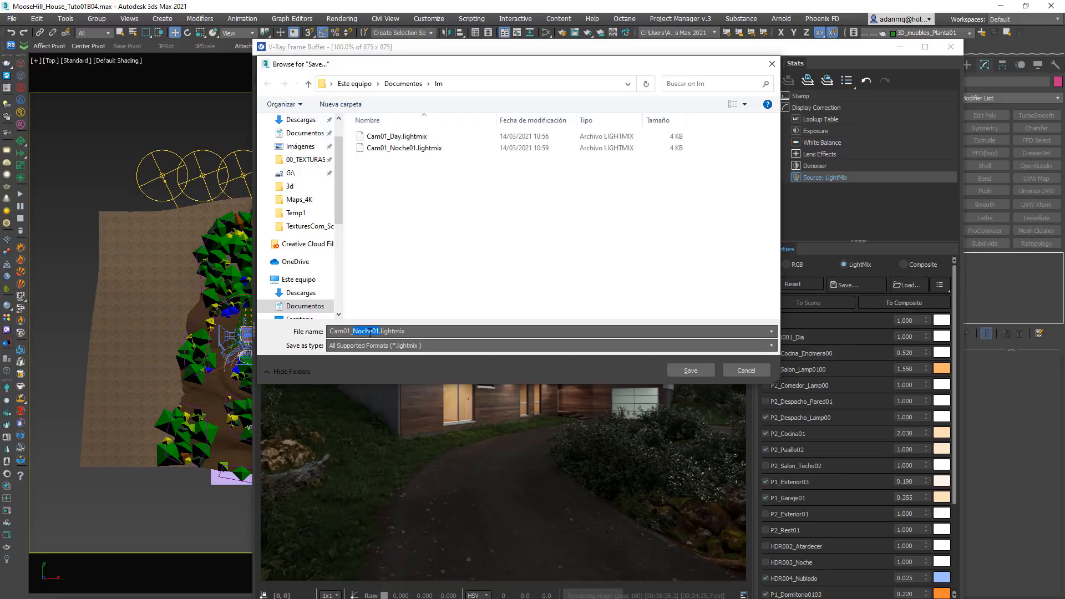
type("Nublado")
key("Return")
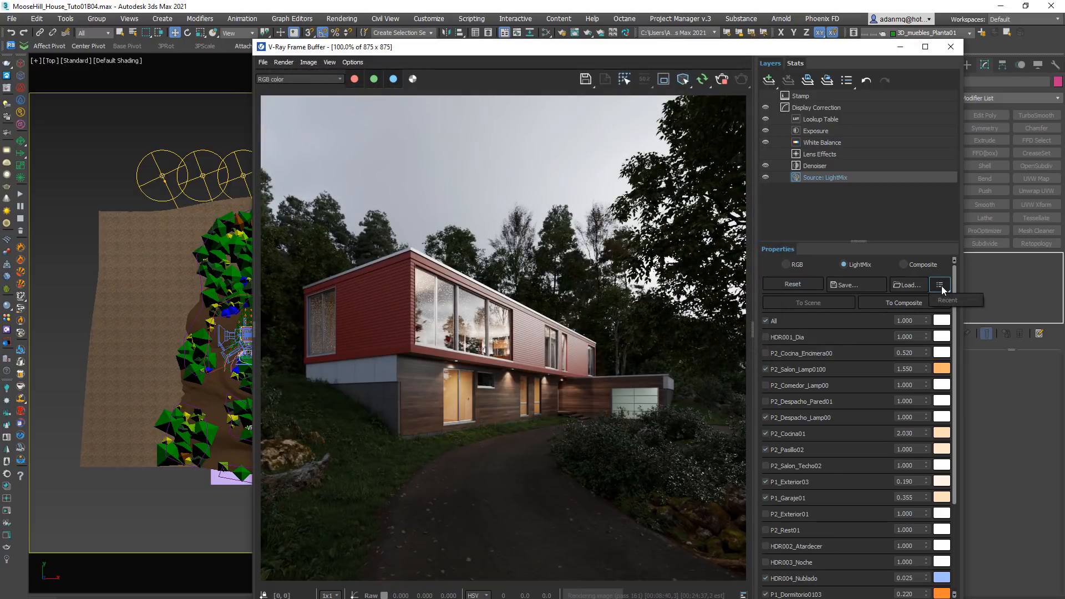
Load the saved Cam01_Day.lightmix preset and look over its light settings.
left_click(899, 285)
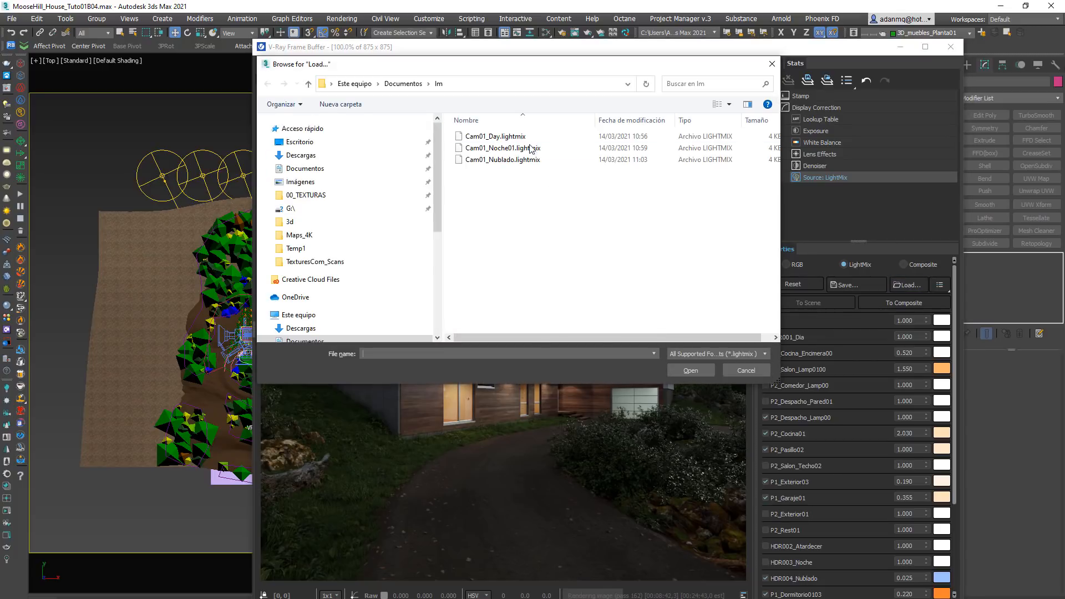
double_click(495, 138)
scroll(793, 367, "down", 2)
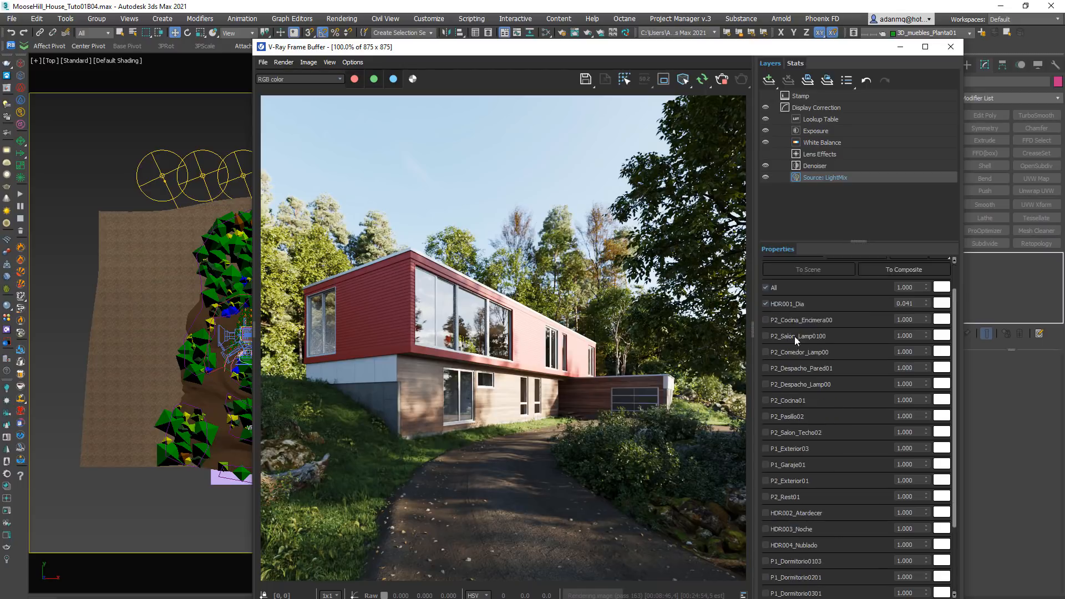
scroll(820, 377, "up", 2)
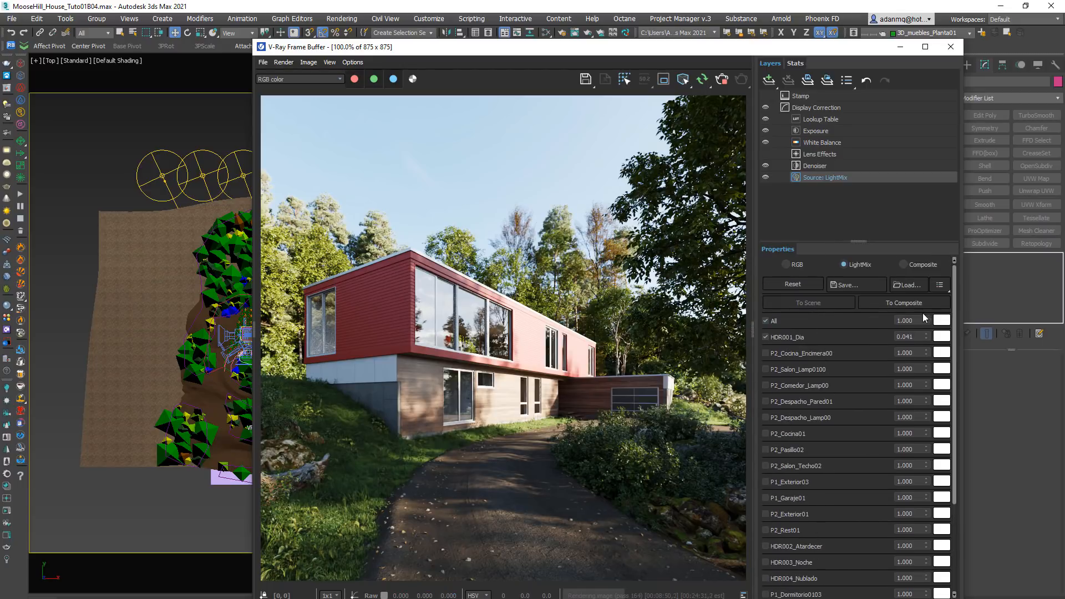
Apply the saved Cam01_Nublado.lightmix preset and stop the running render.
left_click(939, 285)
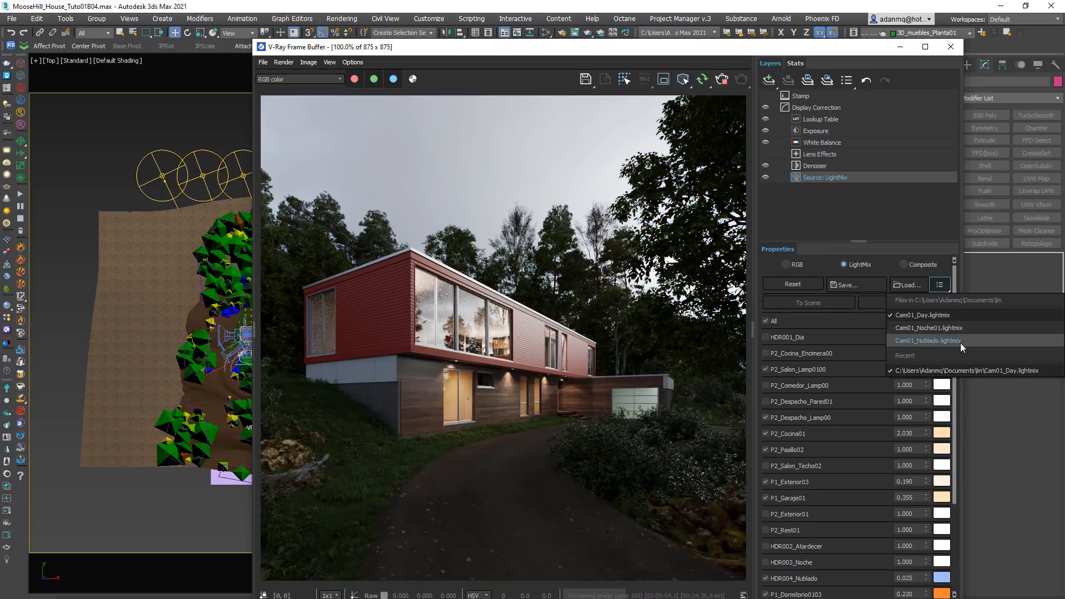
left_click(960, 341)
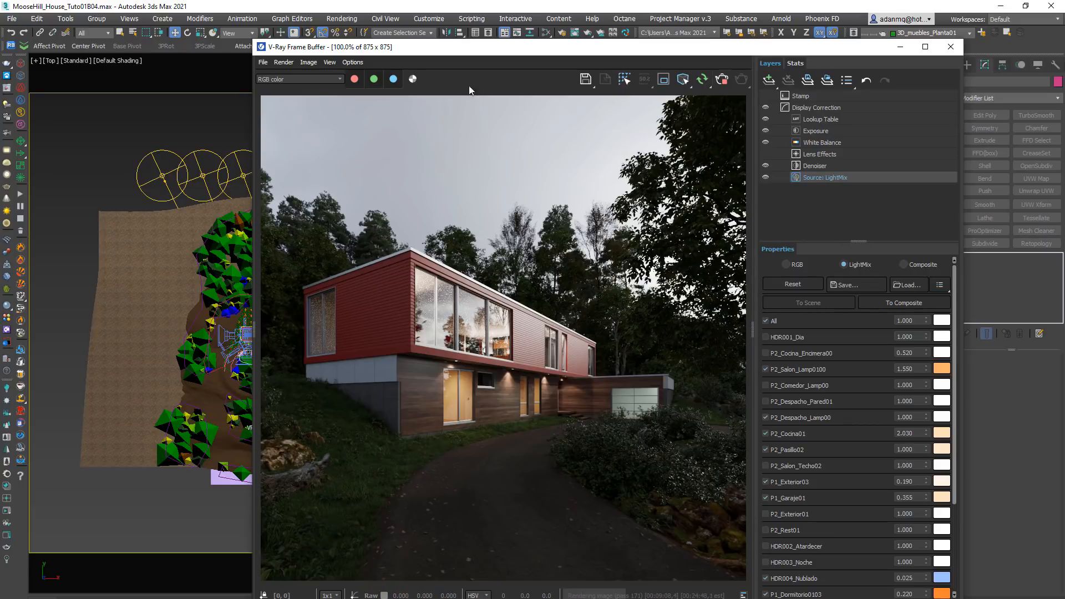
left_click(721, 79)
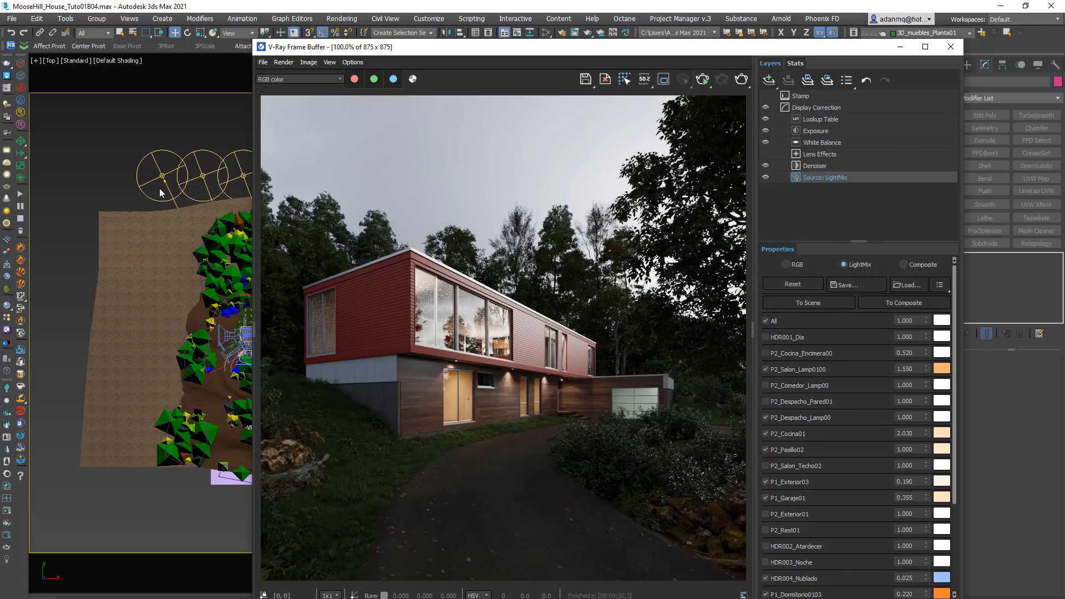
Review the saved light mix files without saving, preview Cam01_Noche01 and reapply Cam01_Nublado.
left_click(856, 284)
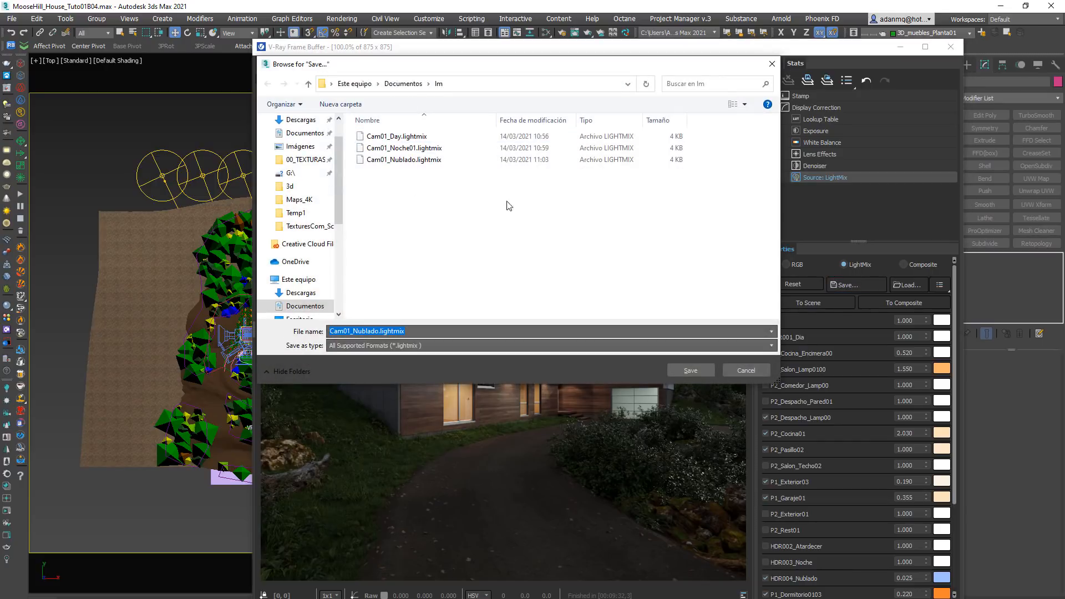
left_click(757, 369)
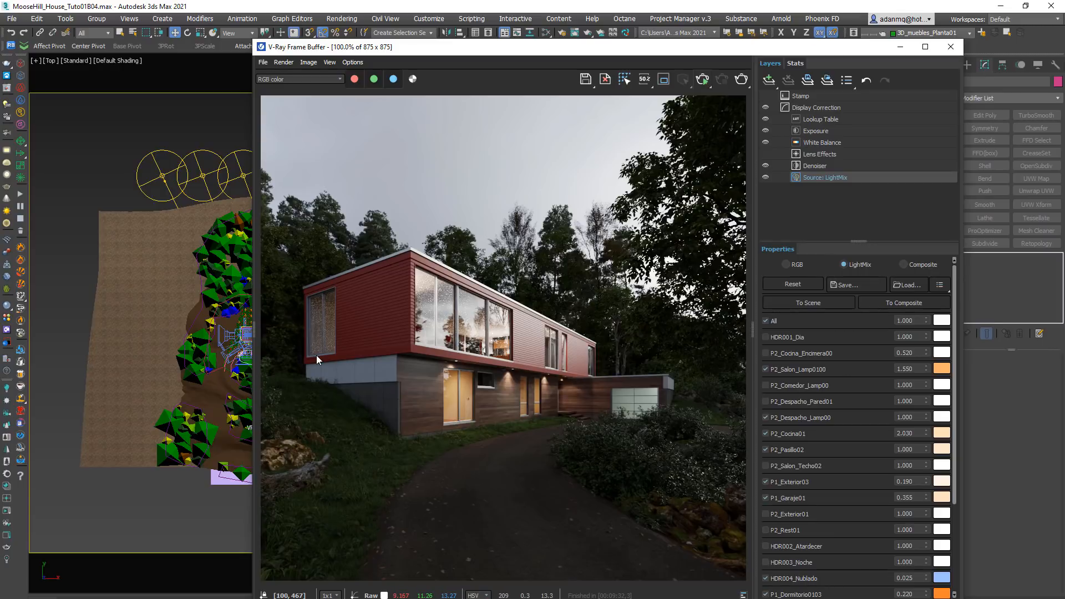
left_click(939, 284)
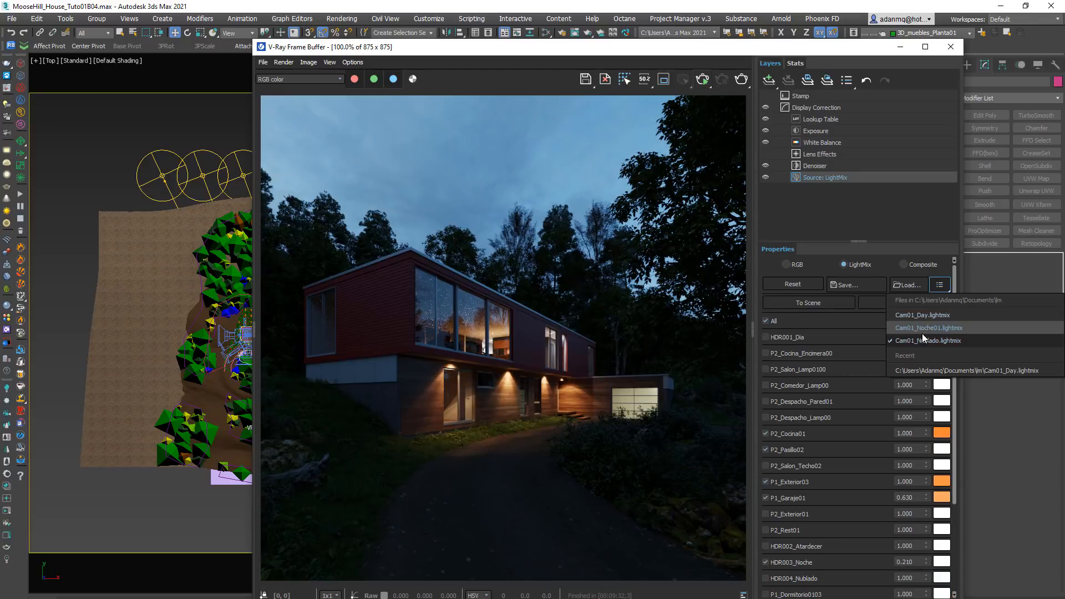
left_click(923, 341)
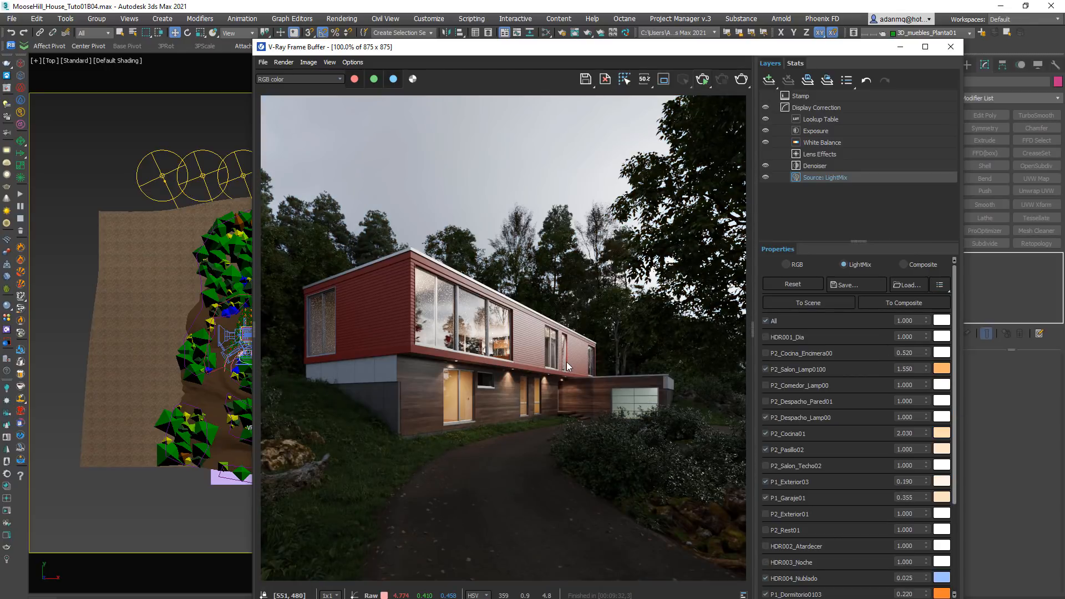